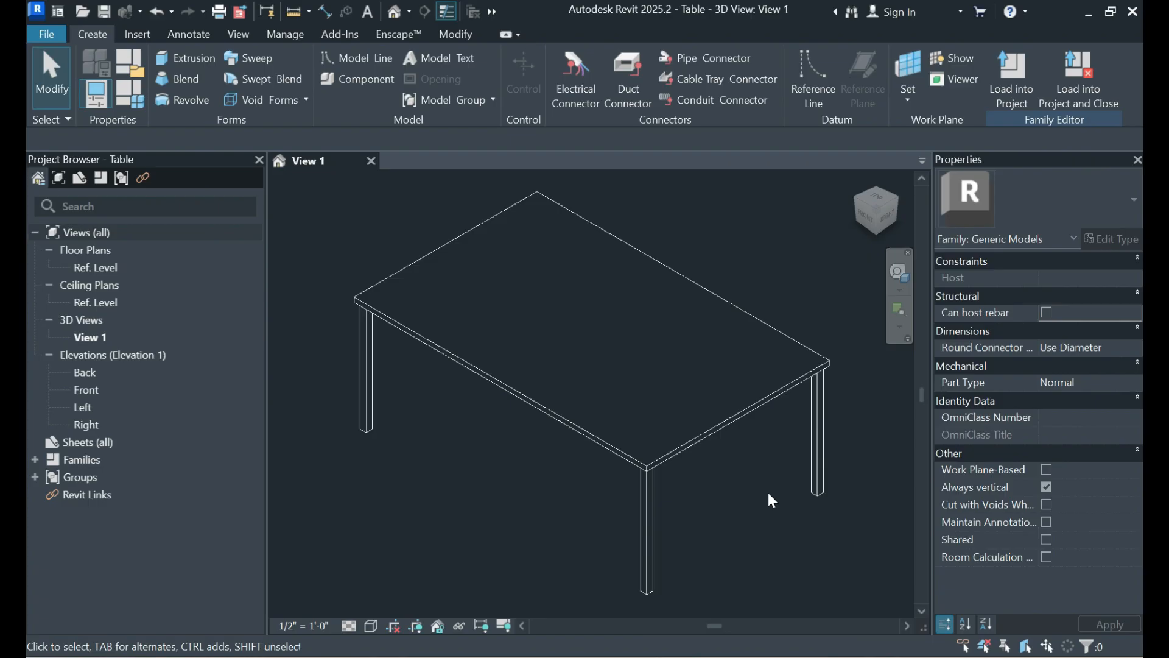
- In the Front elevation, add an aligned dimension for the left table leg's height, from the reference level to the leg's bottom
click(715, 521)
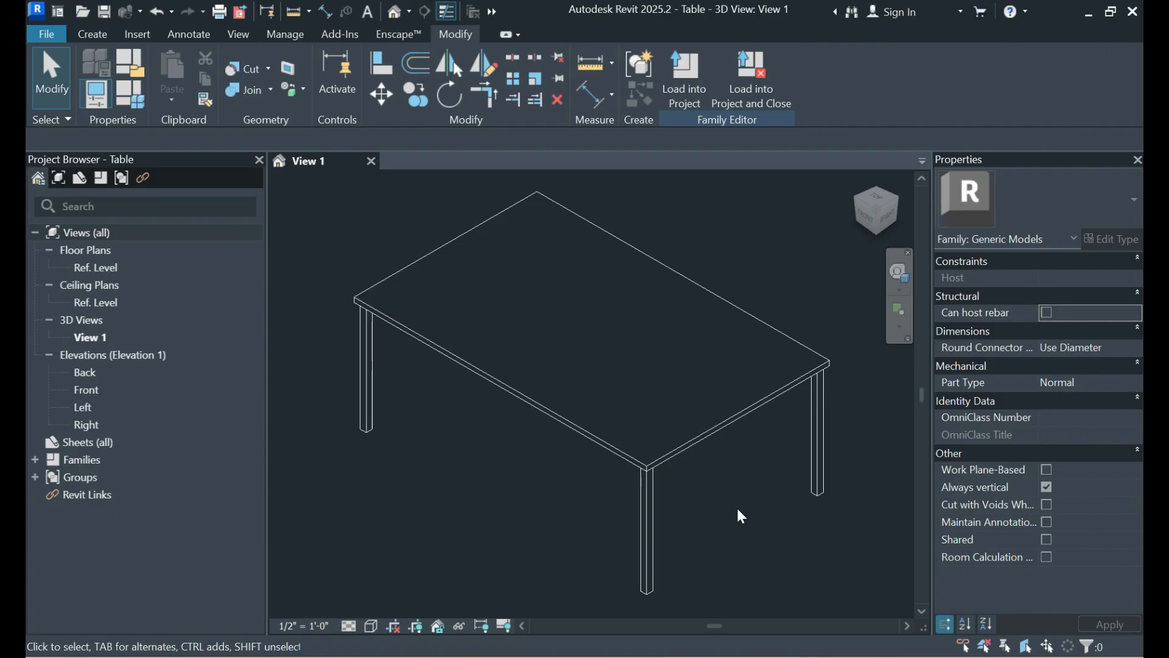
double_click(87, 390)
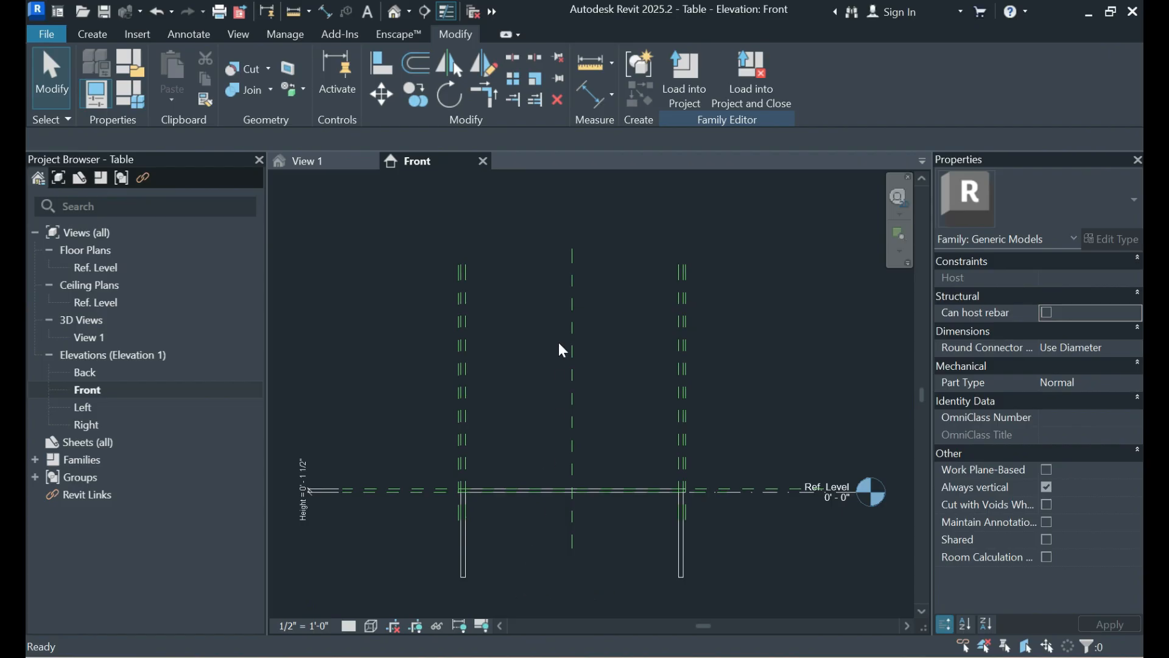
click(591, 91)
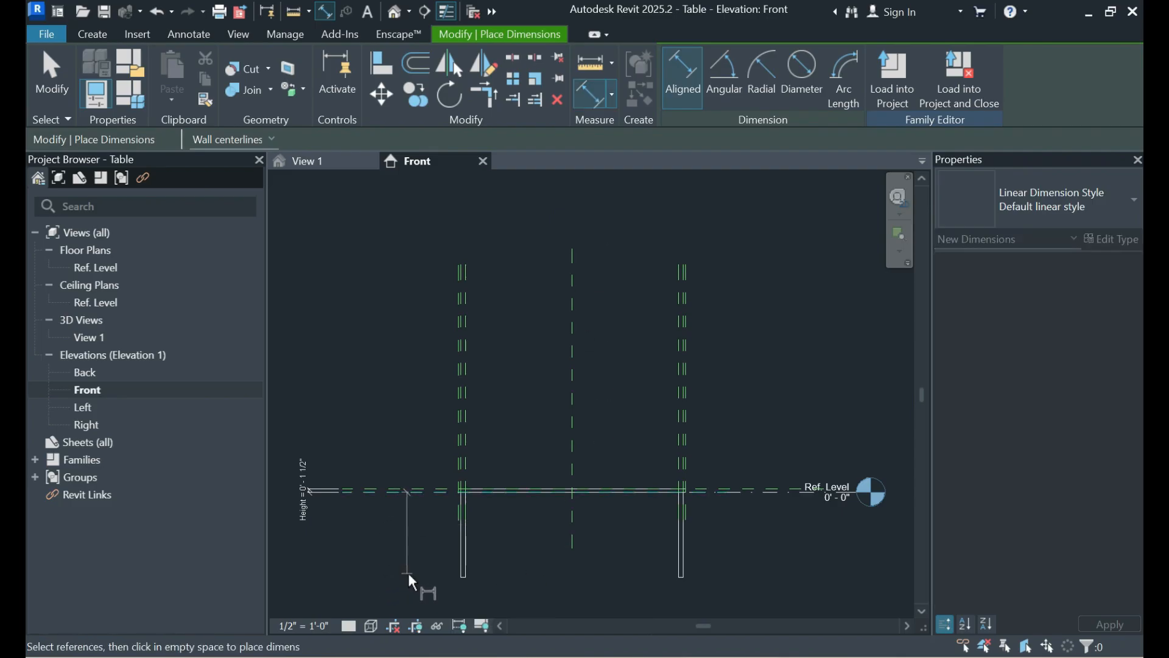
click(459, 579)
click(428, 556)
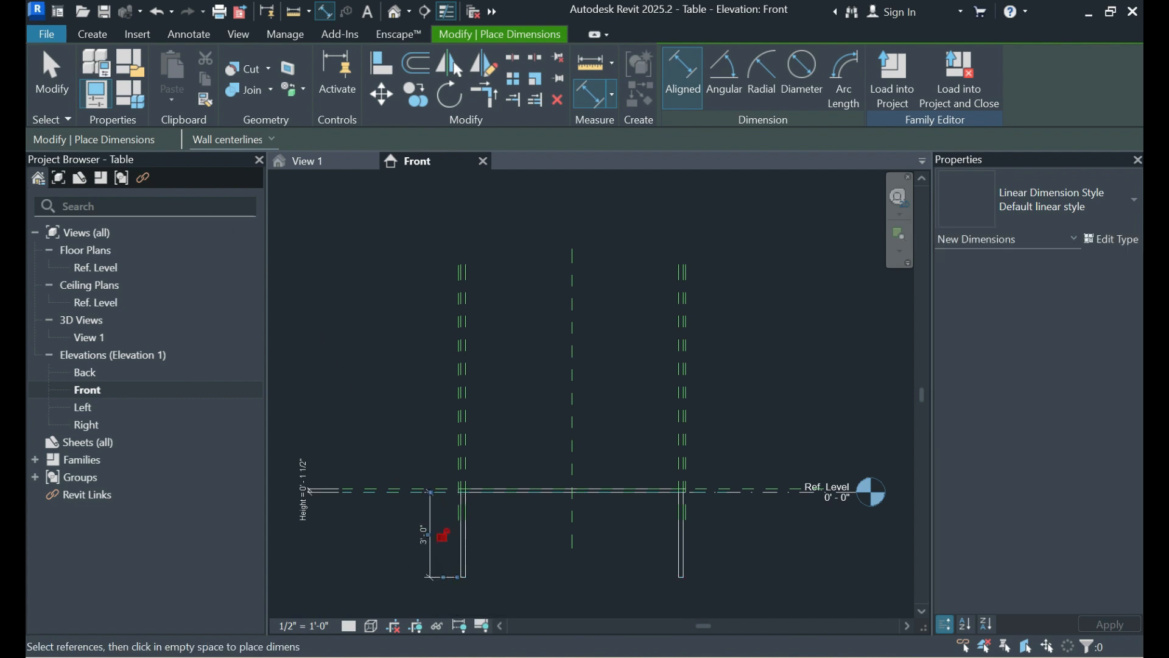
click(51, 73)
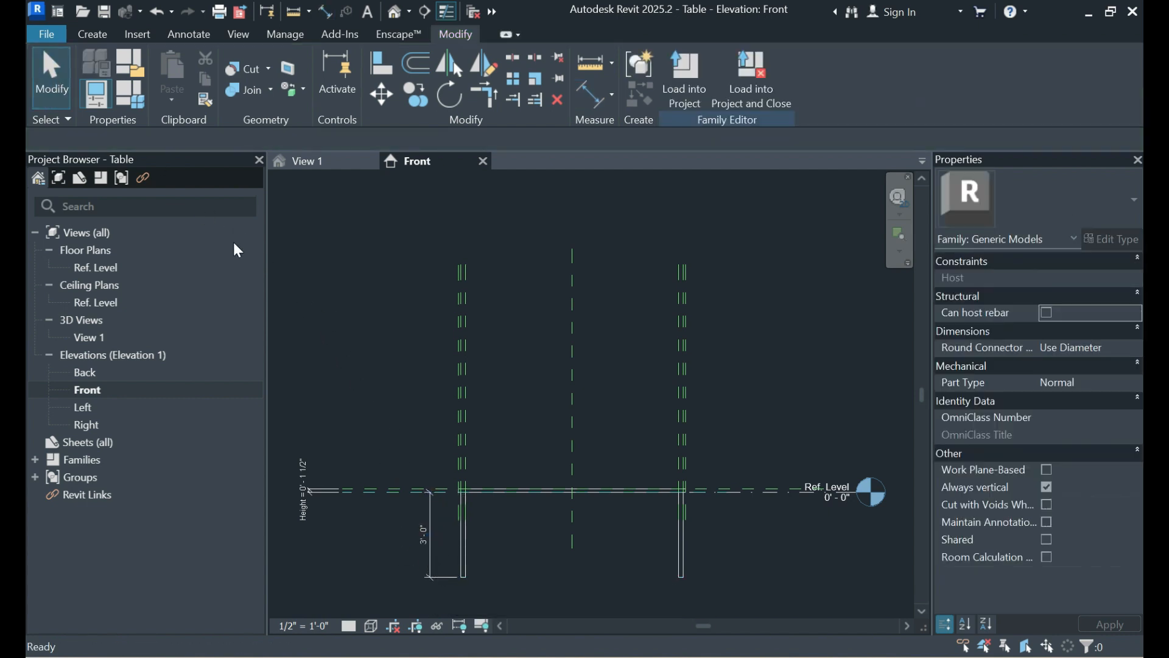
- Label the leg's vertical dimension with a new family type parameter named Tab-Leg Height, grouped under Dimensions
click(430, 520)
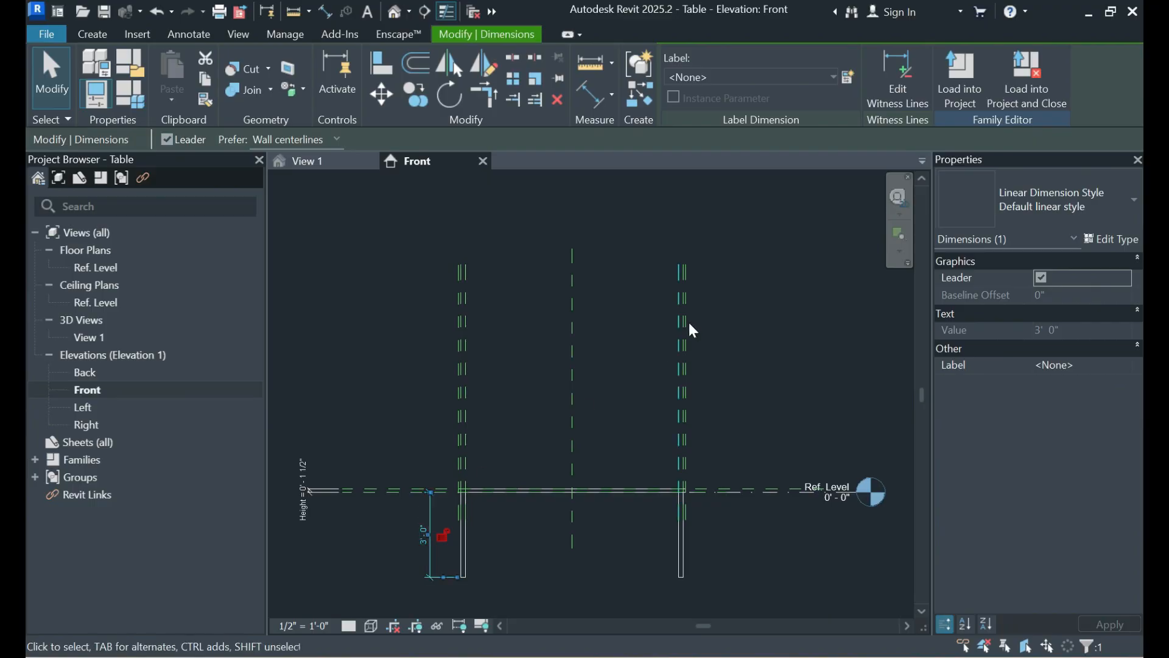
click(847, 78)
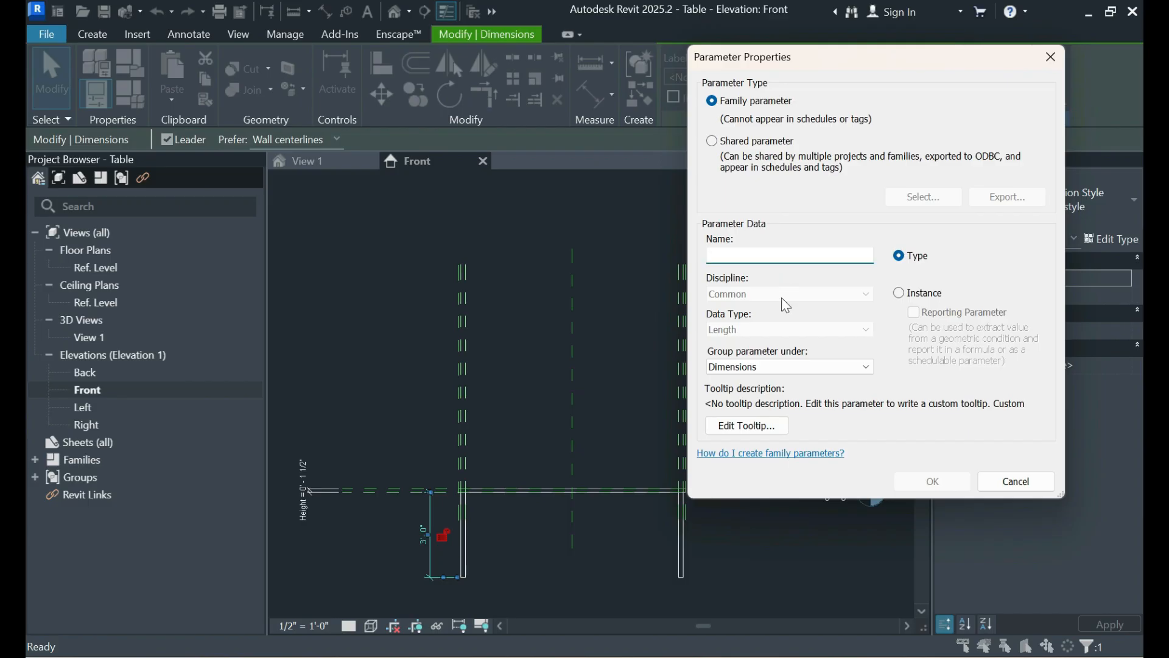
text(Tab-Leg Height)
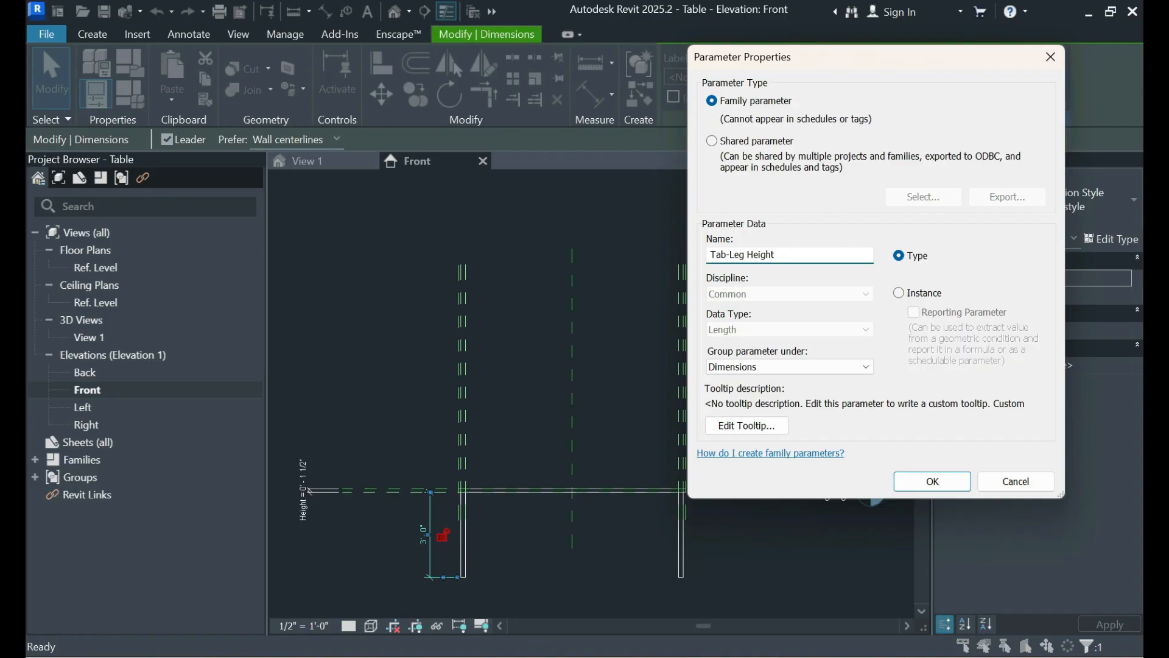
click(933, 481)
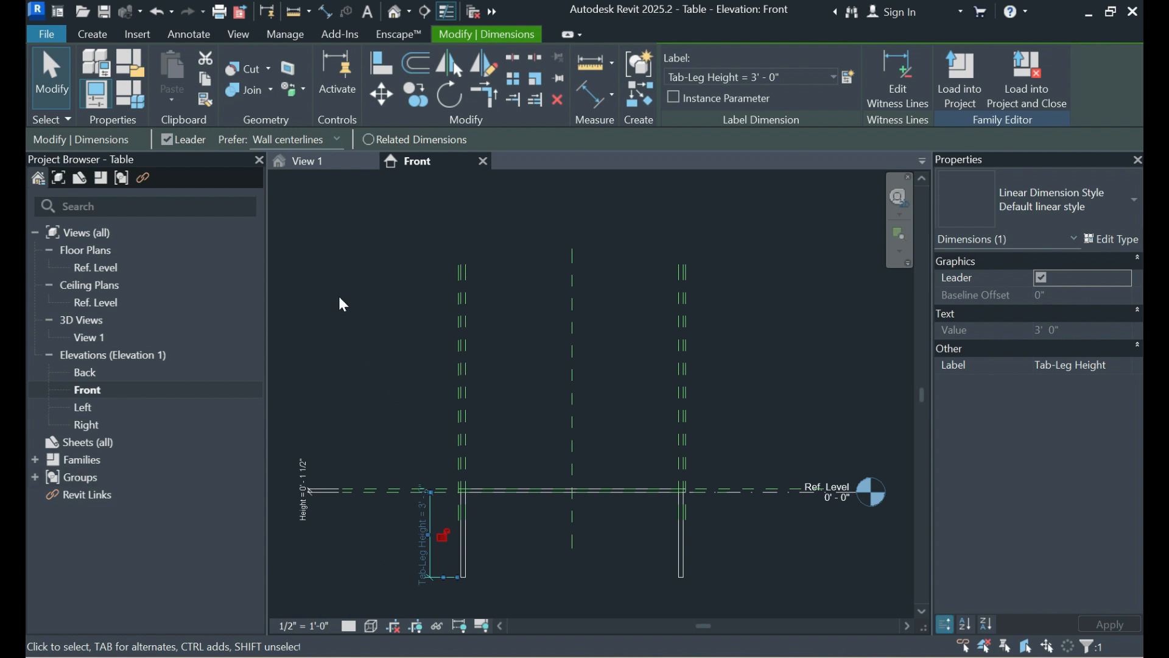
- Set the Tab-Leg Height parameter to 2' in the family types and apply it to the table
click(138, 100)
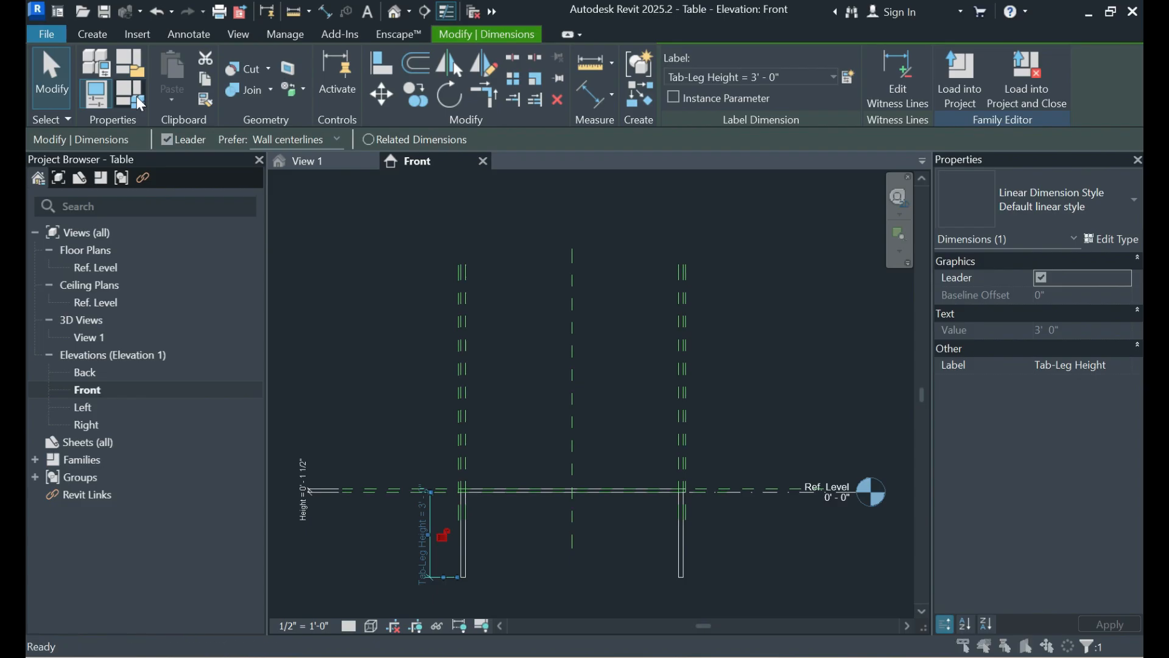
drag(594, 128, 954, 108)
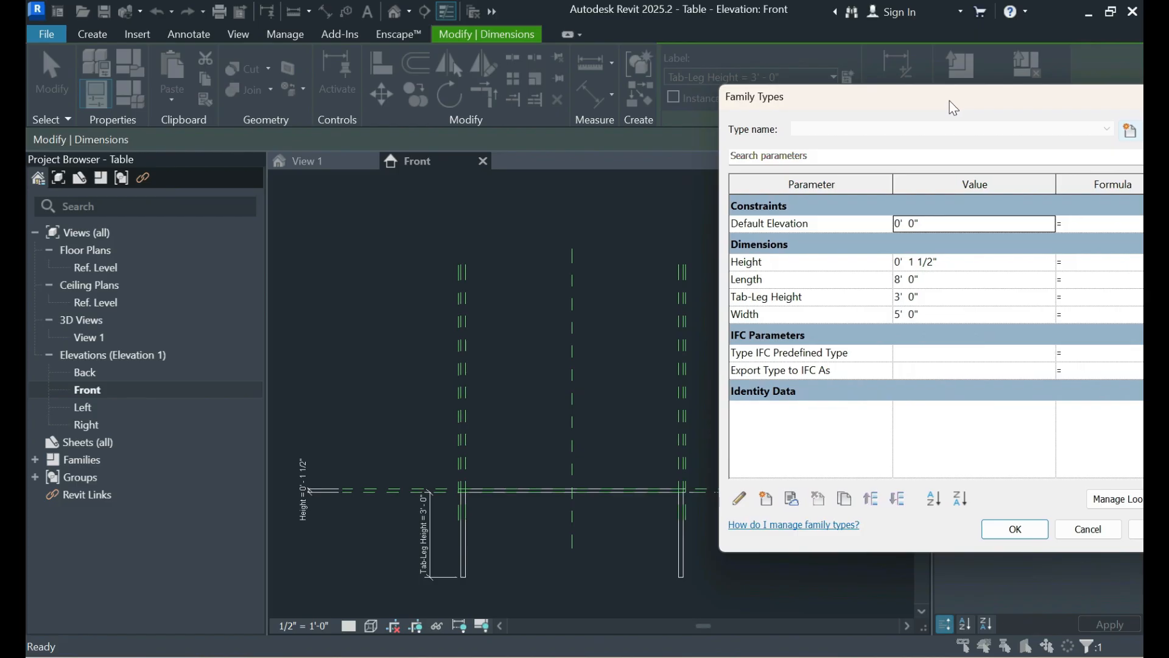
click(926, 298)
drag(920, 297, 890, 298)
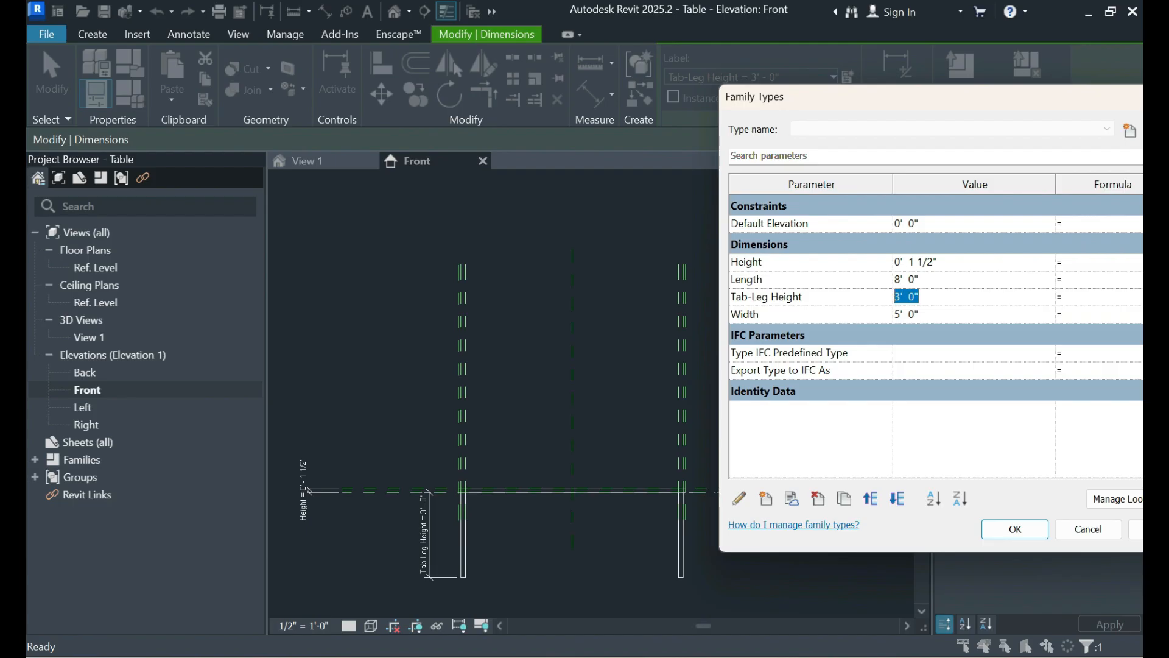
text(2')
key(Tab)
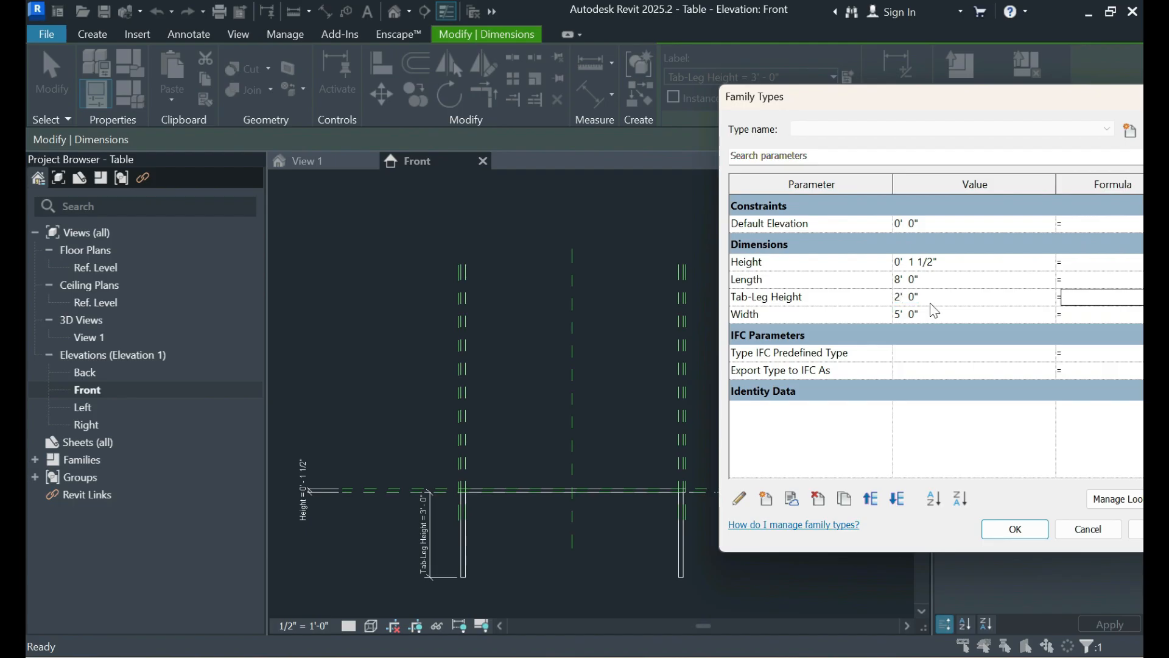
click(1039, 528)
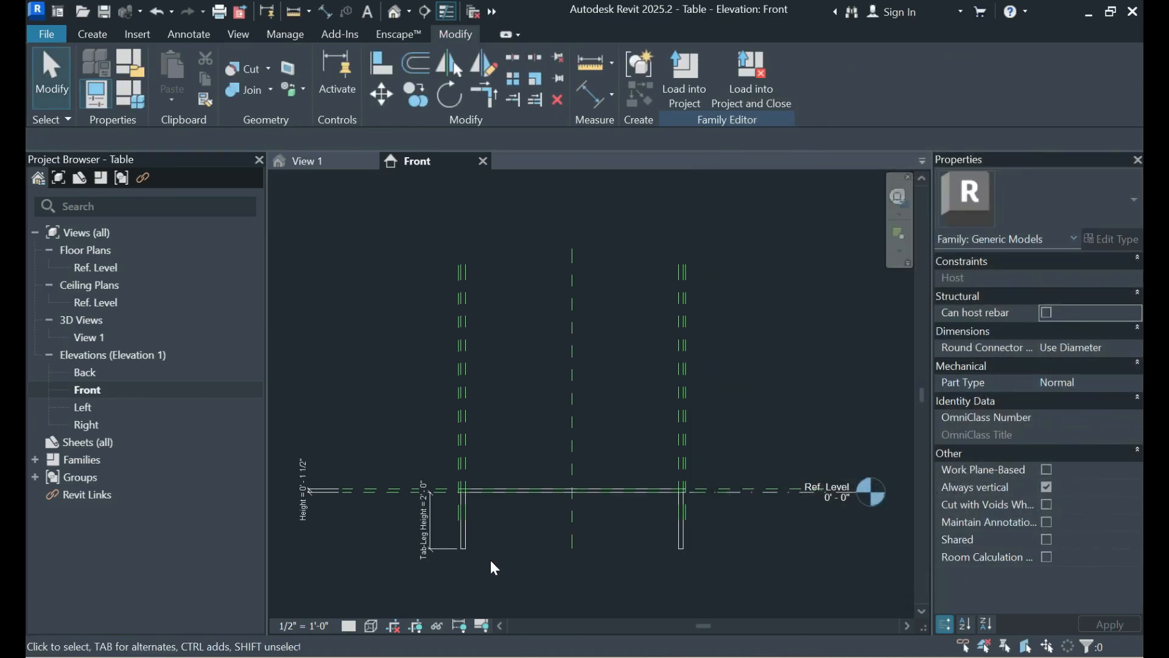
scroll(491, 562, up, 2)
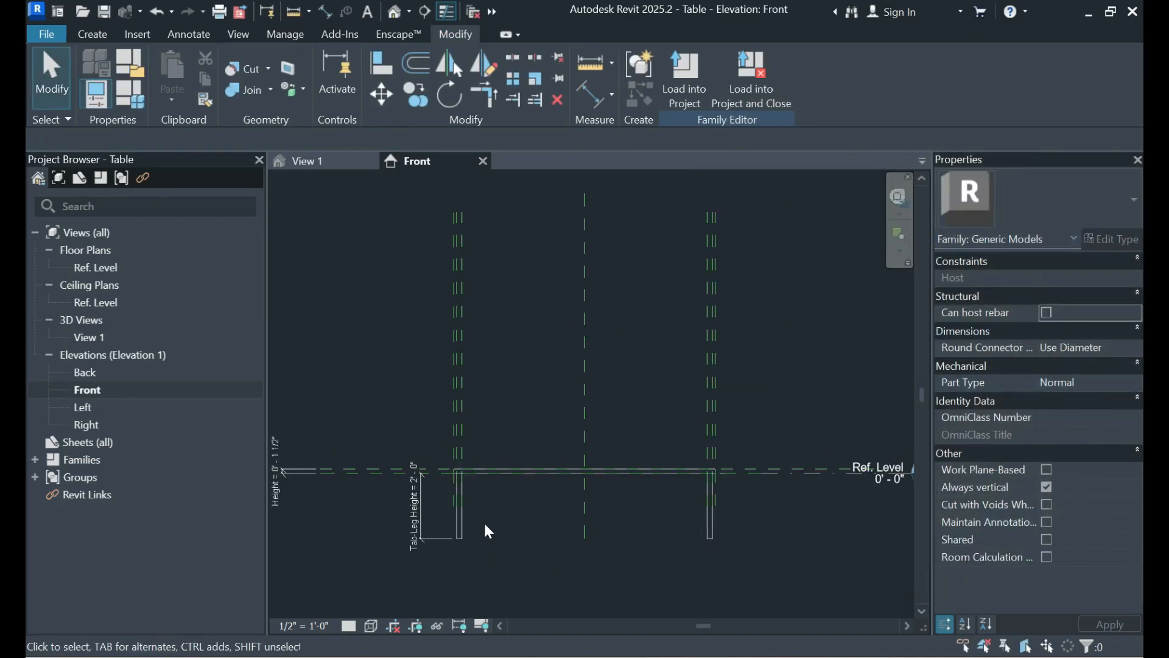
- With the 3D view showing, set the family's Length and Width parameters to 2' each and apply them
click(324, 163)
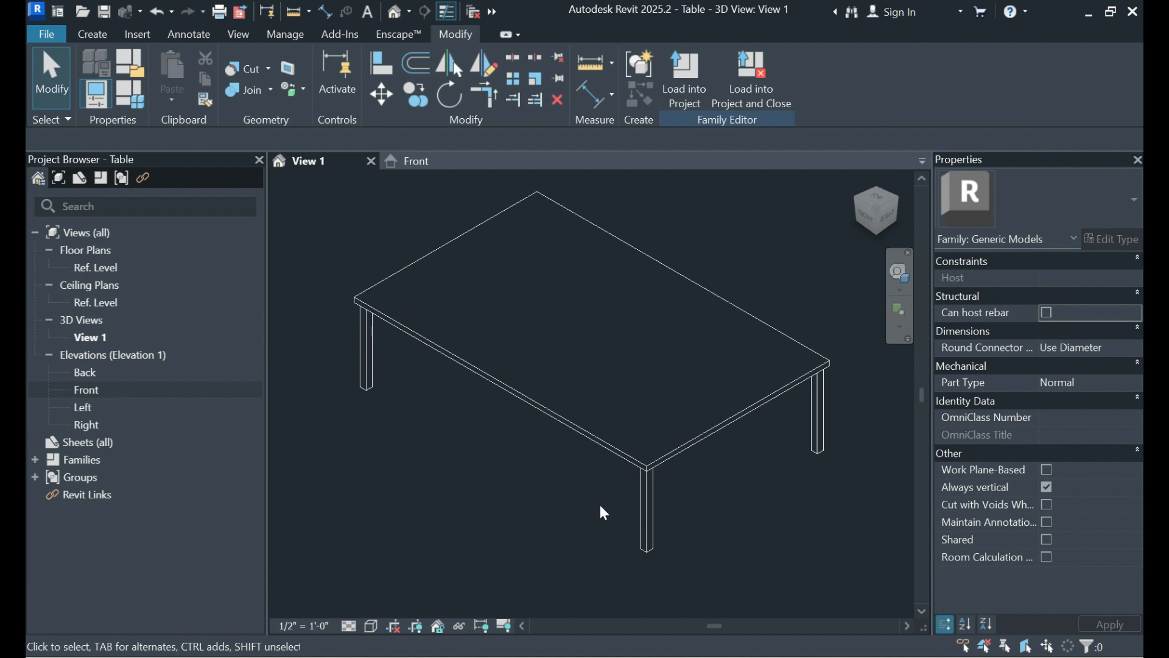
scroll(601, 505, down, 1)
scroll(500, 485, down, 1)
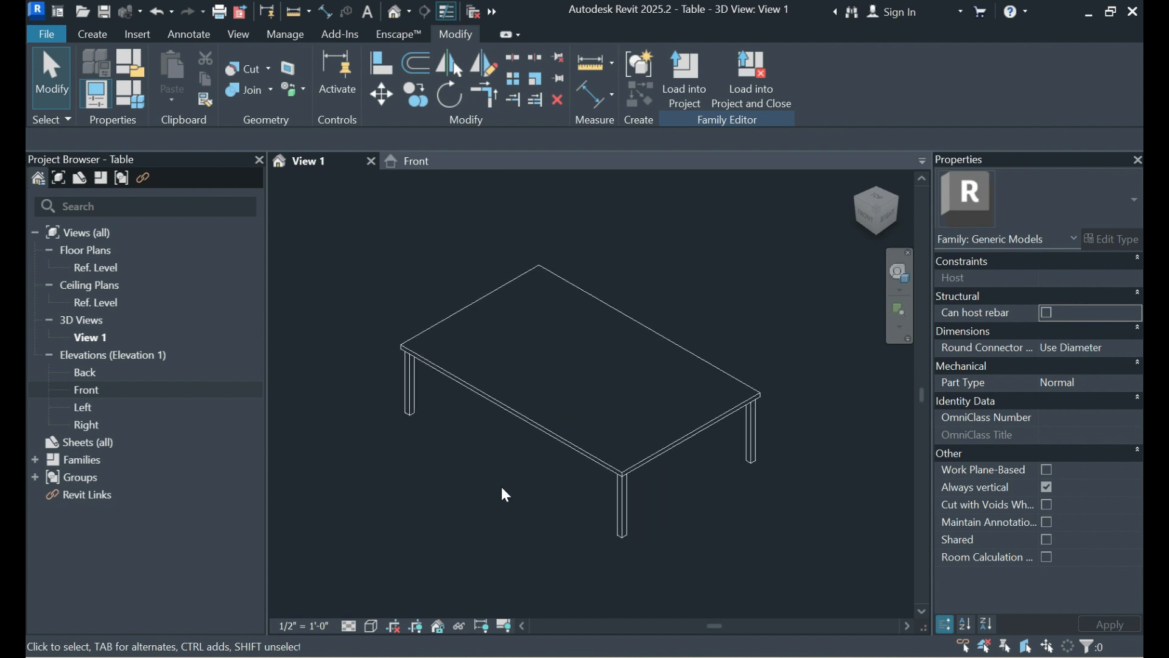
click(137, 90)
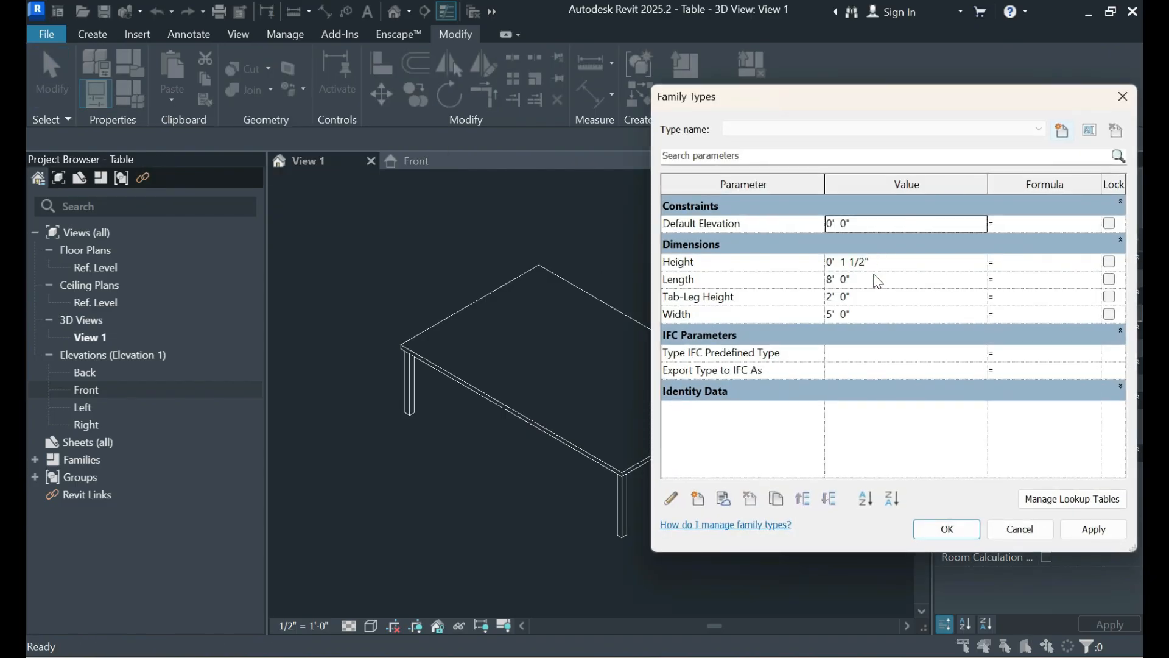
click(877, 279)
text(2)
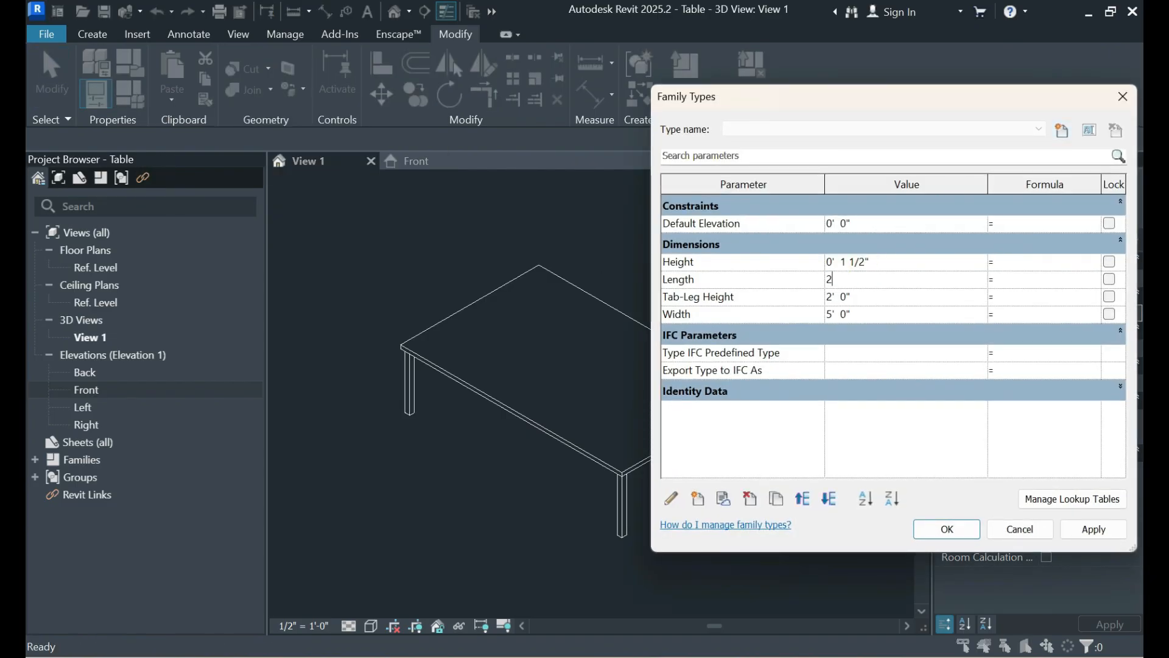
key(Tab)
key(Tab)
text(2)
click(1094, 529)
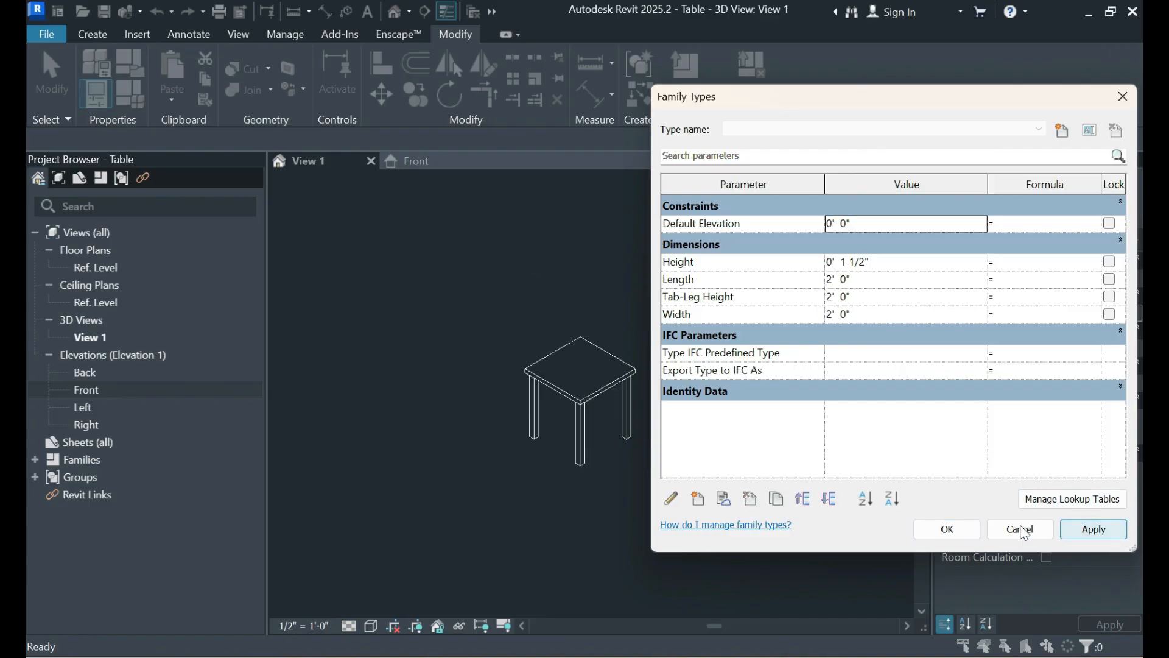
click(958, 529)
scroll(586, 417, up, 2)
middle_drag(589, 423, 586, 491)
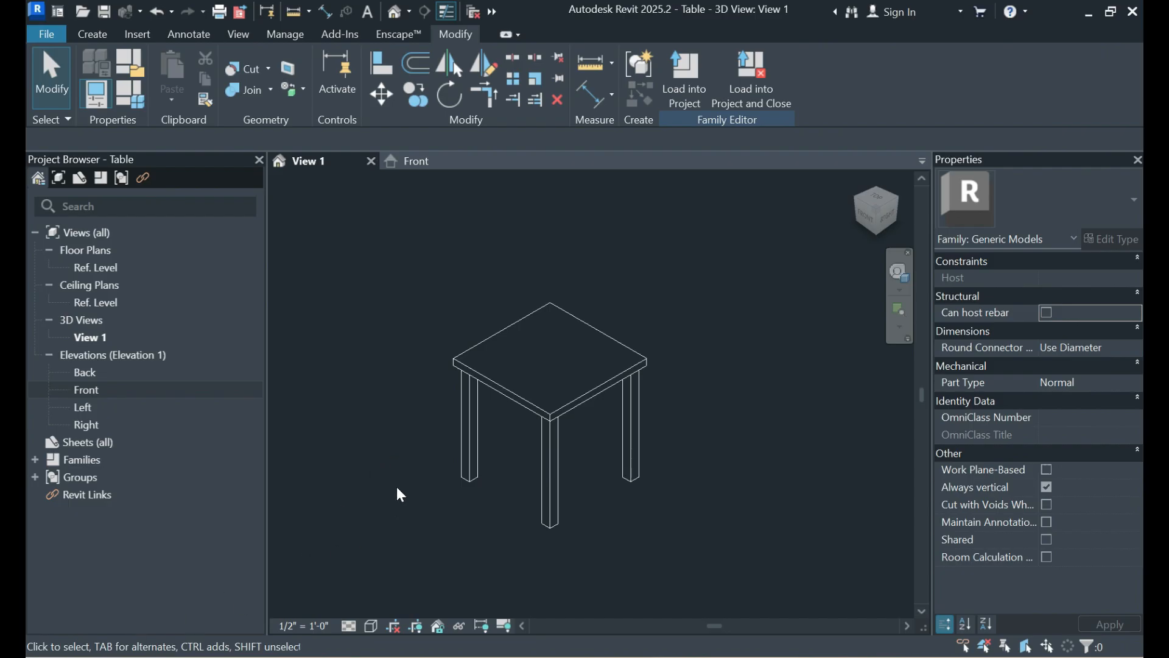
- In the Ref. Level floor plan, draw a slightly tilted reference line about 4'-9" long upward from the tabletop's lower-left corner
double_click(113, 276)
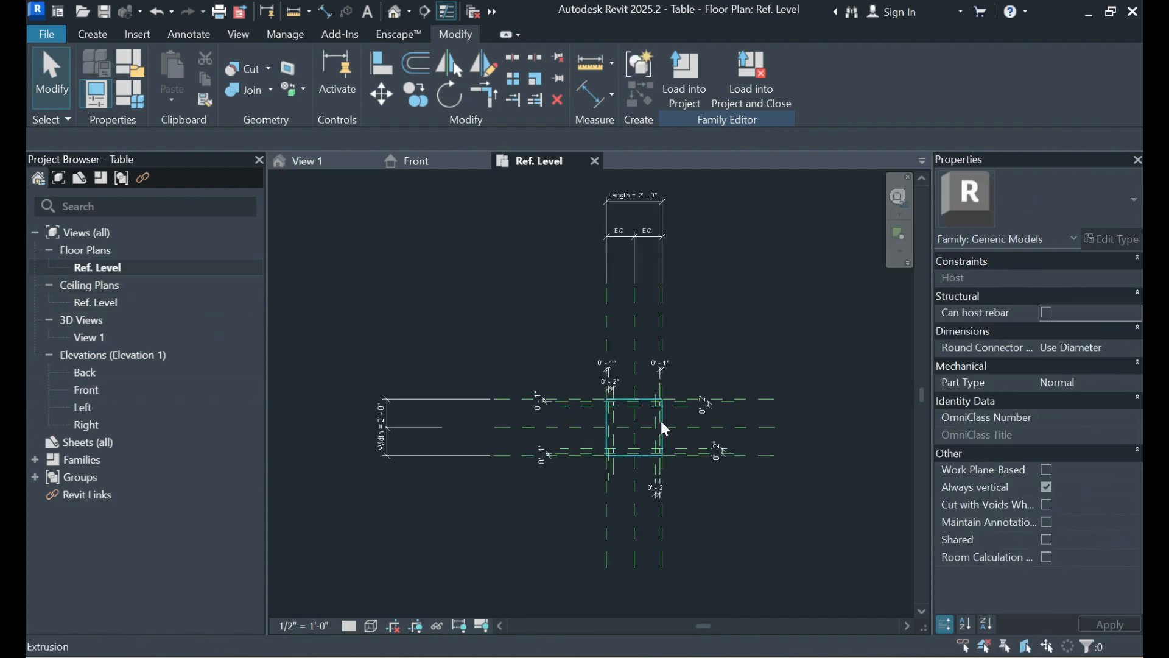
scroll(643, 379, up, 2)
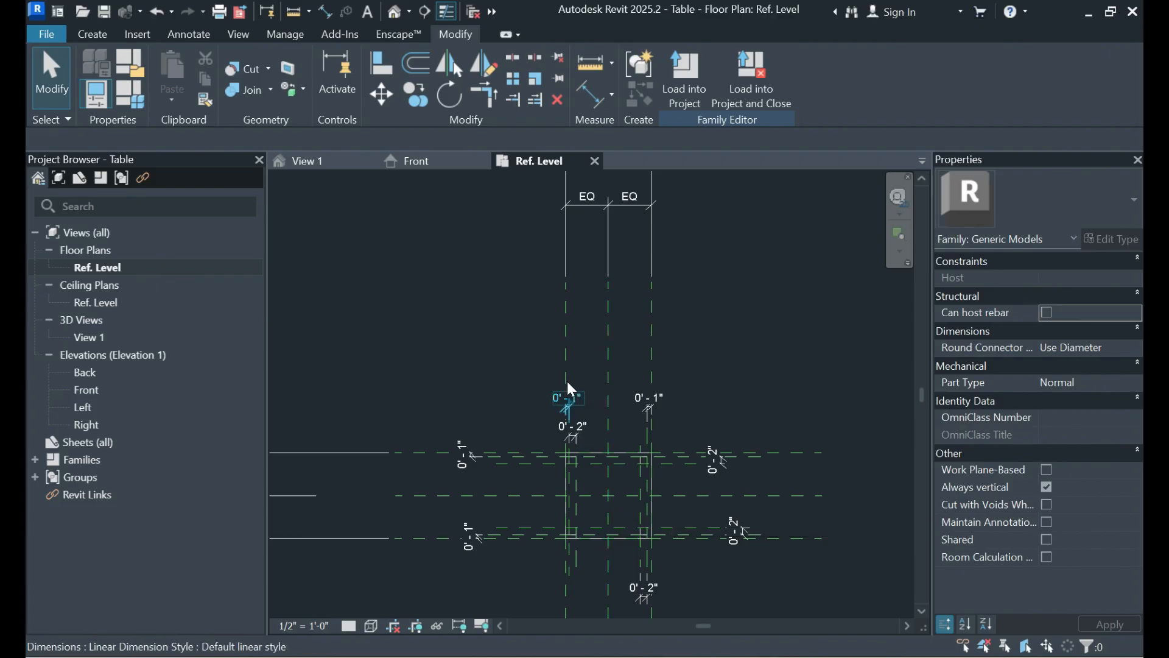
click(104, 35)
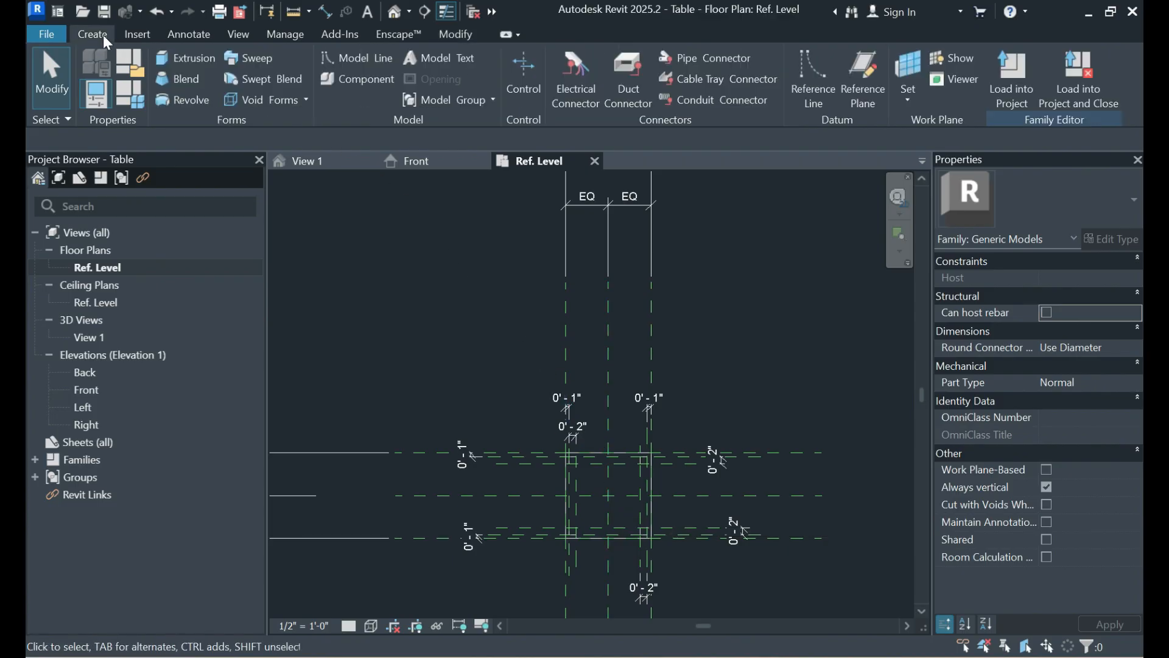
click(814, 88)
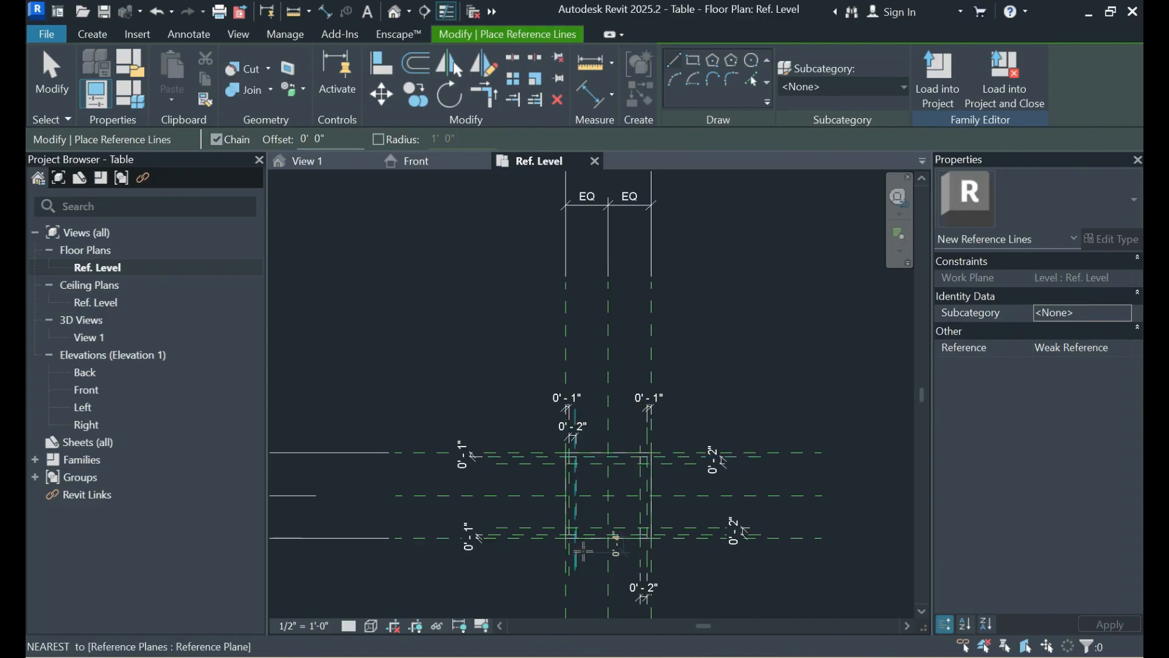
scroll(584, 551, up, 3)
click(536, 525)
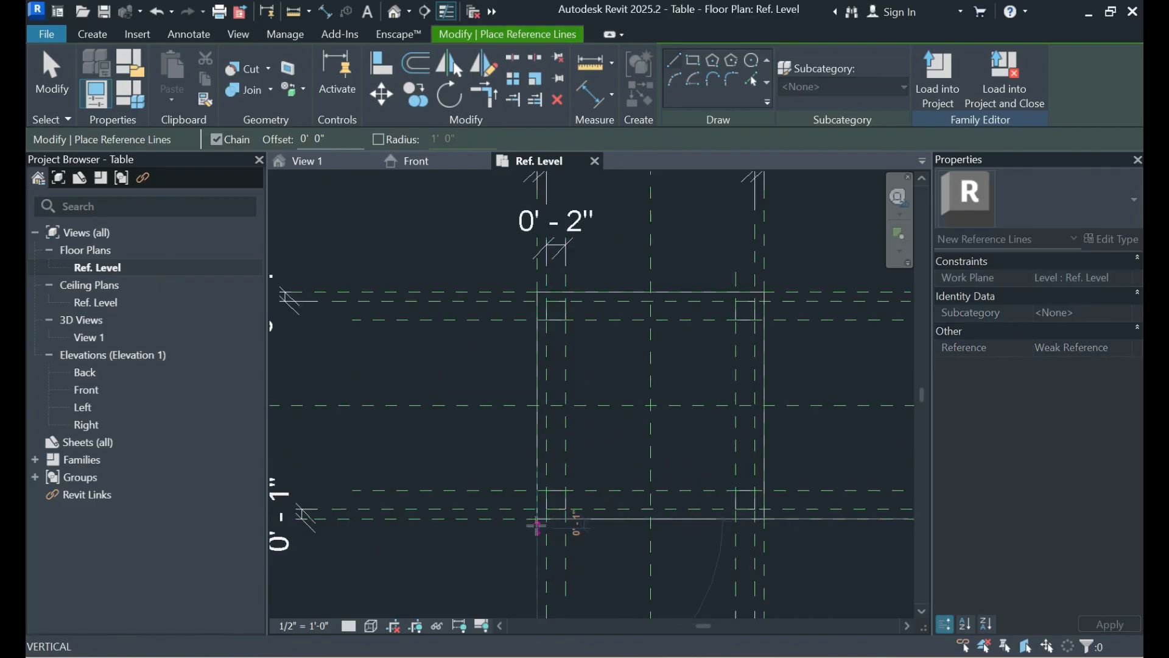
scroll(536, 588, down, 3)
scroll(549, 374, up, 2)
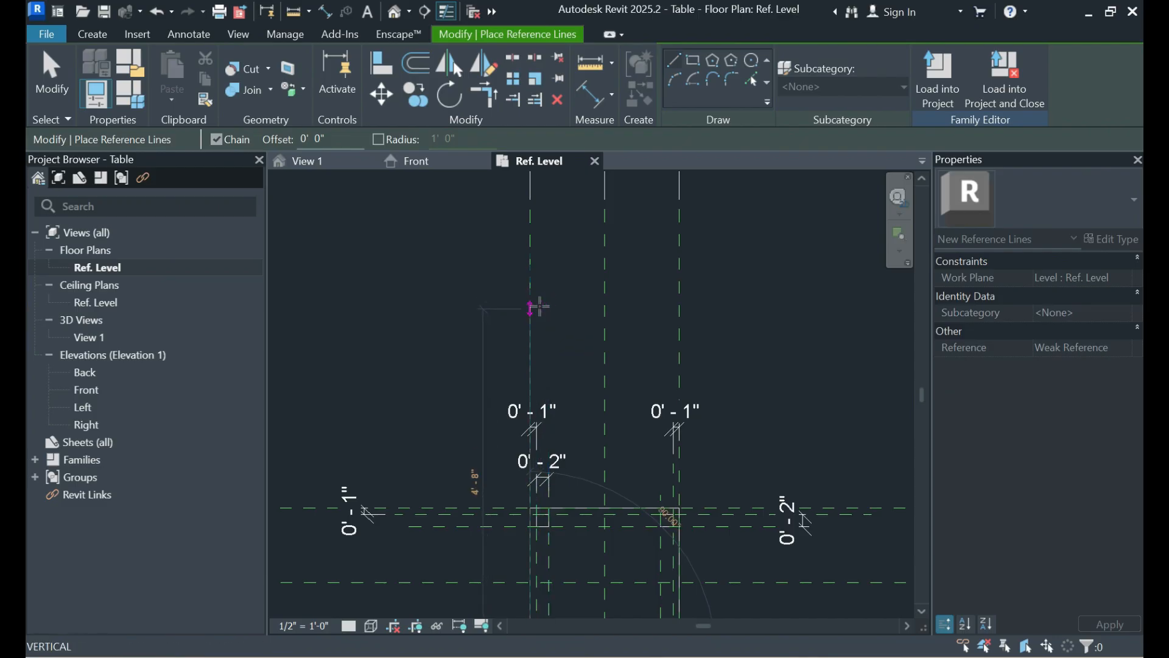
scroll(539, 307, up, 2)
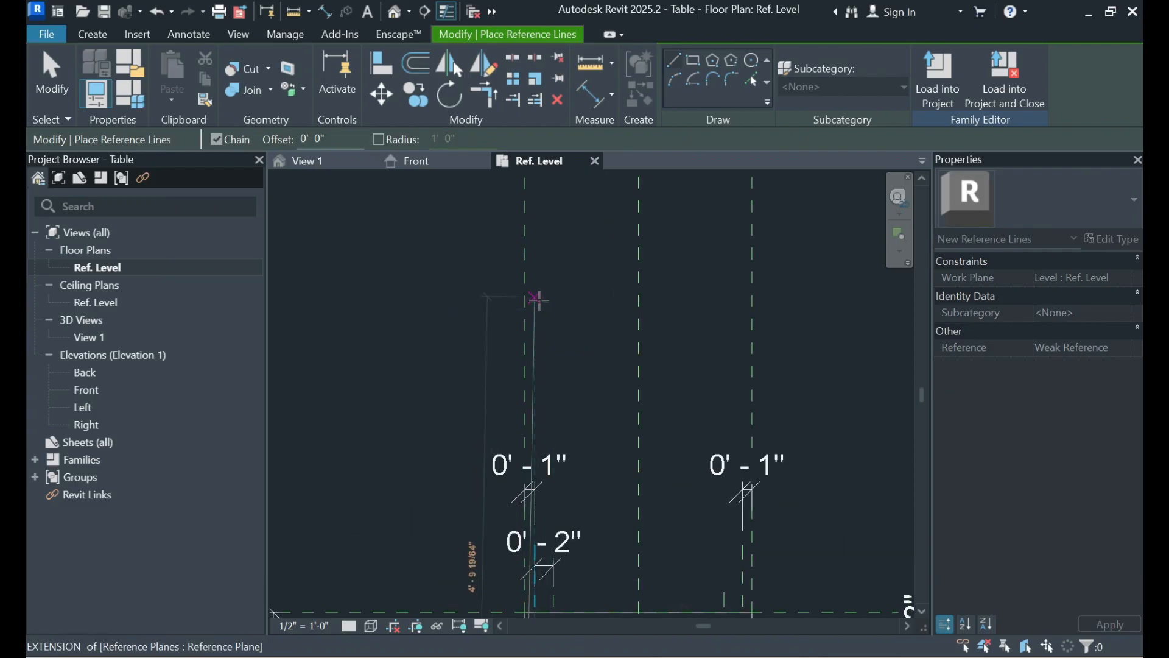
click(539, 299)
scroll(580, 340, down, 2)
key(Escape)
- Place an angular dimension between the tabletop's left edge reference plane and the tilted reference line, near the line's upper end
key(d)
key(i)
scroll(573, 314, up, 1)
click(573, 312)
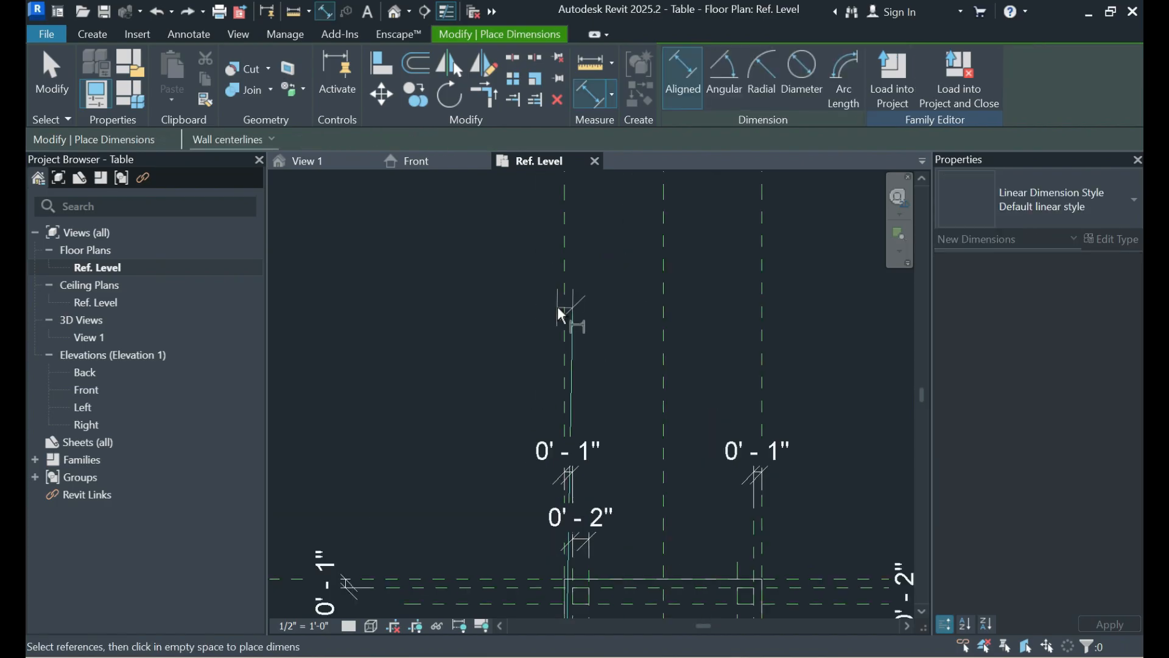
click(727, 72)
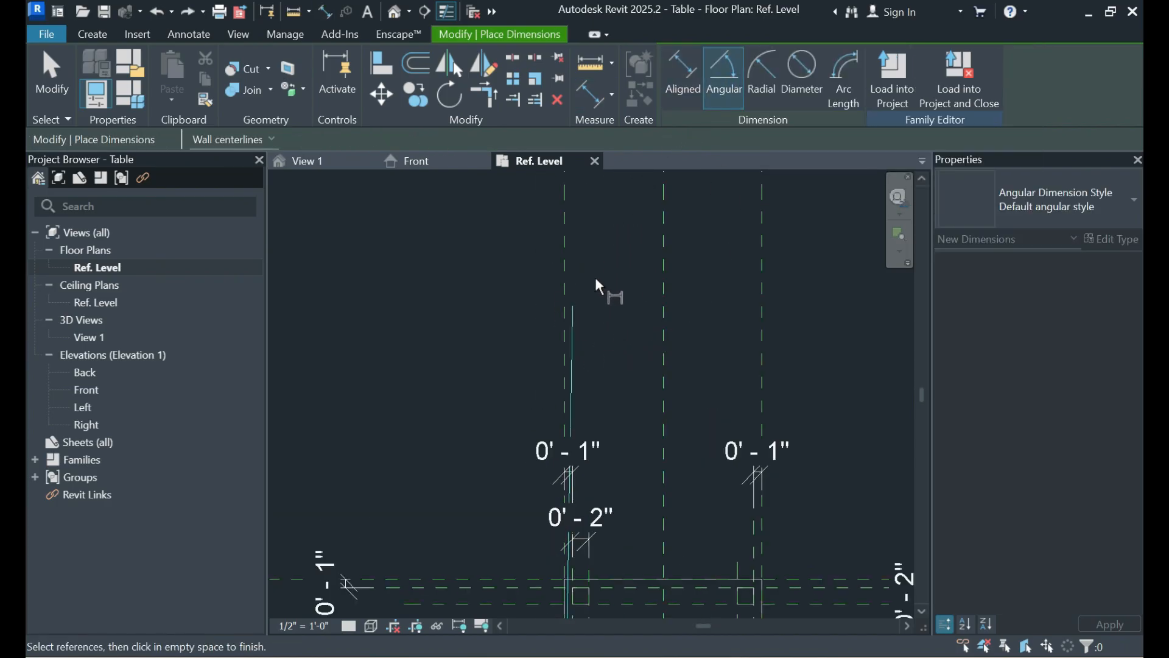
click(566, 284)
scroll(584, 344, down, 3)
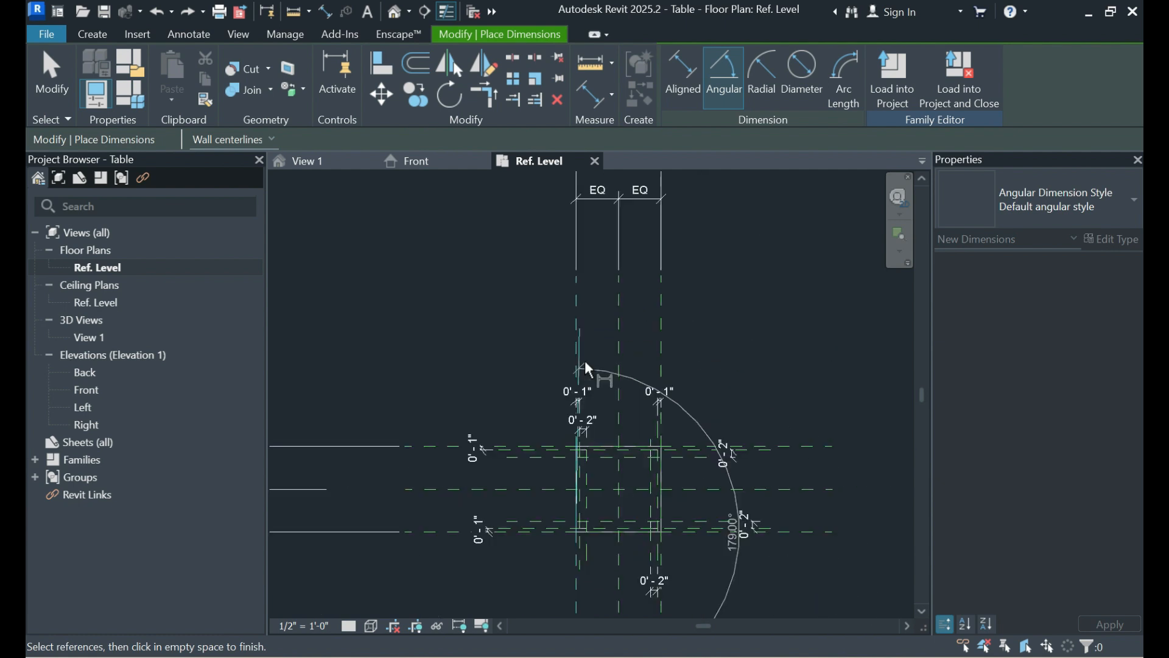
scroll(565, 325, up, 2)
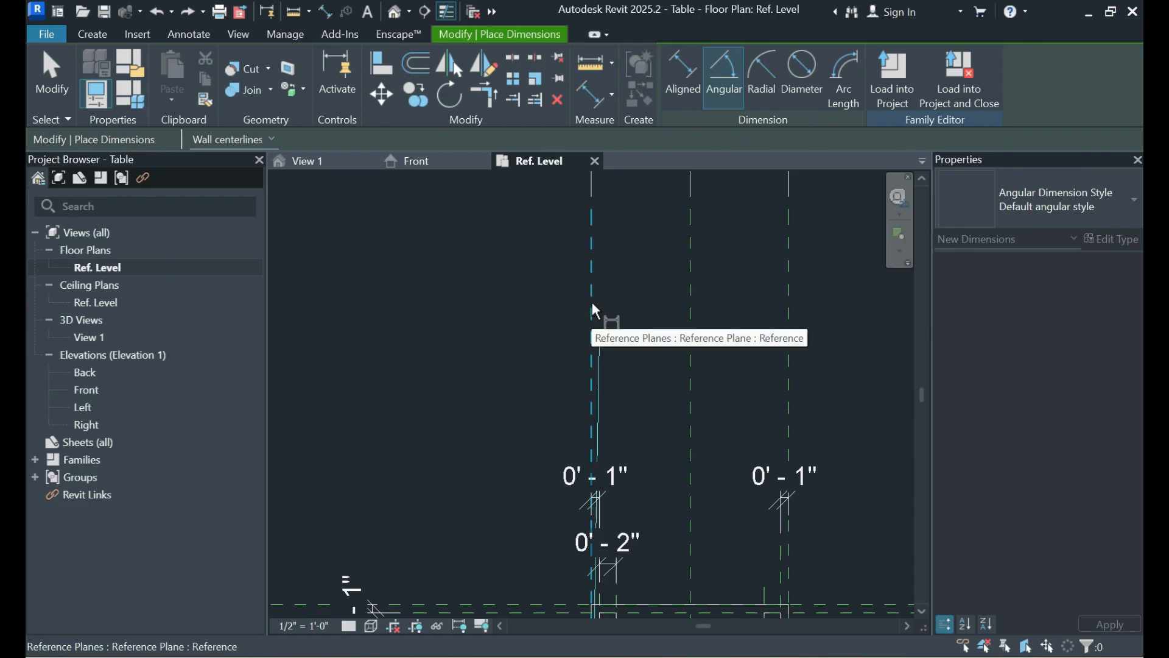
scroll(589, 328, up, 2)
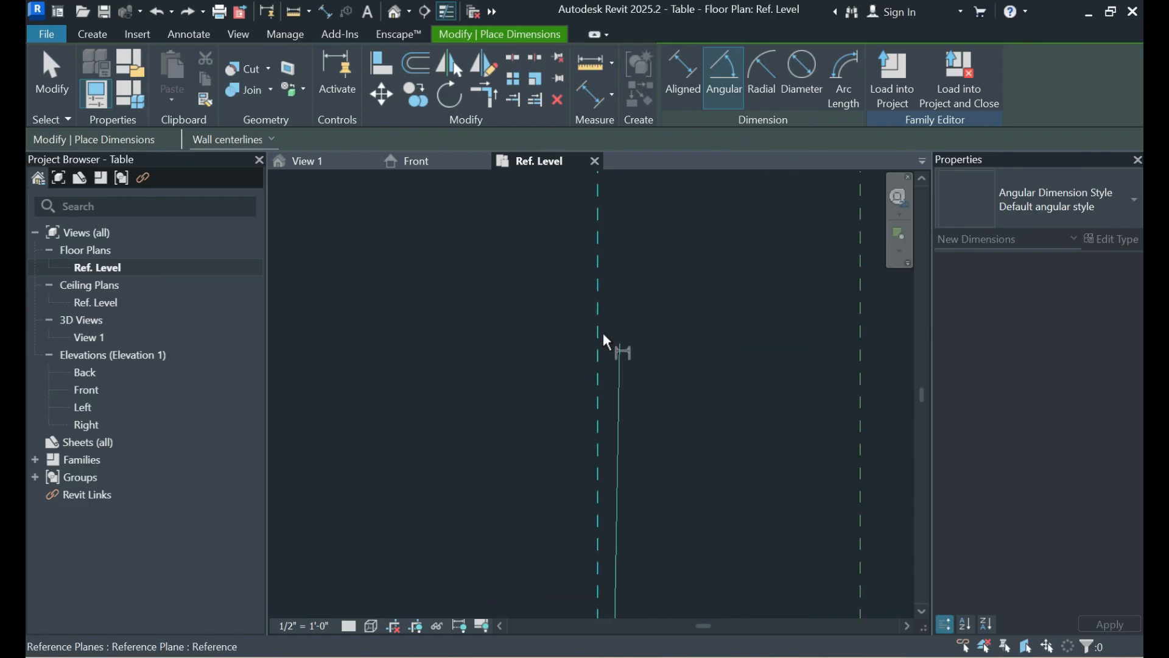
click(614, 325)
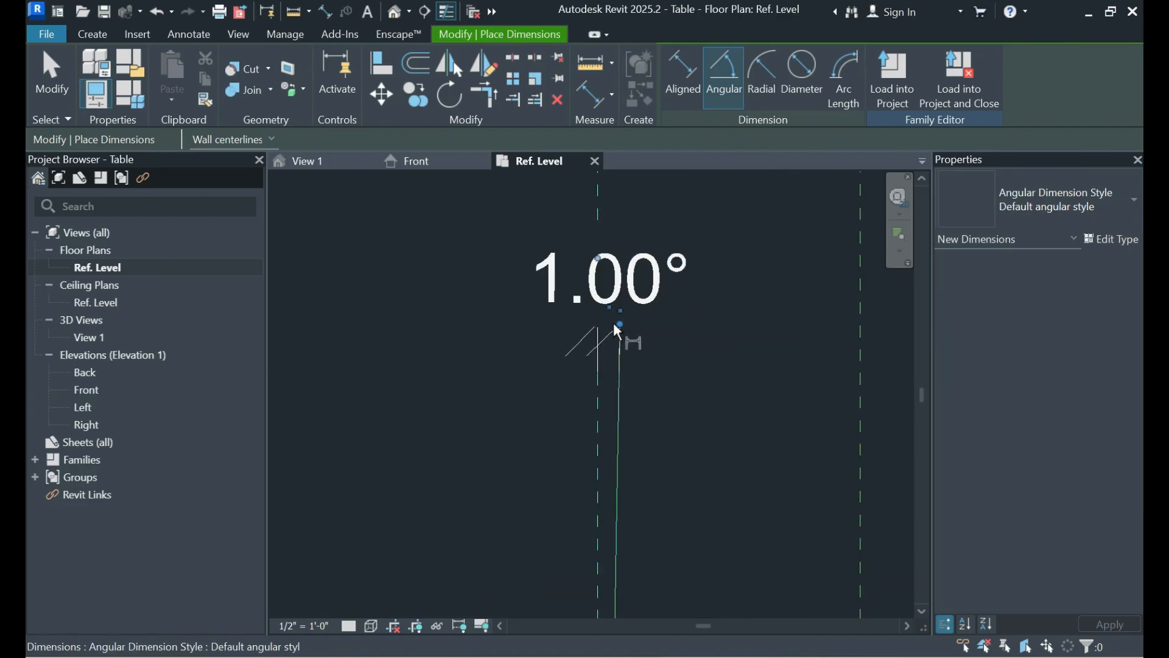
key(Escape)
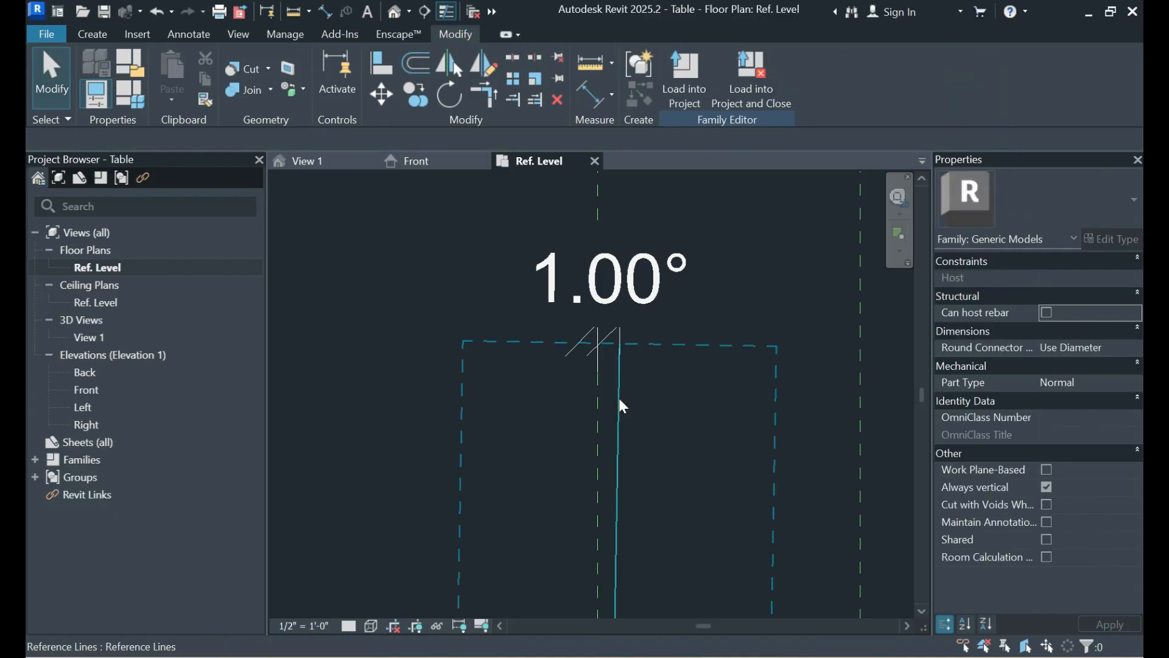
- Set the angle between the tabletop's left edge reference plane and the tilted reference line to 2°
click(618, 396)
click(611, 299)
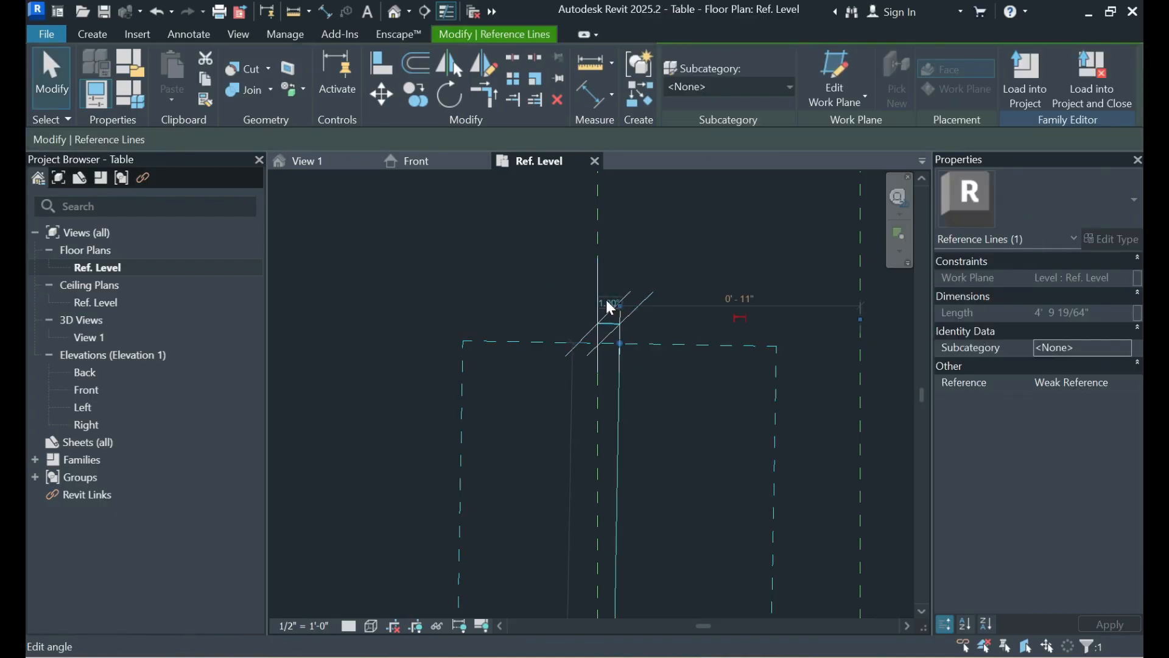
key(Escape)
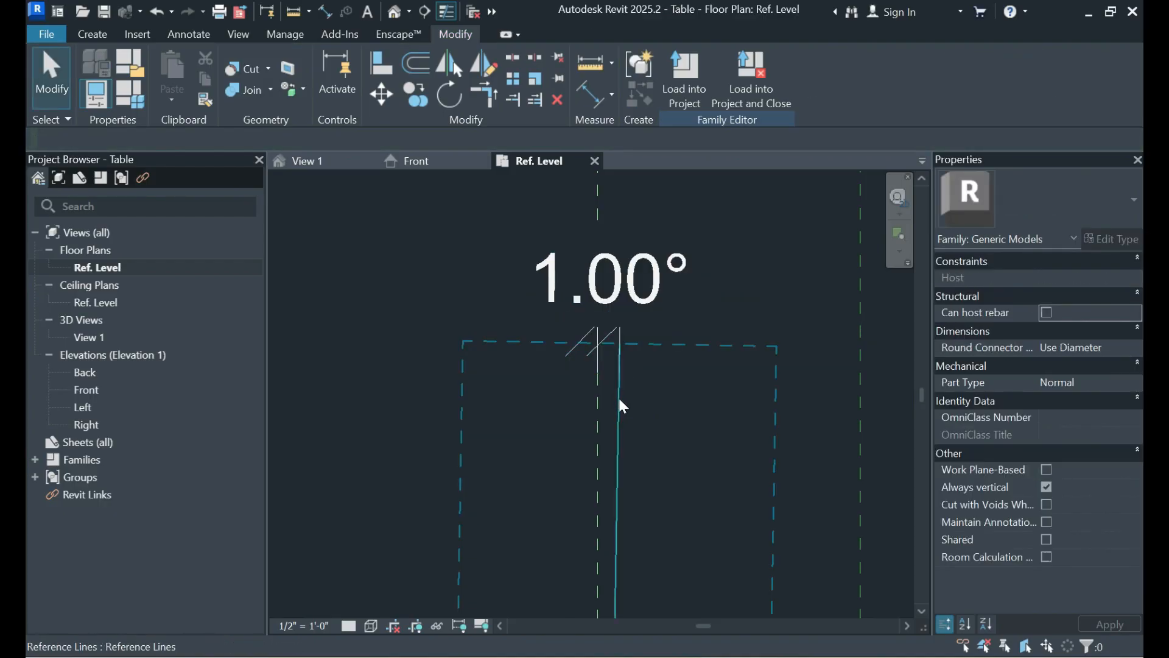
click(618, 399)
click(606, 305)
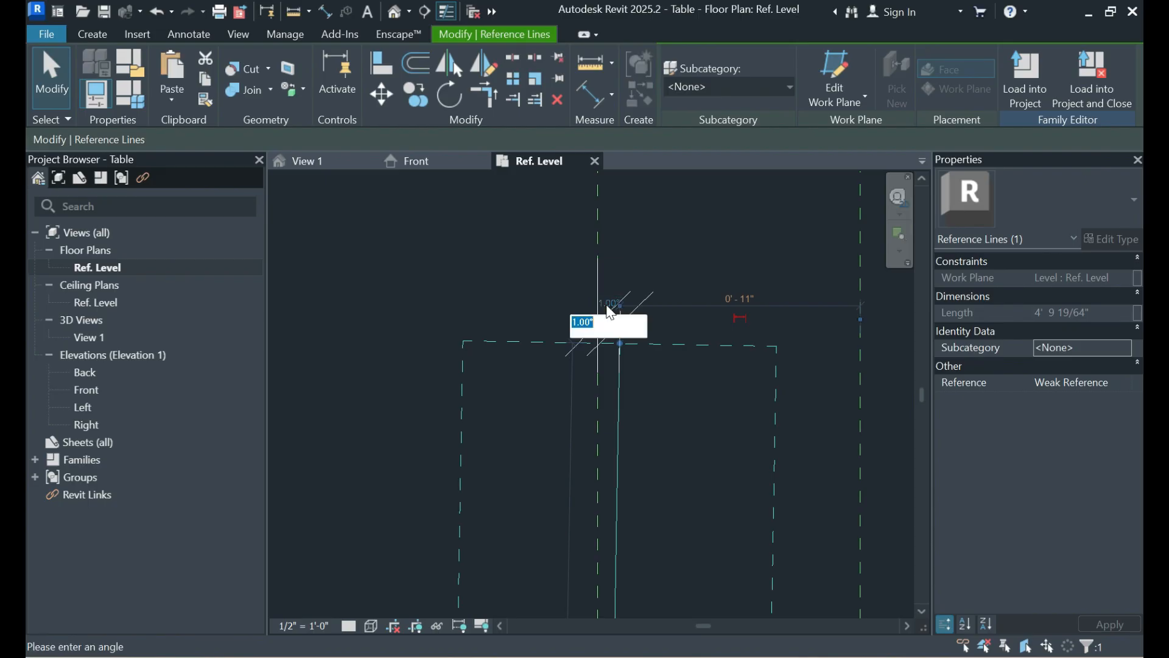
text(2)
key(Return)
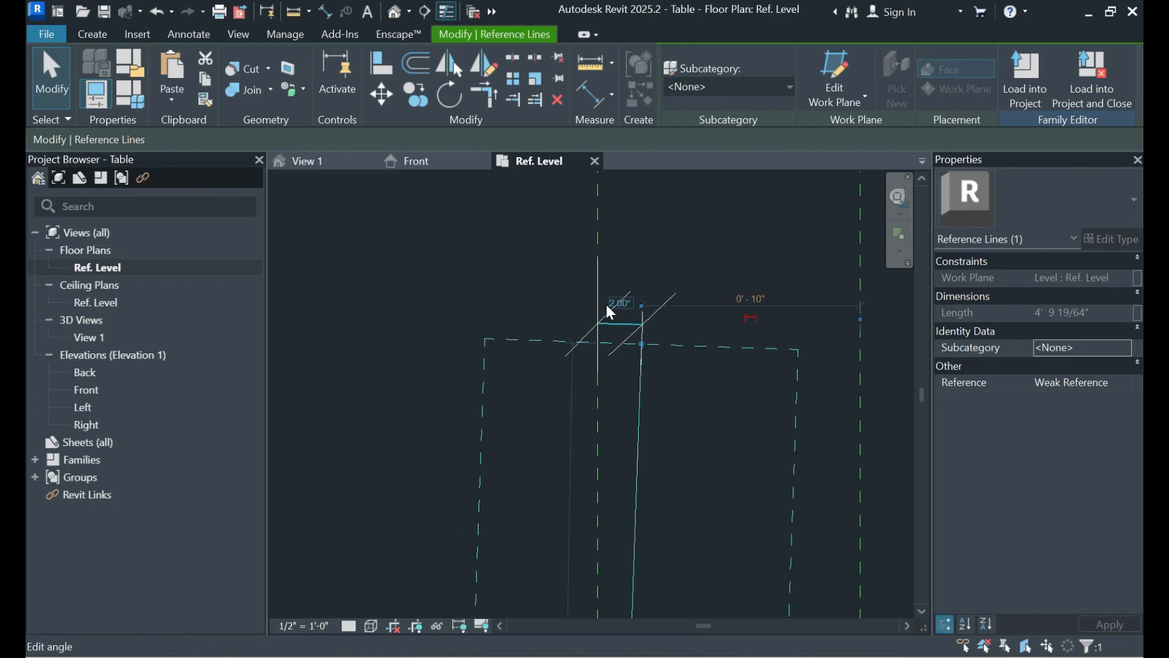
key(Escape)
scroll(575, 308, down, 6)
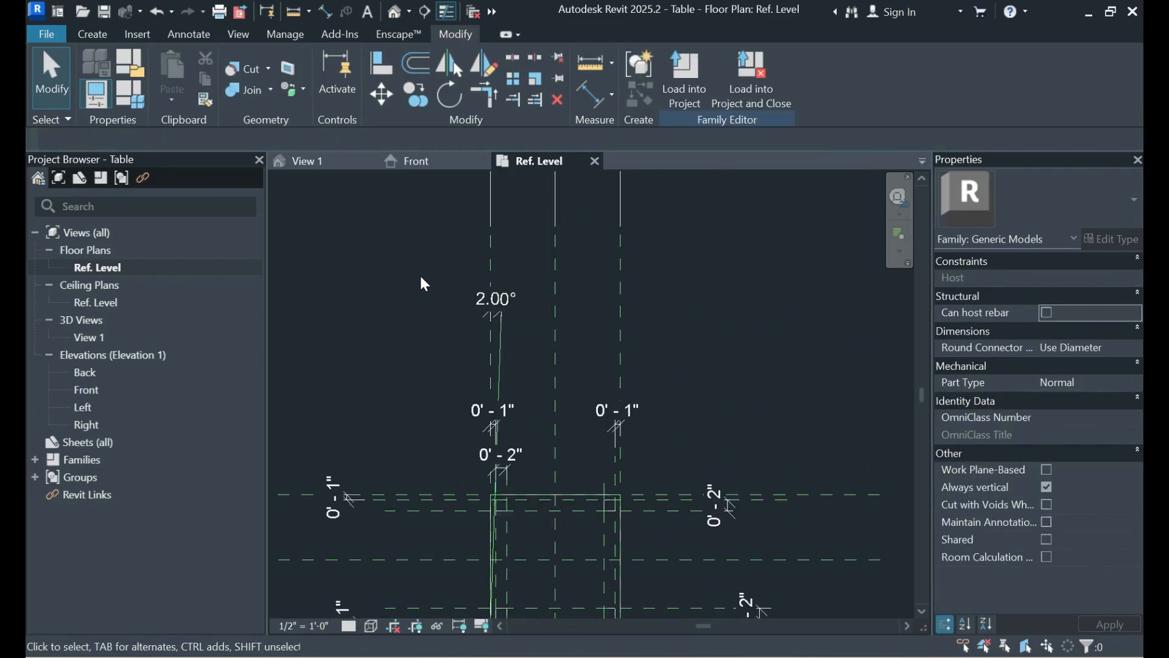
- Mirror a copy of the tilted reference line across the table's vertical centre reference plane
click(502, 338)
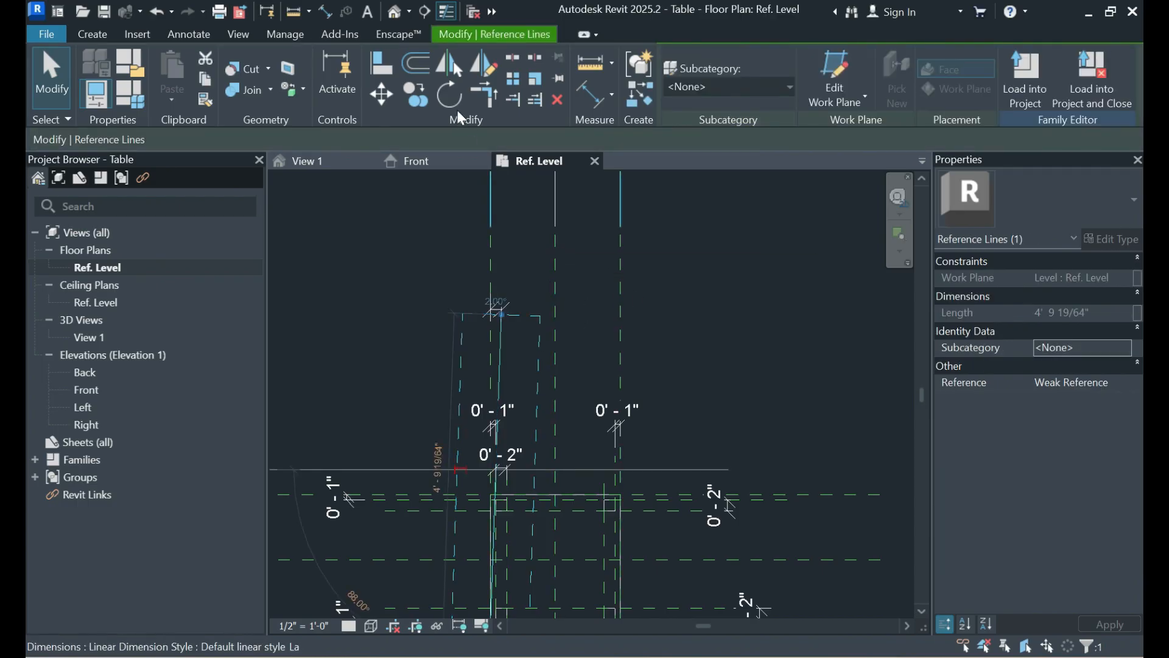
click(483, 67)
click(556, 559)
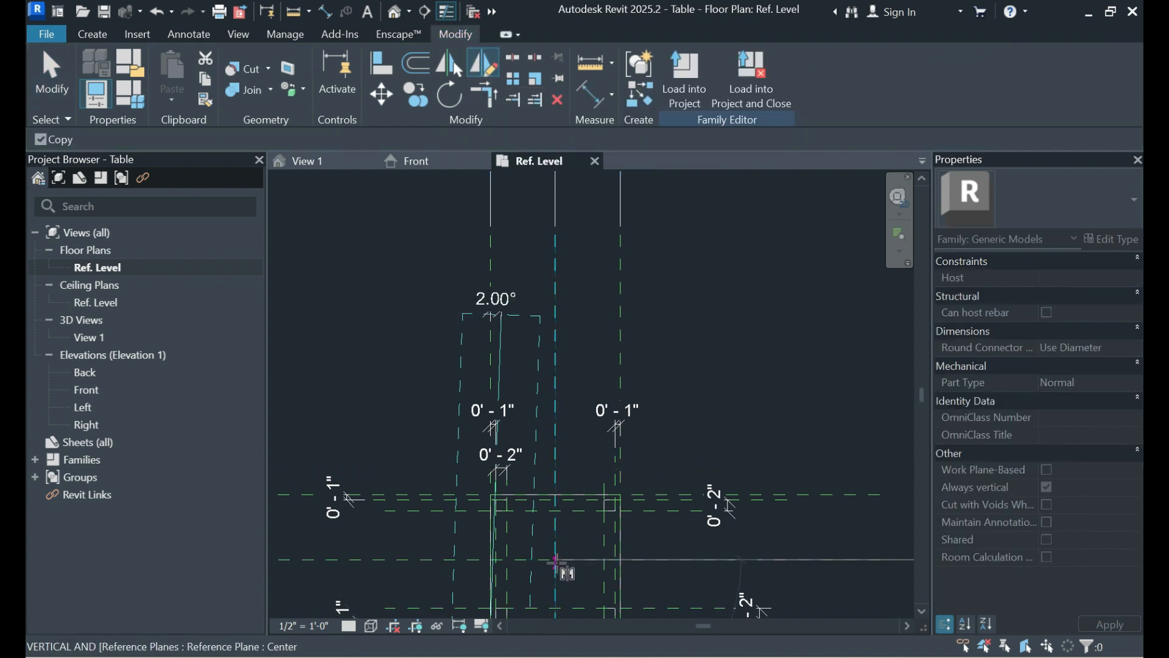
click(556, 285)
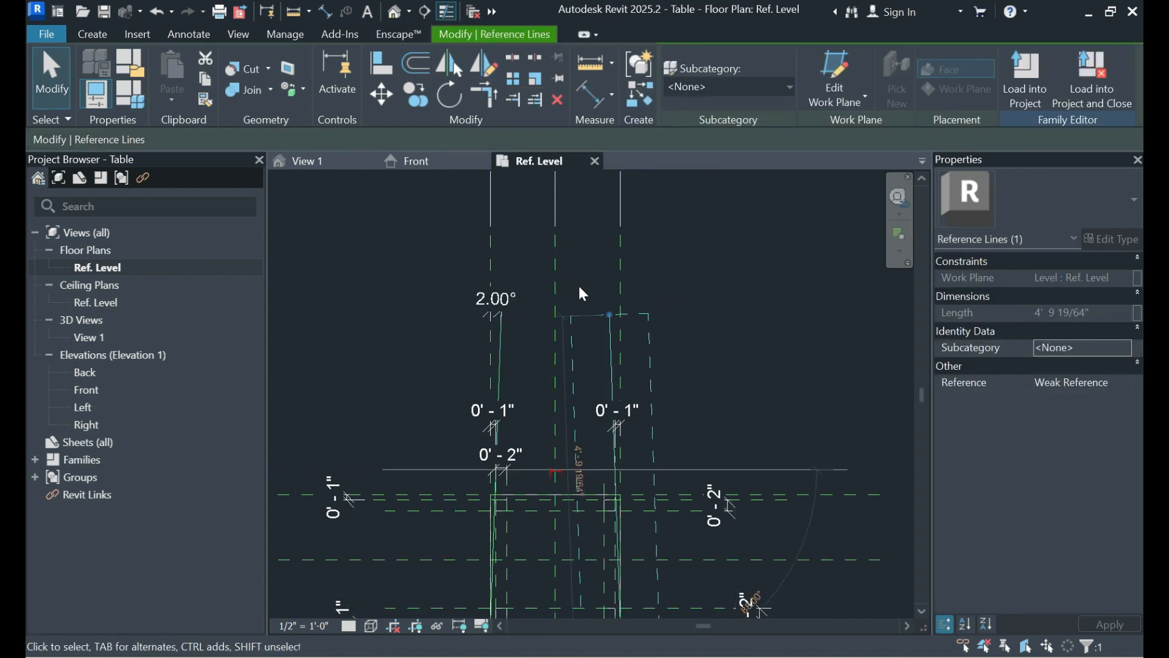
key(ctrl+z)
- Lock the 2° angular dimension between the left edge reference plane and the tilted reference line
click(503, 304)
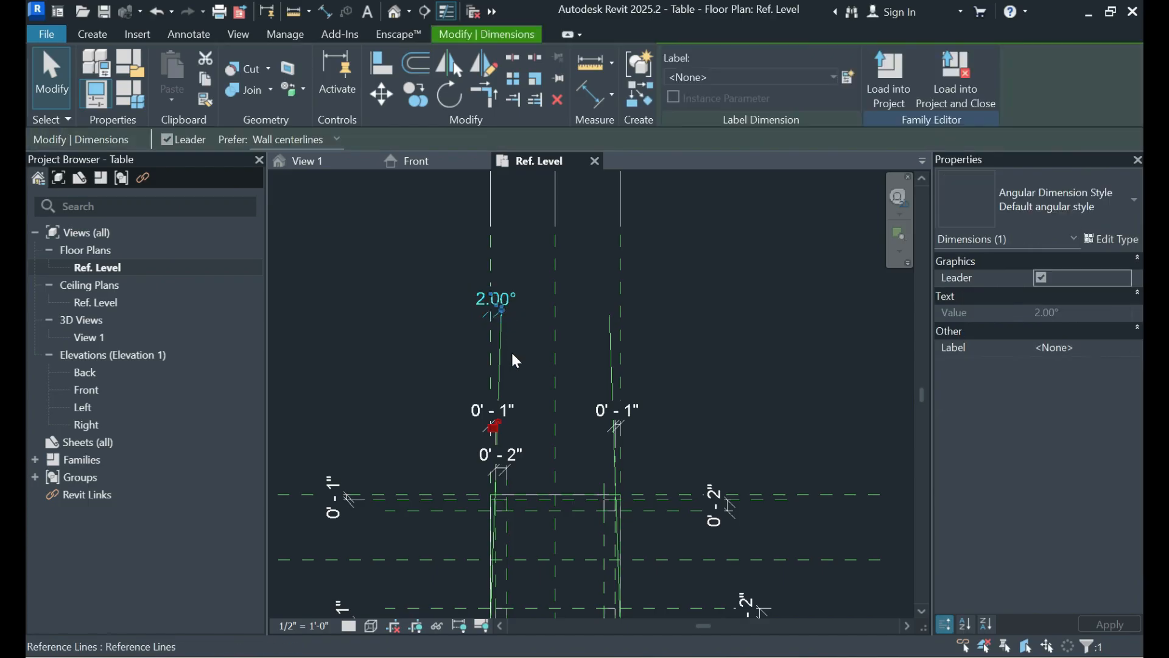
scroll(502, 445, up, 3)
scroll(503, 436, up, 1)
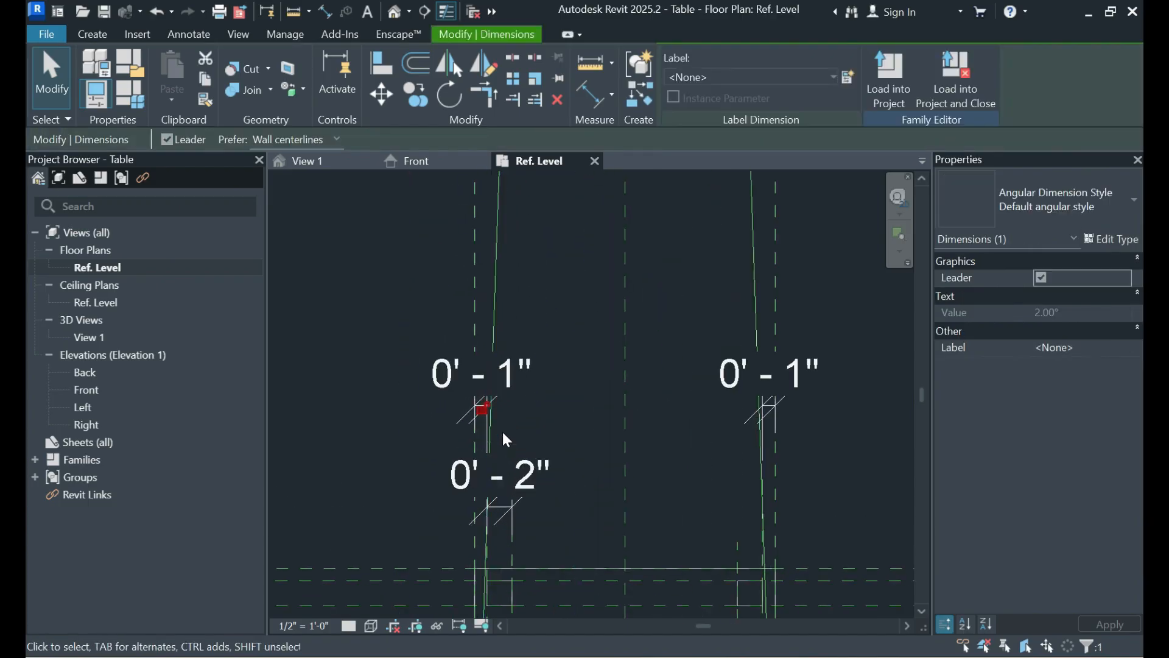
click(478, 413)
click(564, 397)
- Shorten the left tilted reference line to about 2'-0" so its upper end meets the tabletop's upper edge reference plane
scroll(560, 403, down, 4)
click(535, 318)
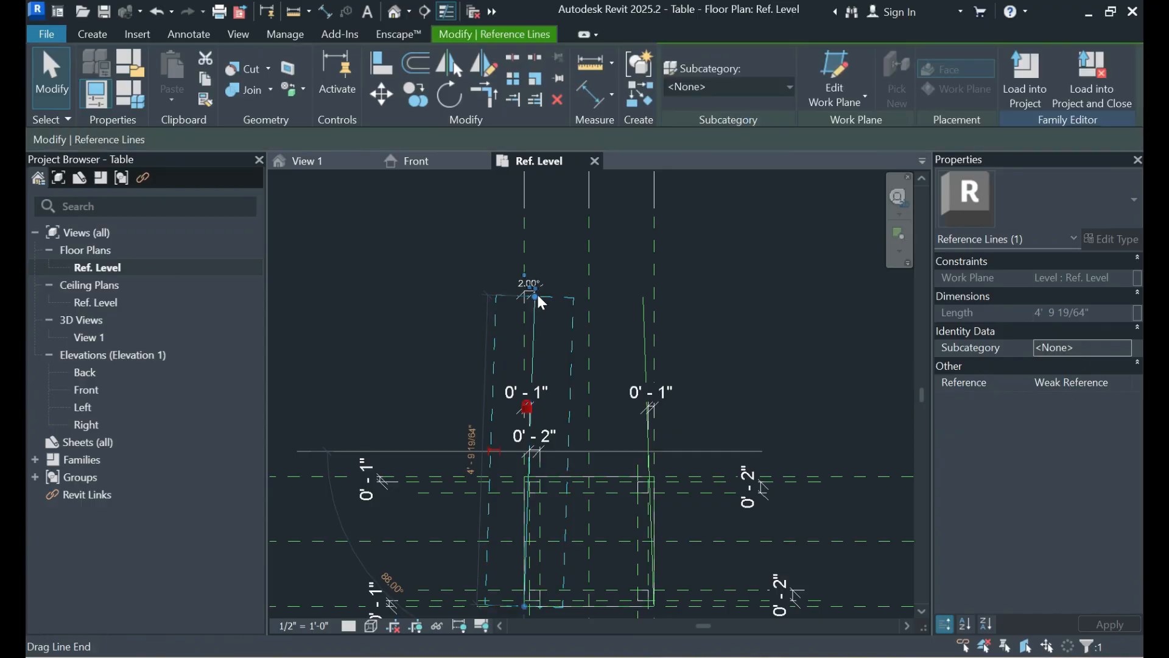
drag(536, 296, 539, 476)
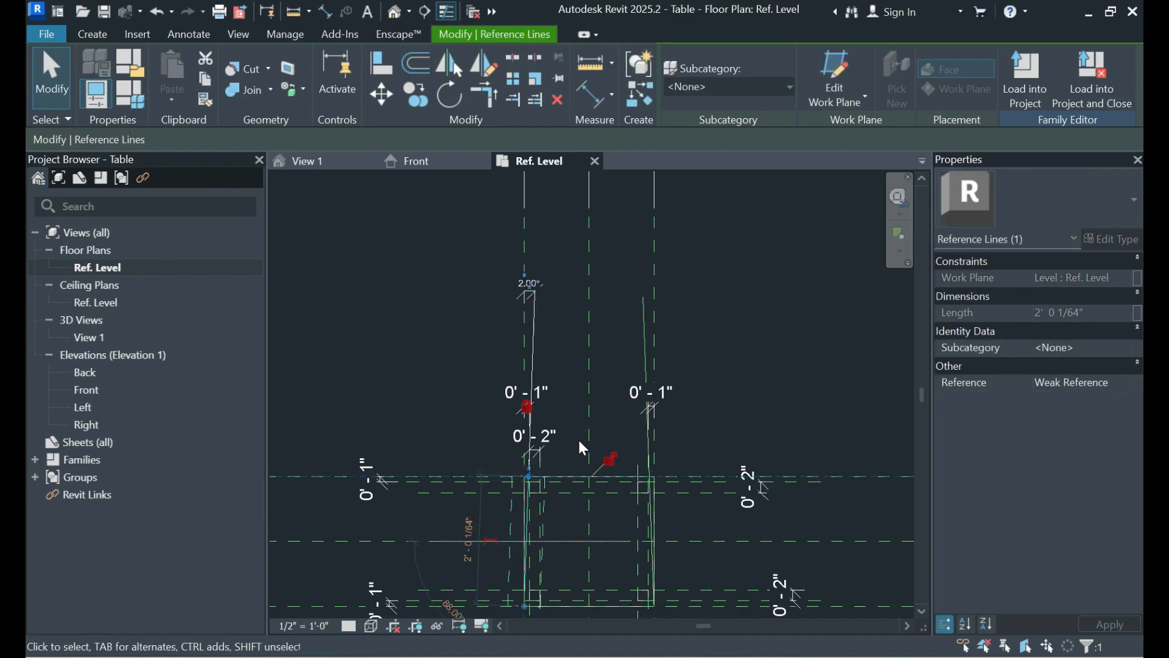
click(579, 434)
- Shorten the mirrored reference line to about 2'-0", ending at the tabletop's upper edge reference plane, and lock it there
click(641, 351)
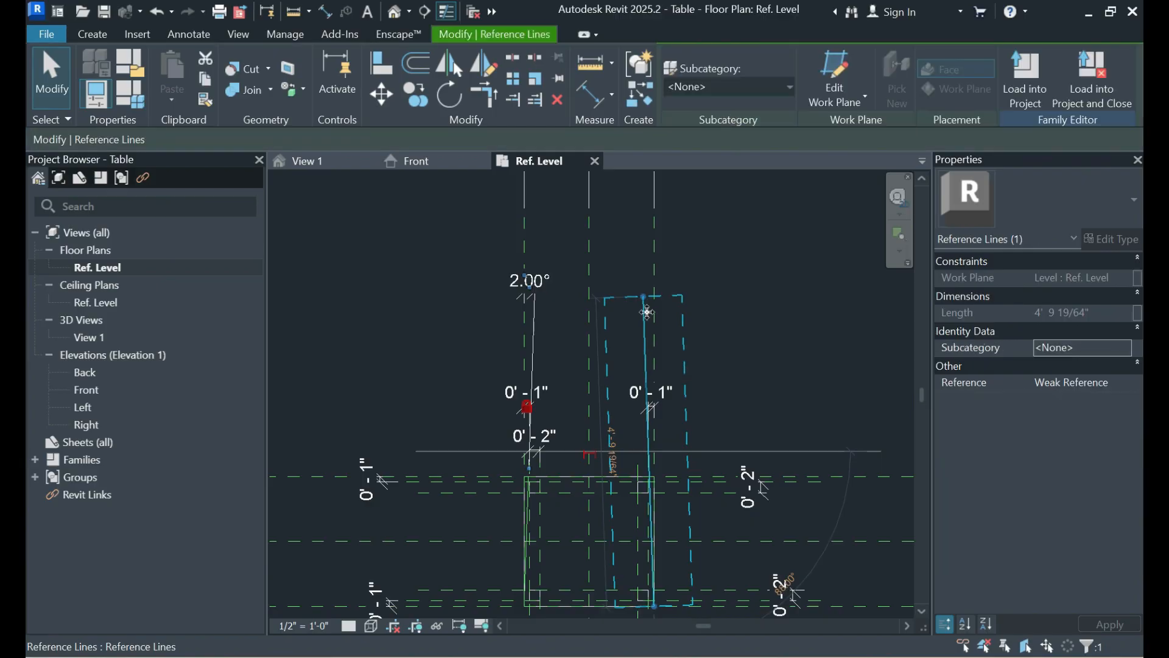
drag(643, 297, 650, 477)
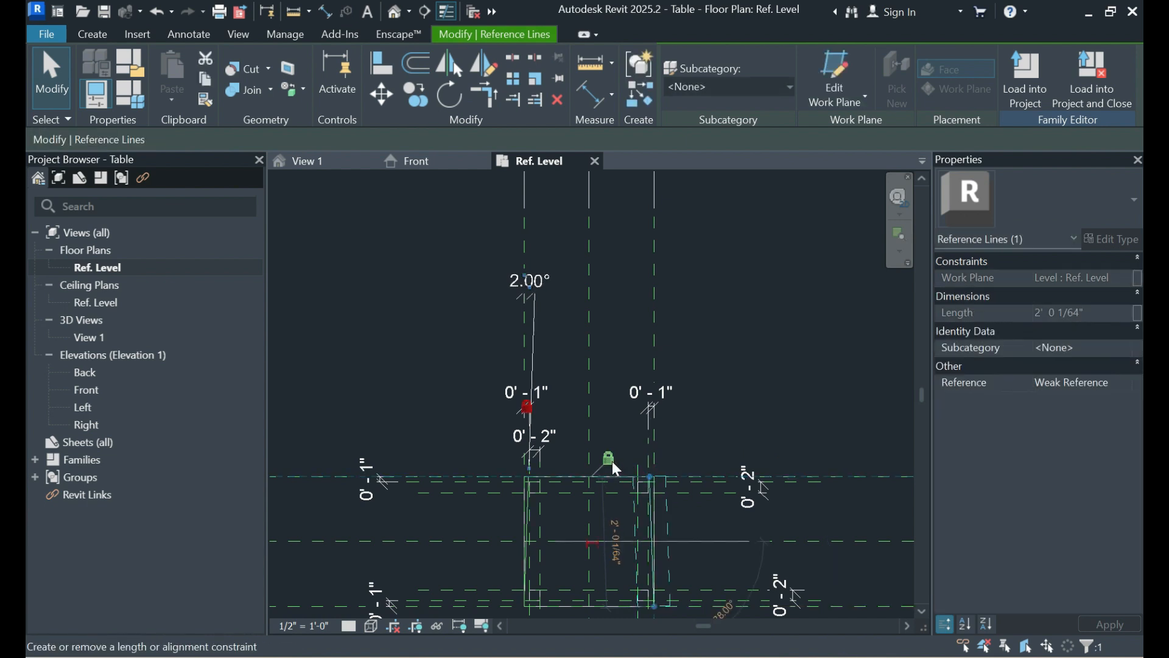
click(569, 450)
- Align the left tilted reference line's upper endpoint with the tabletop's upper edge reference plane and lock the alignment
scroll(550, 475, up, 4)
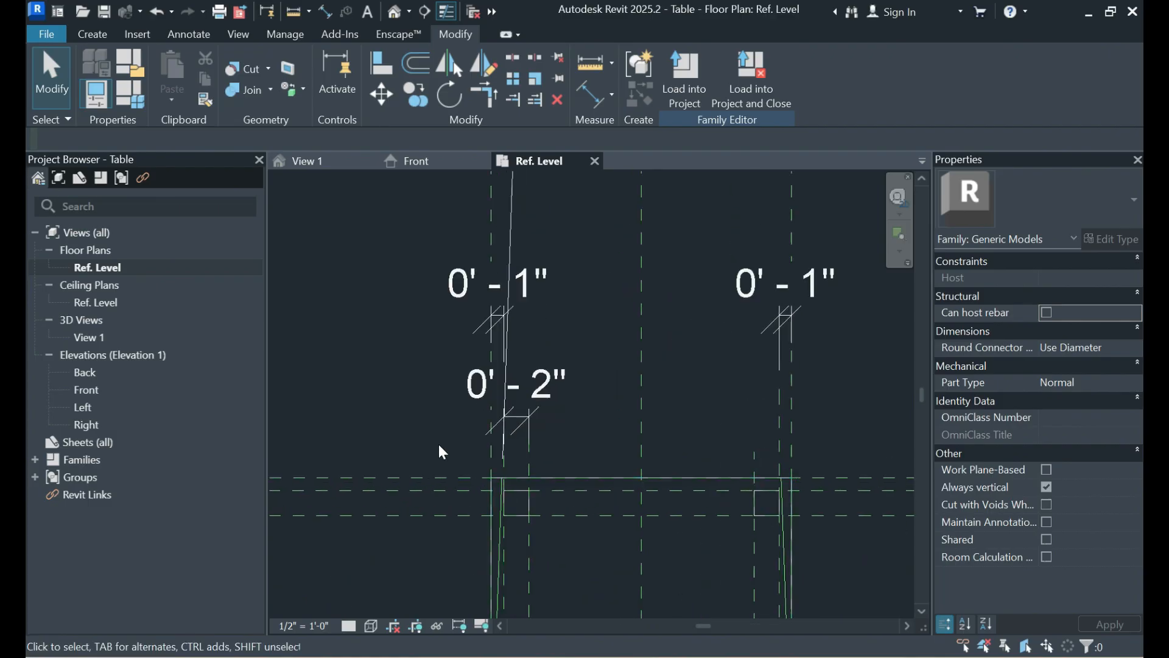
key(a)
key(l)
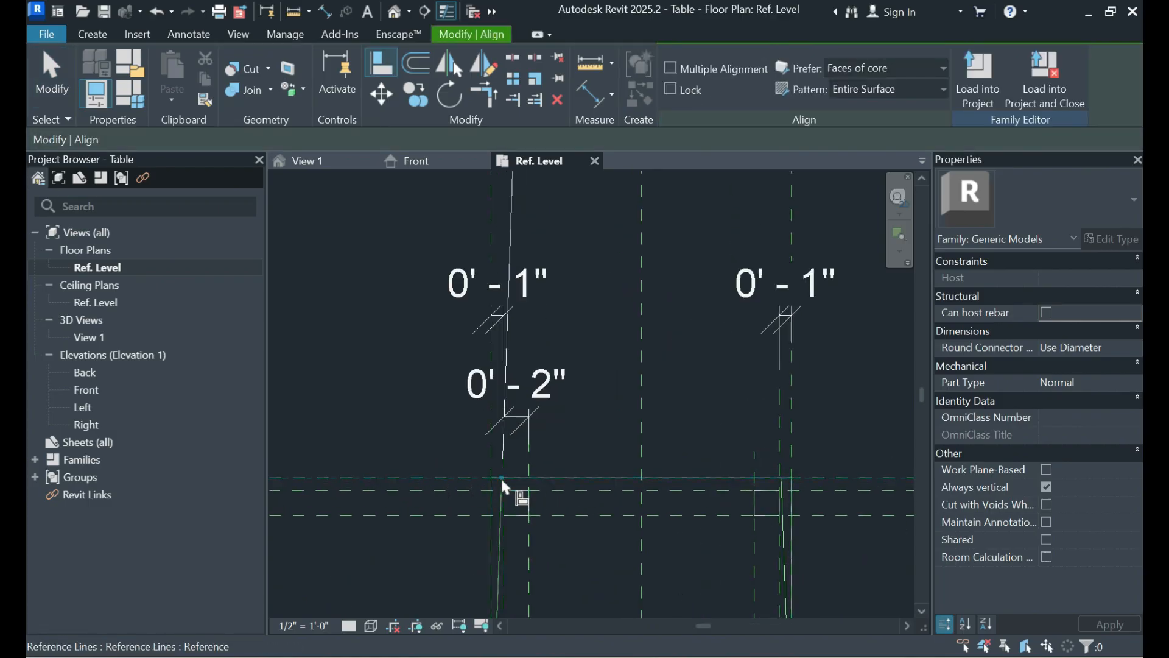
scroll(584, 323, down, 3)
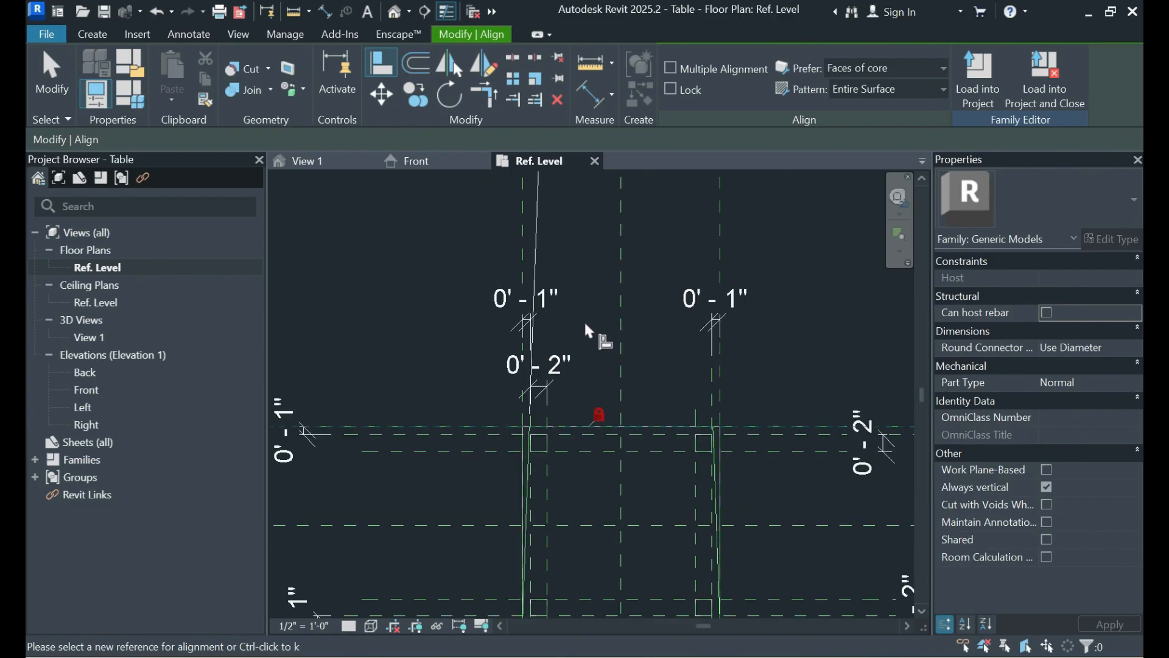
click(593, 374)
scroll(594, 405, up, 3)
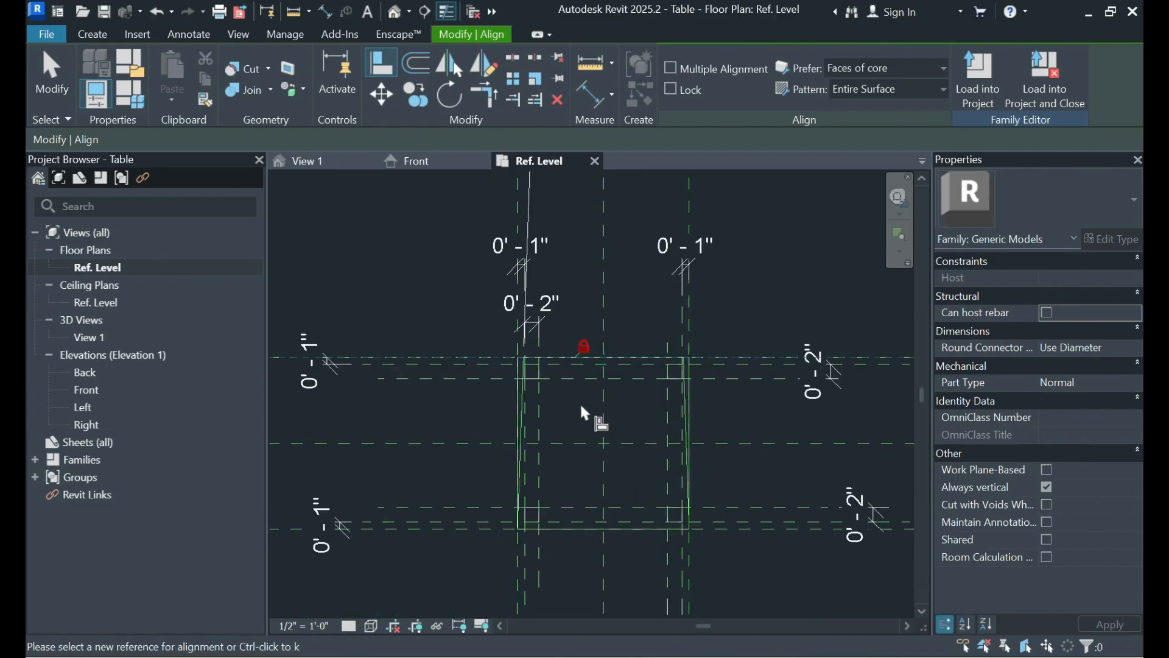
scroll(569, 400, up, 2)
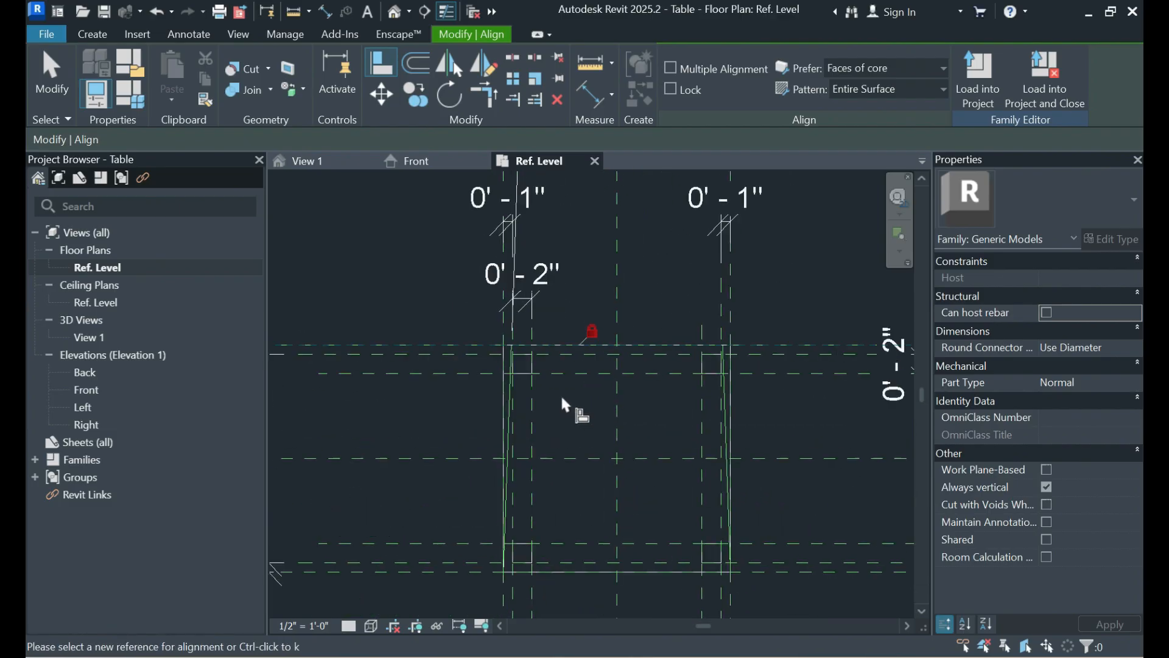
scroll(561, 383, down, 2)
scroll(561, 396, up, 2)
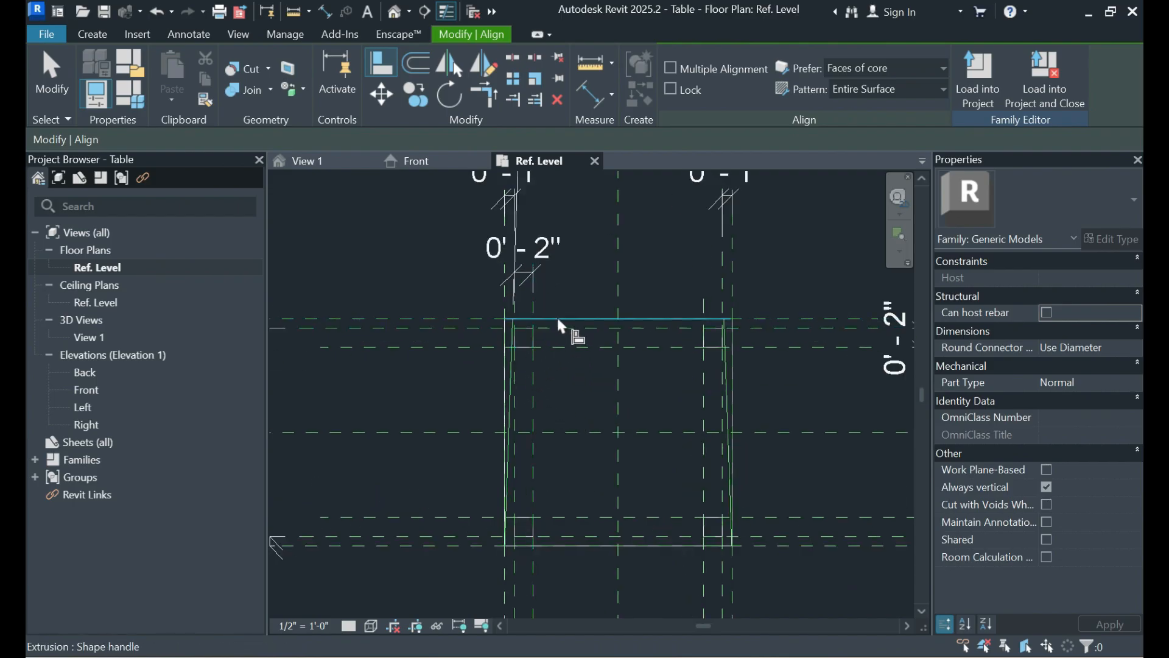
key(Escape)
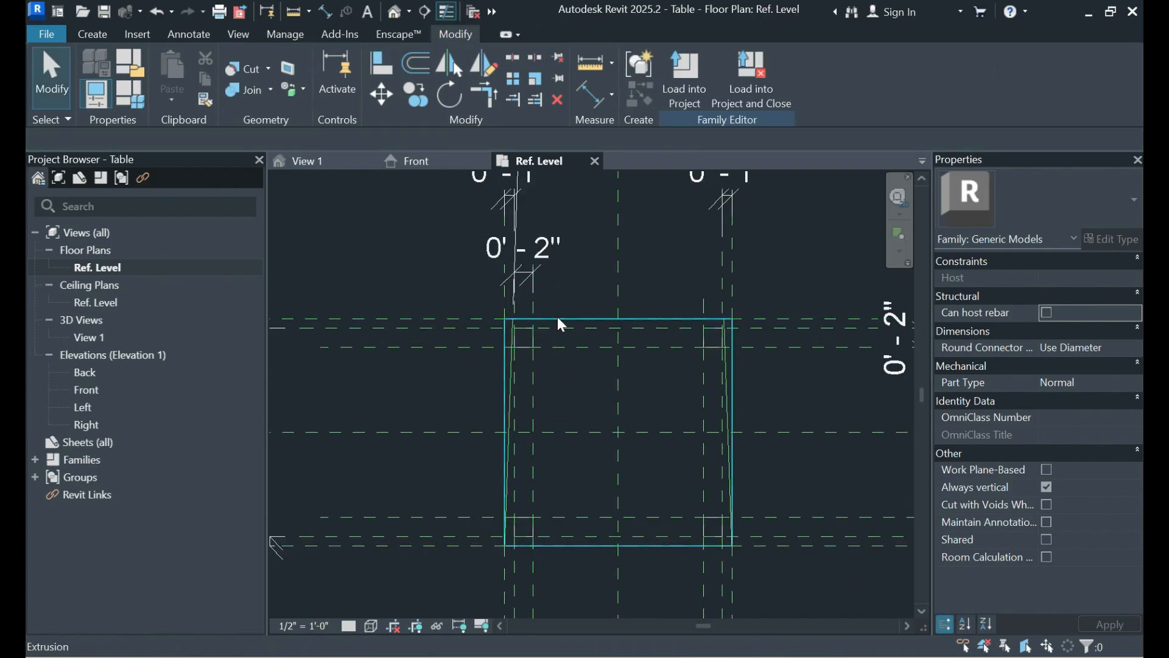
- Edit the tabletop extrusion's sketch and delete its vertical left and right boundary lines
click(557, 318)
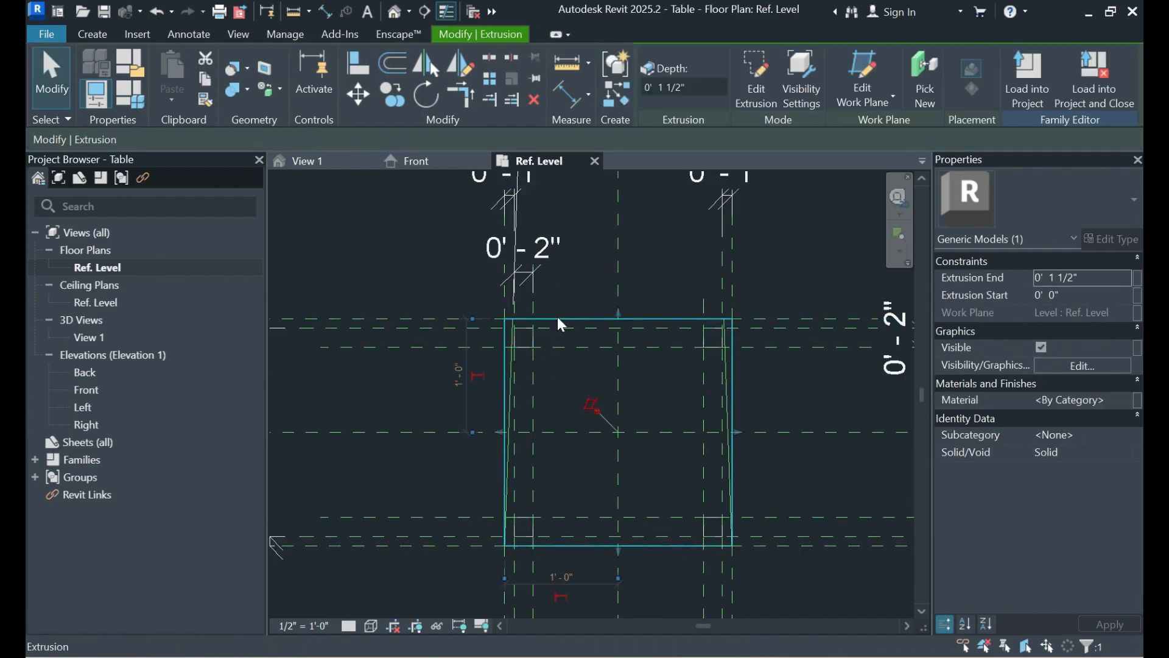
click(755, 86)
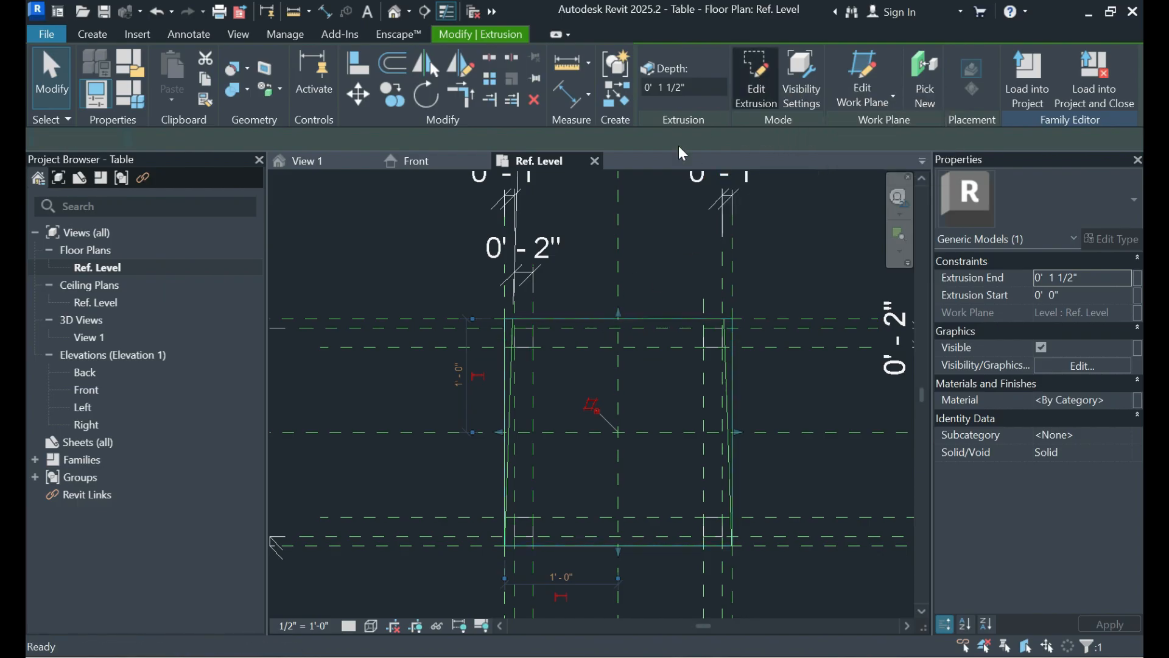
scroll(600, 262, down, 2)
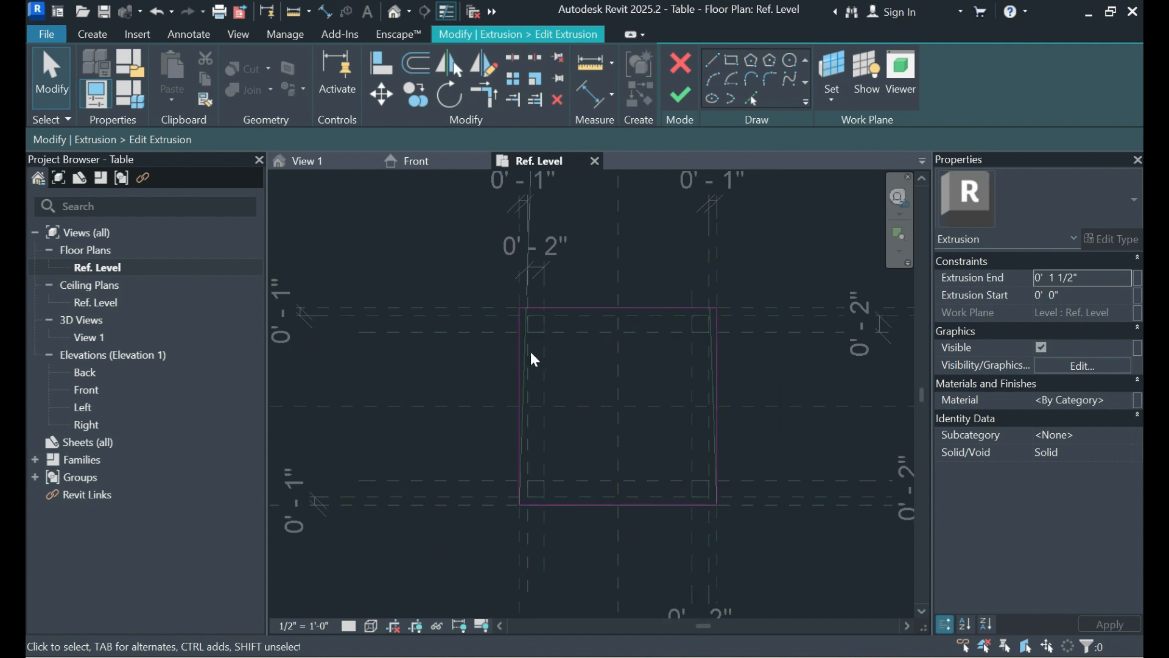
click(518, 352)
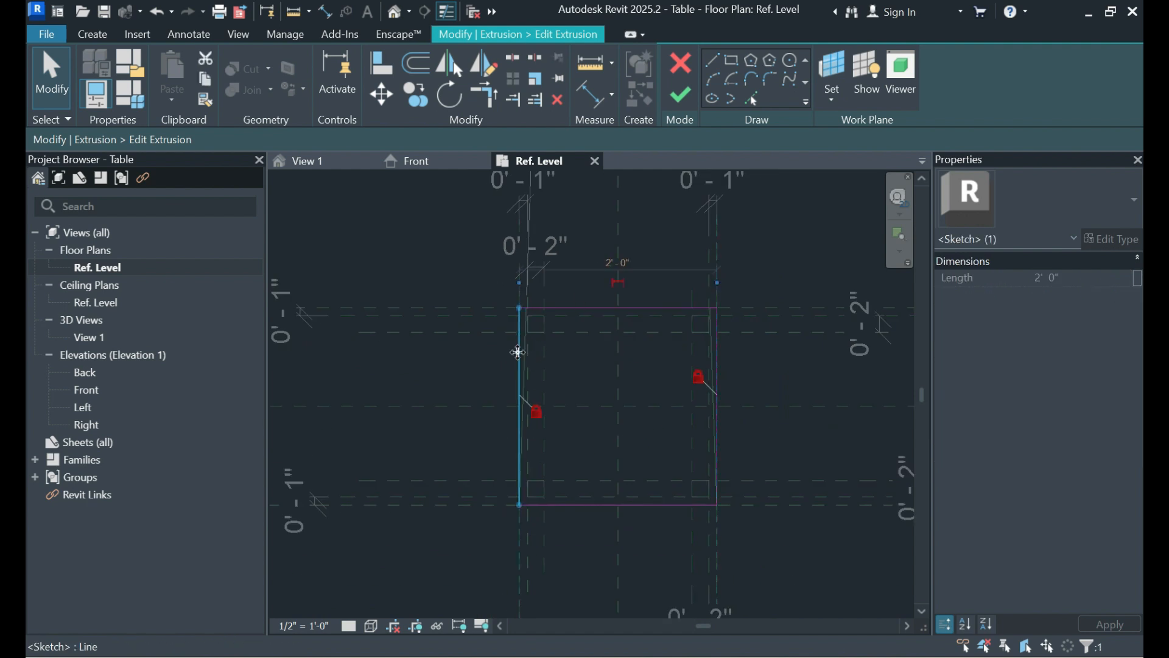
click(494, 410)
click(721, 359)
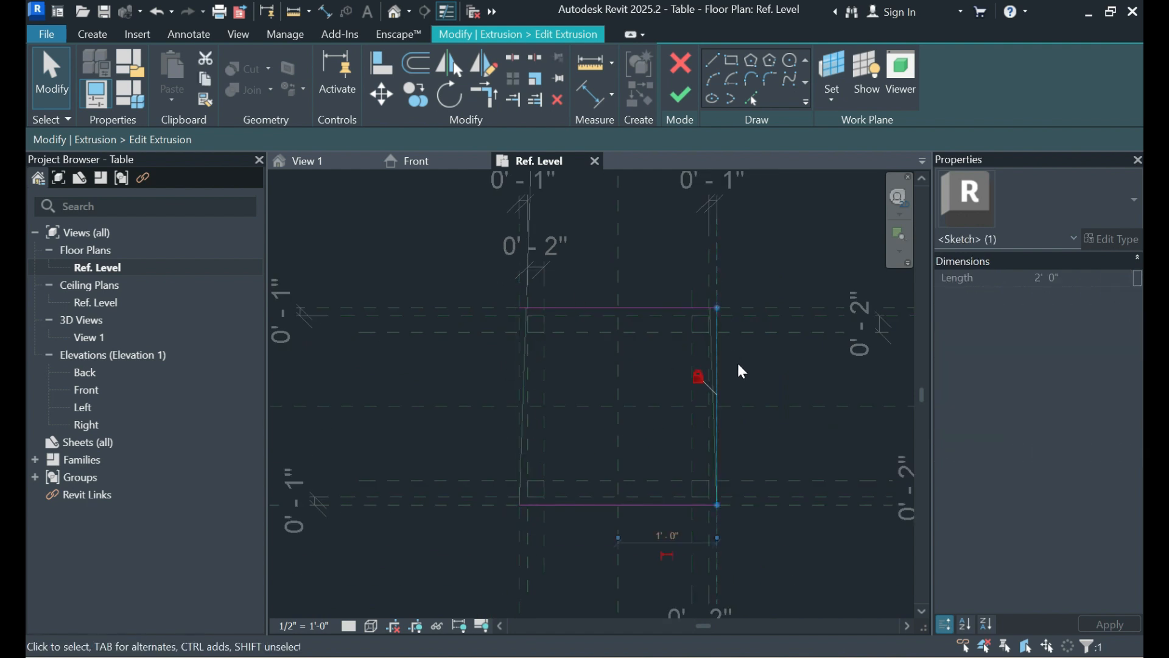
click(741, 375)
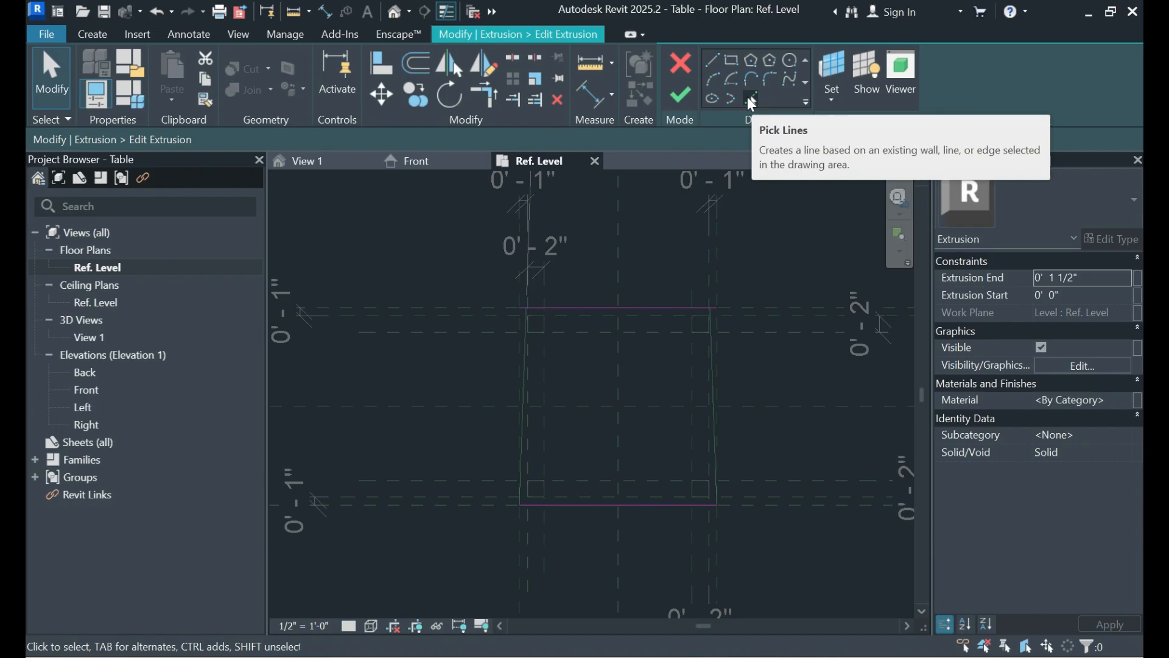
- Create sketch lines by picking the left and right tilted reference lines, locking each line to its reference
click(751, 100)
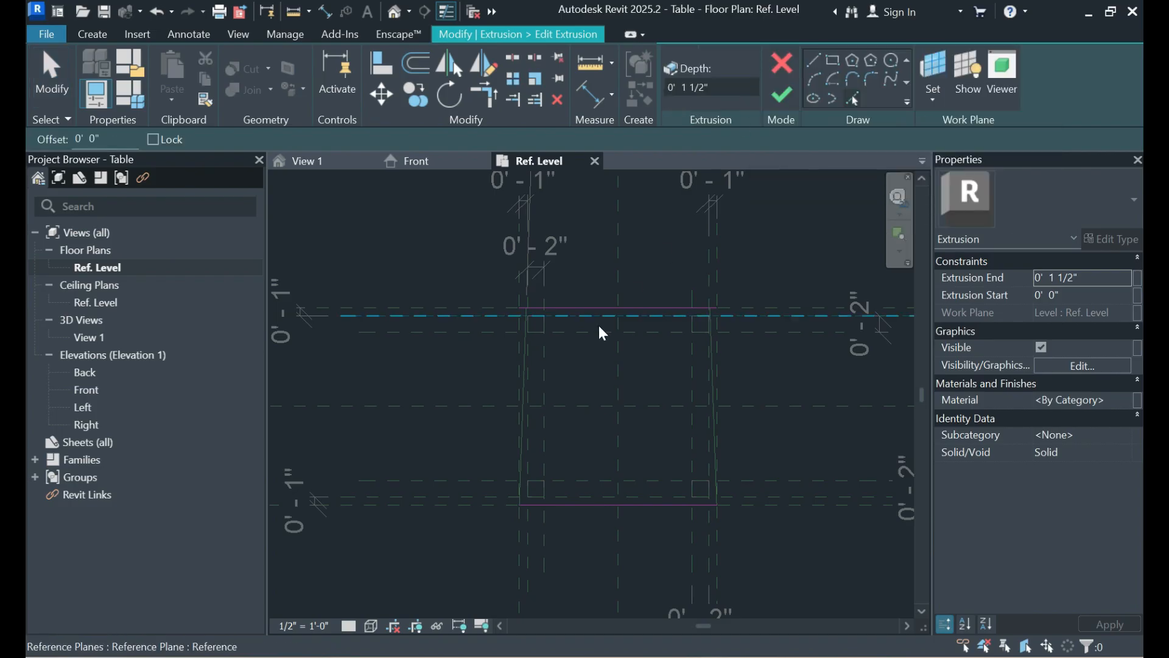
scroll(518, 327, up, 4)
click(540, 360)
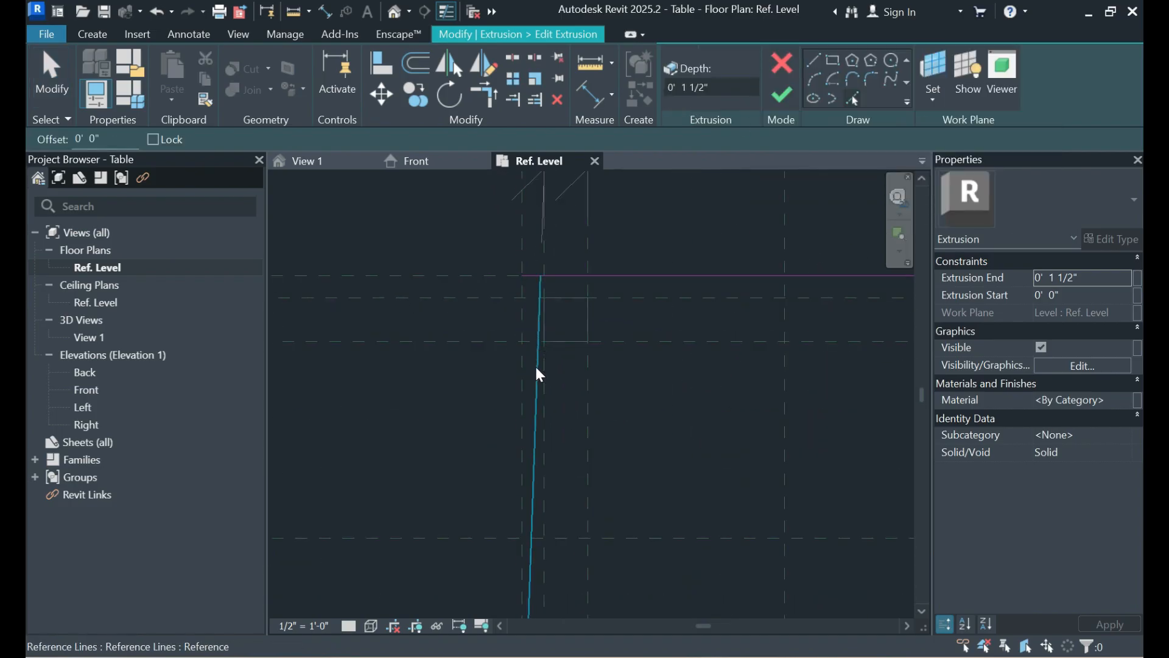
scroll(445, 282, down, 2)
click(510, 365)
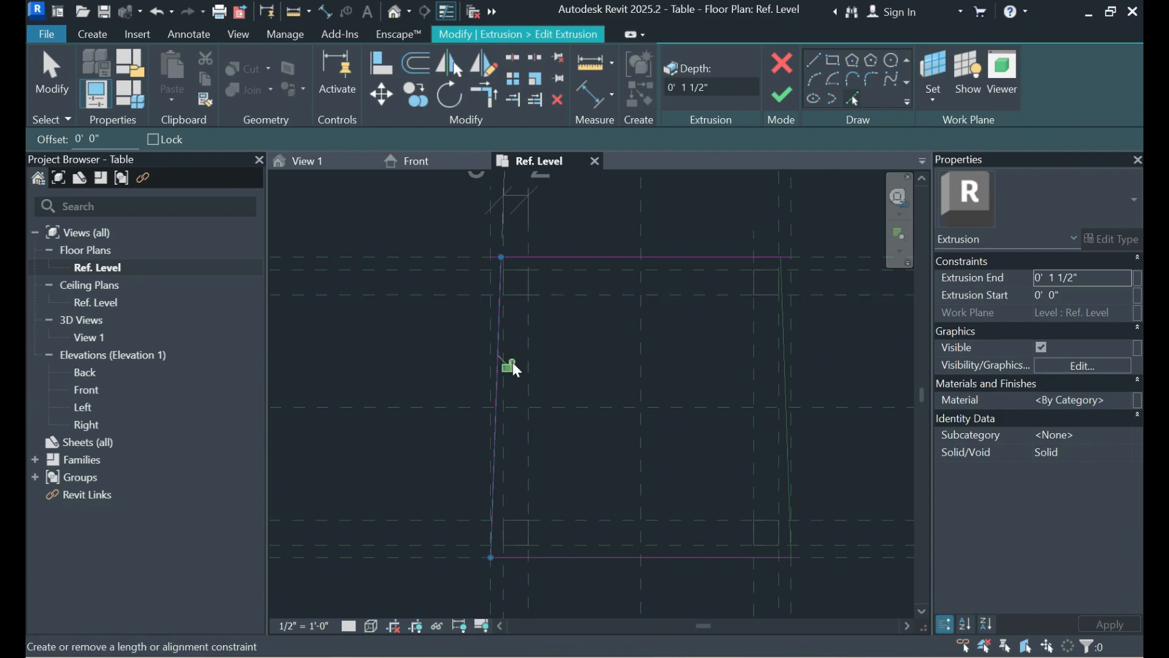
click(514, 367)
scroll(813, 349, up, 2)
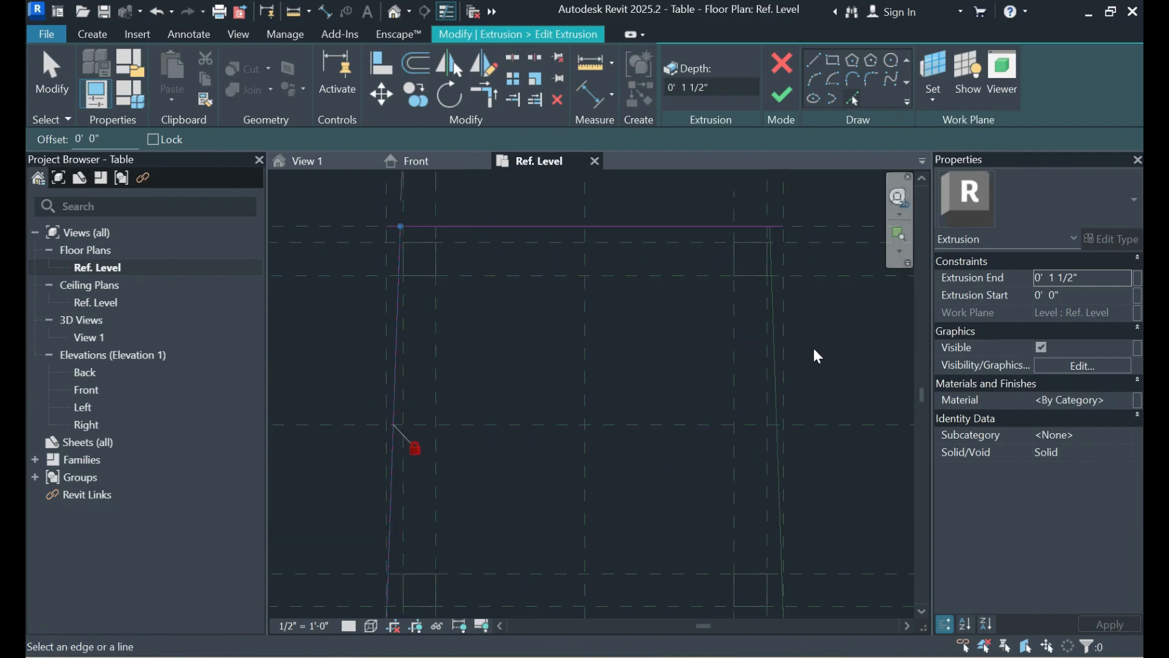
click(771, 347)
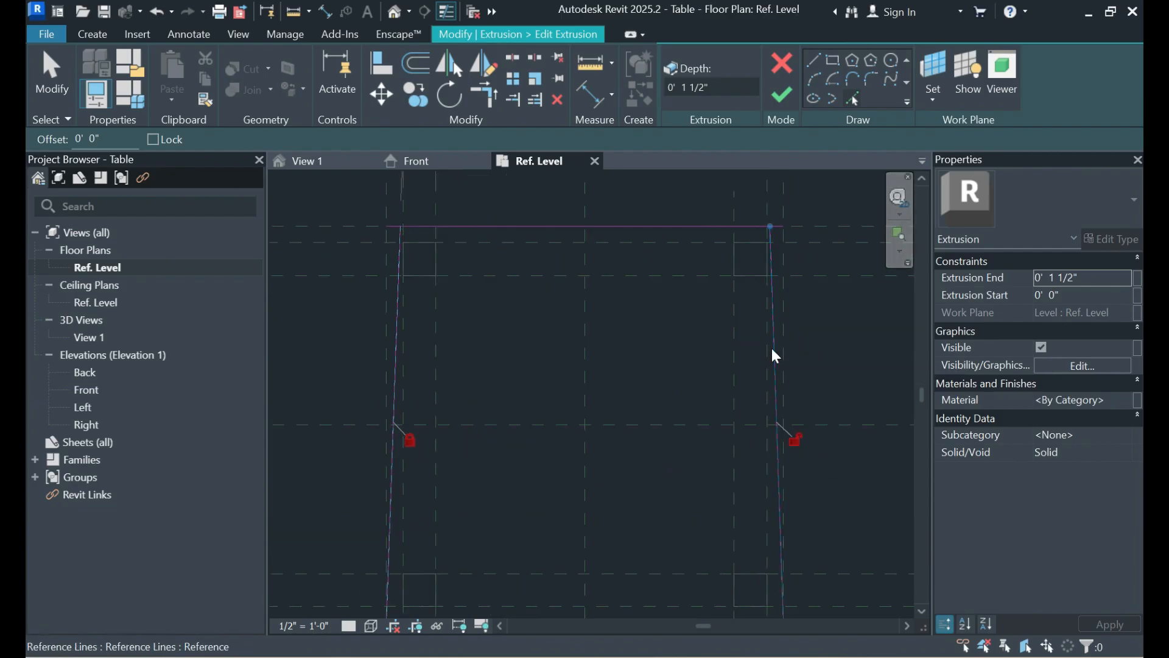
click(794, 439)
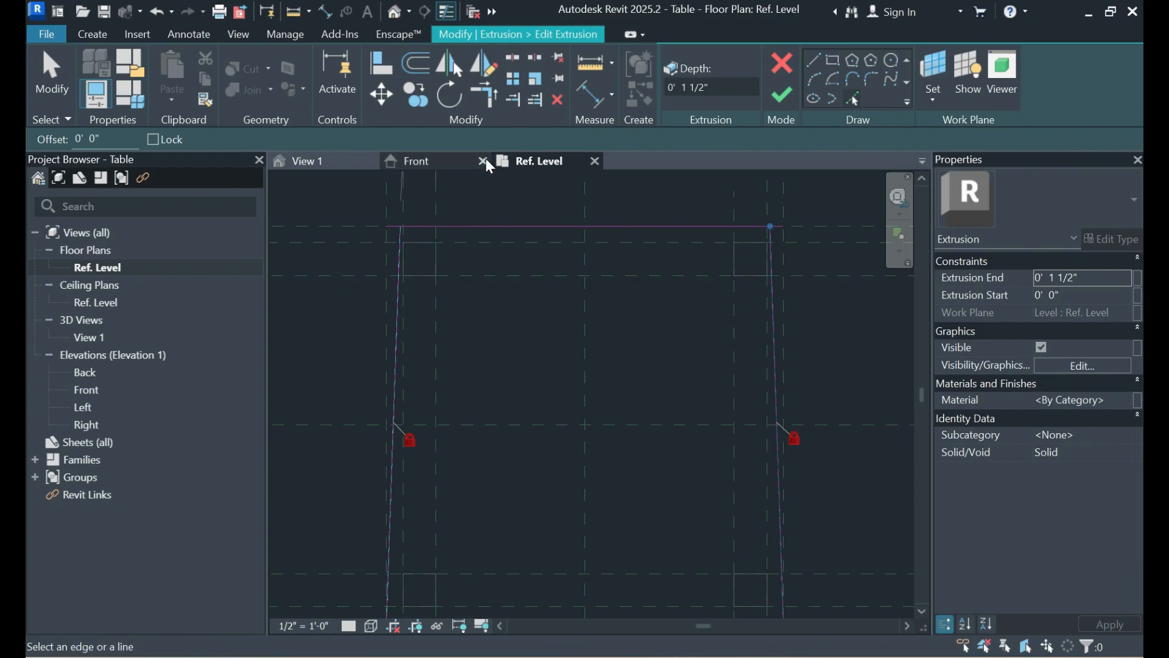
- Trim the sketch's upper boundary line and both tilted lines into clean corners, and check the two lower corners
click(481, 98)
click(401, 251)
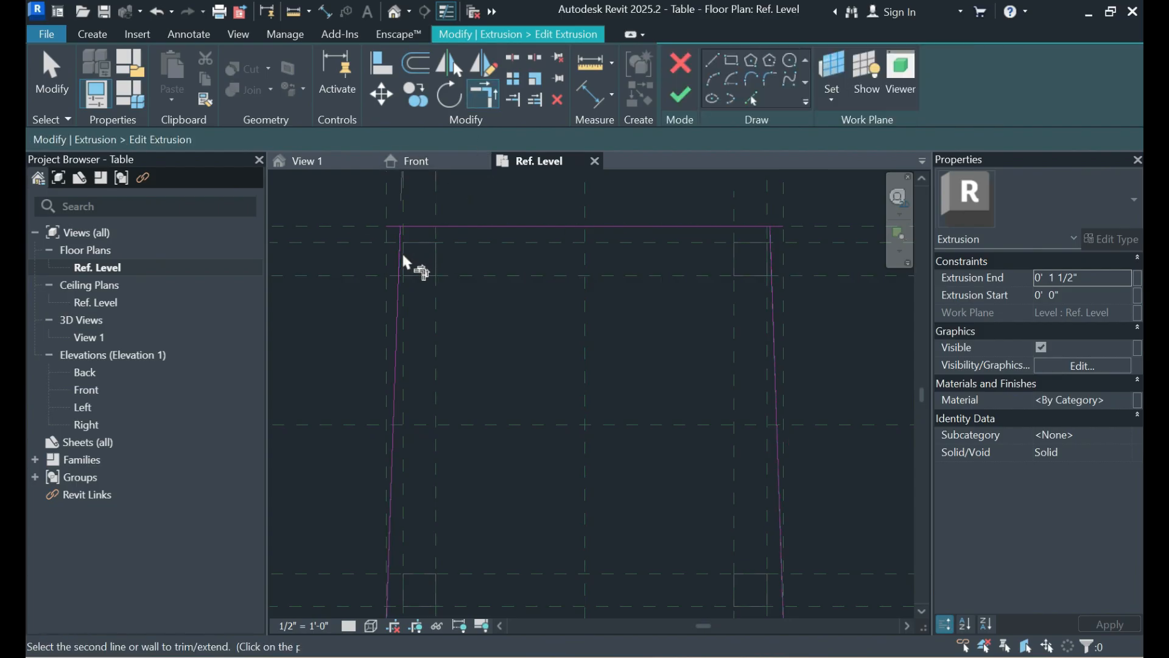
click(422, 231)
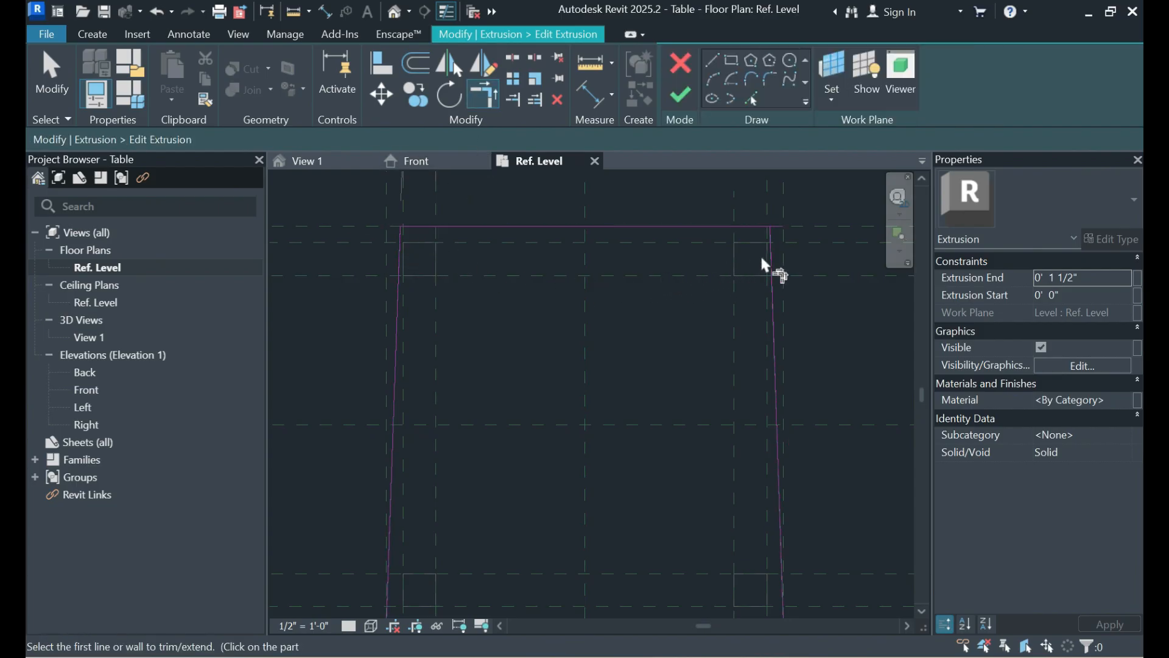
scroll(690, 226, down, 2)
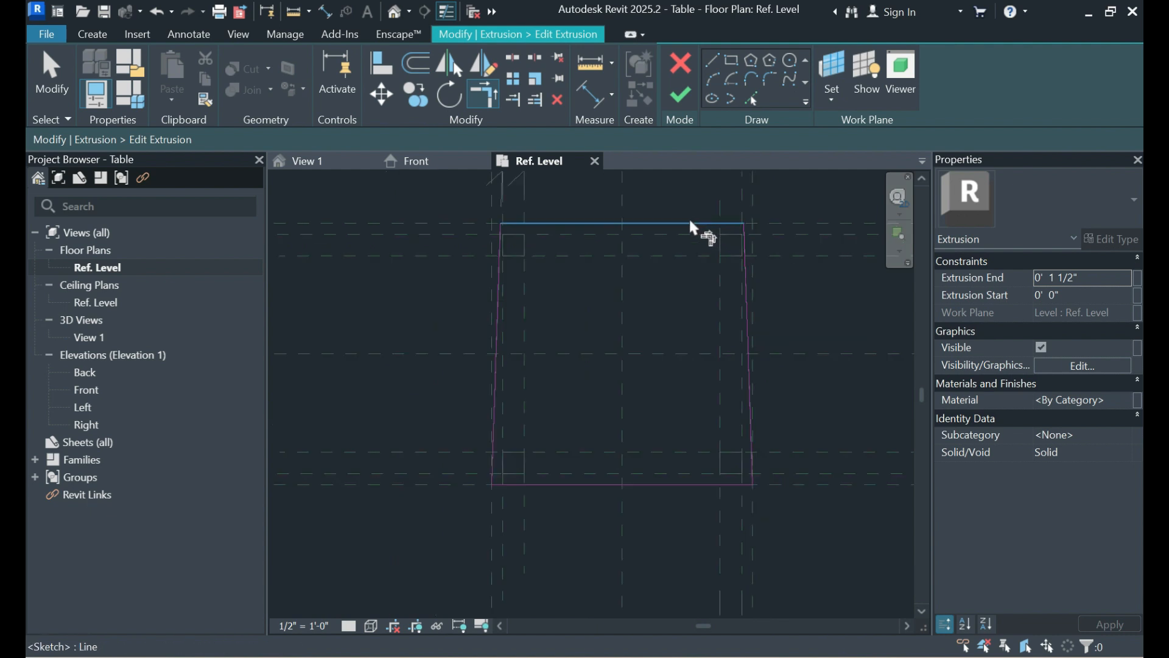
scroll(506, 504, up, 3)
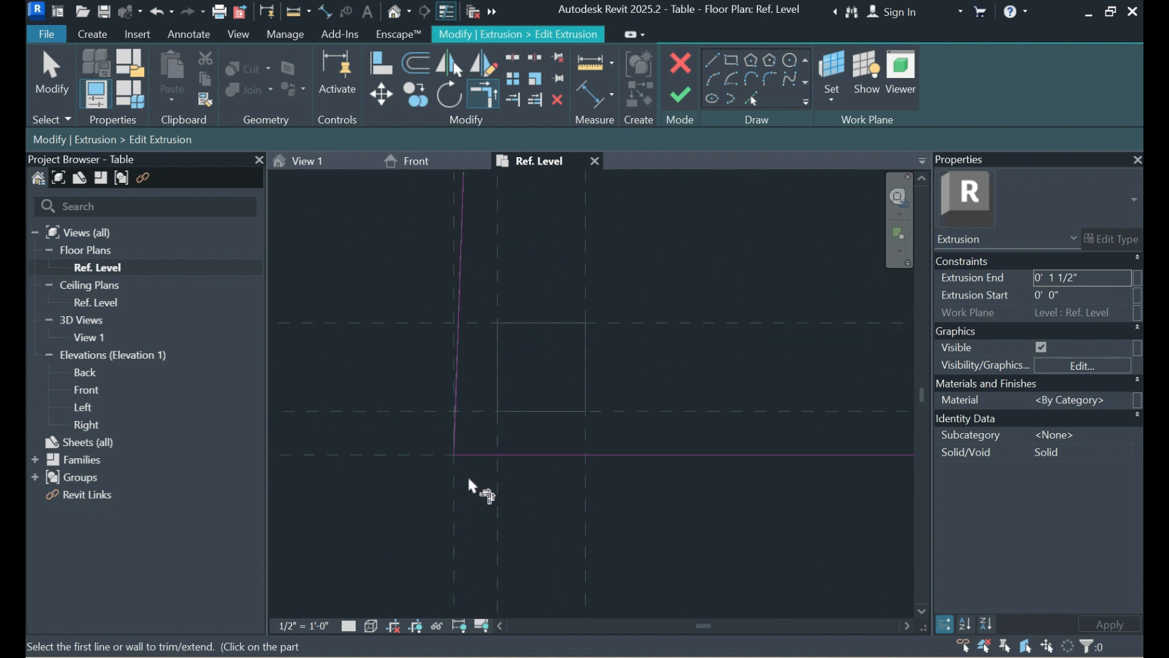
scroll(405, 487, down, 4)
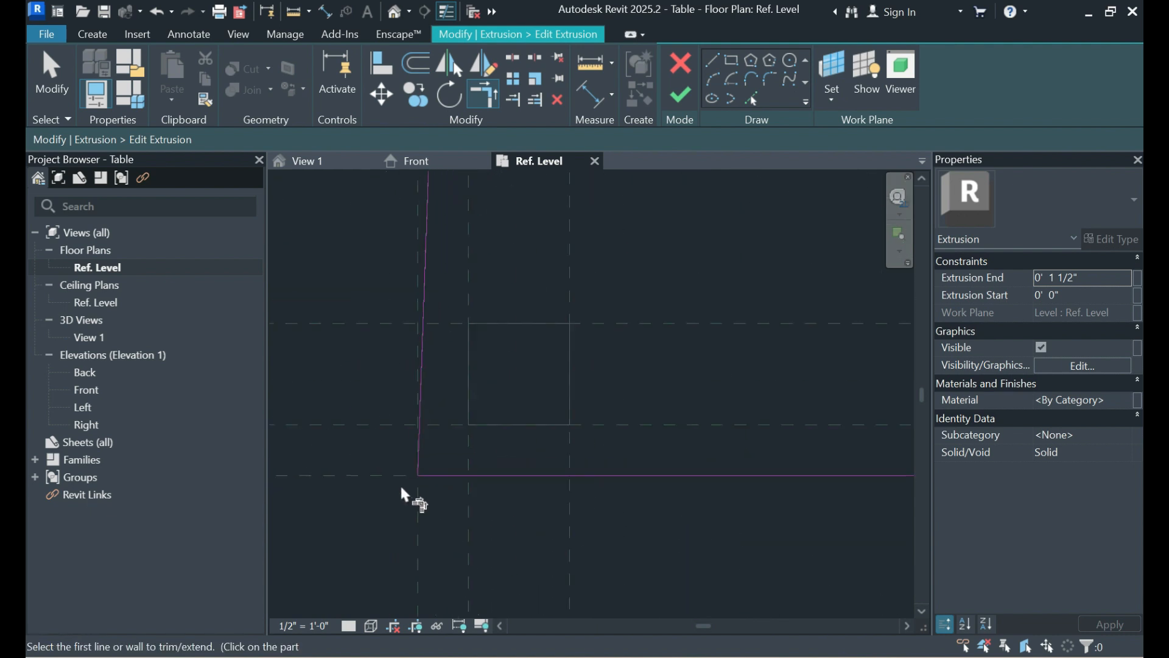
scroll(633, 491, up, 3)
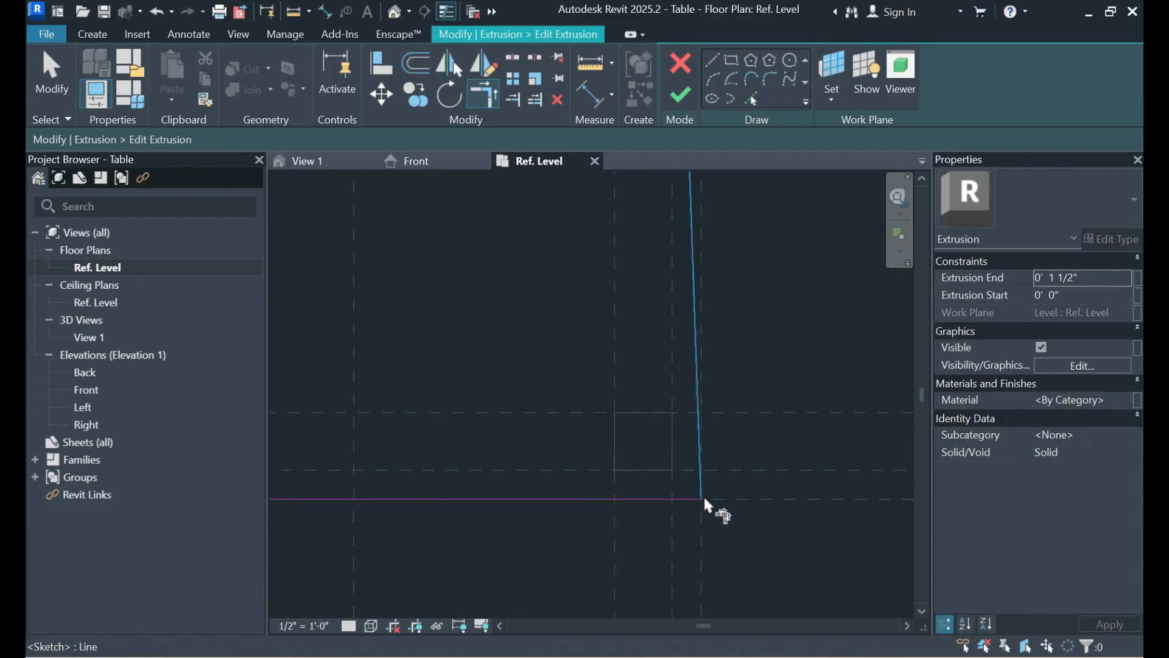
scroll(780, 498, down, 3)
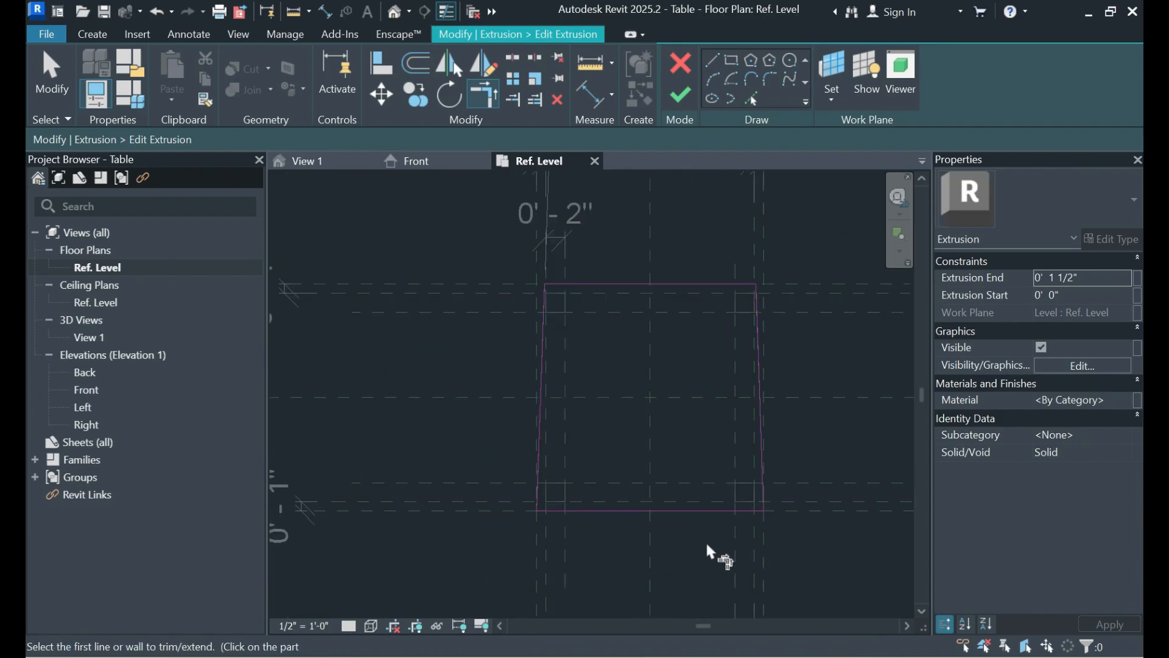
- Align the sketch's upper and lower boundary lines with the tabletop's outer edge reference planes and lock both alignments
key(a)
key(l)
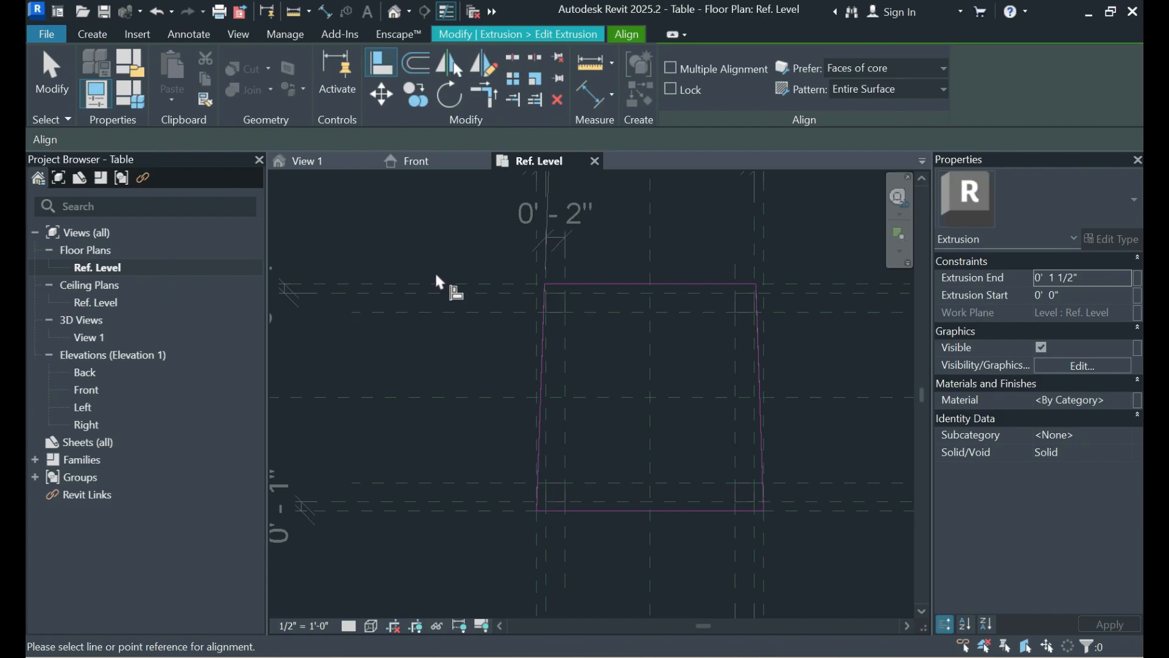
click(468, 285)
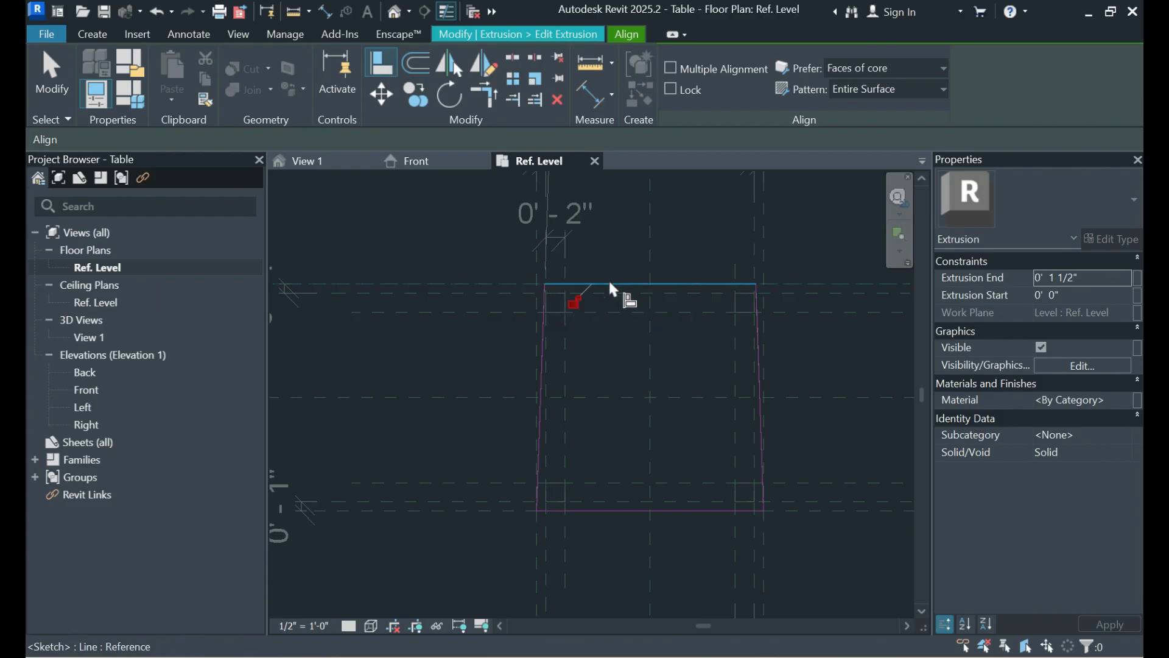
click(484, 513)
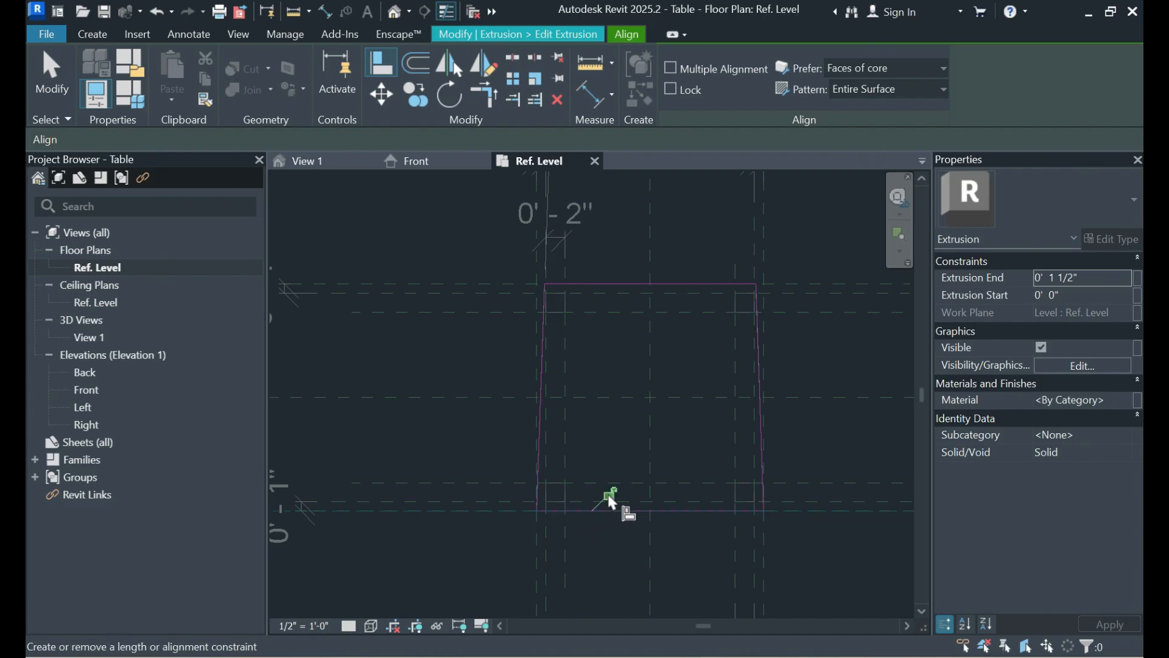
click(609, 494)
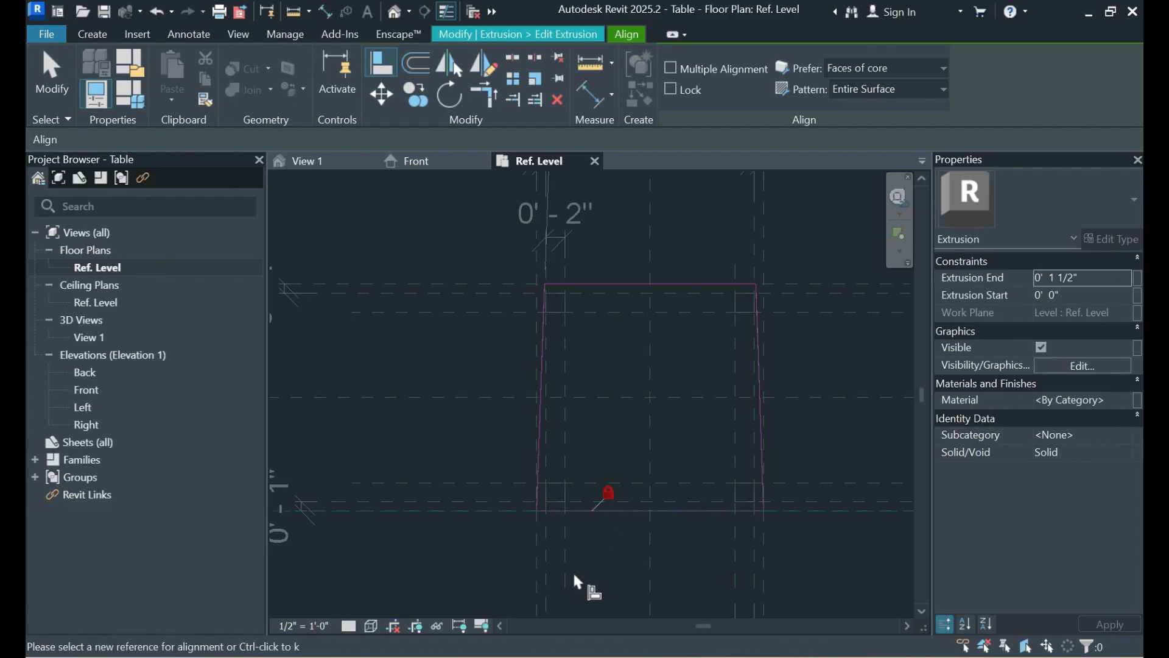
scroll(764, 279, up, 2)
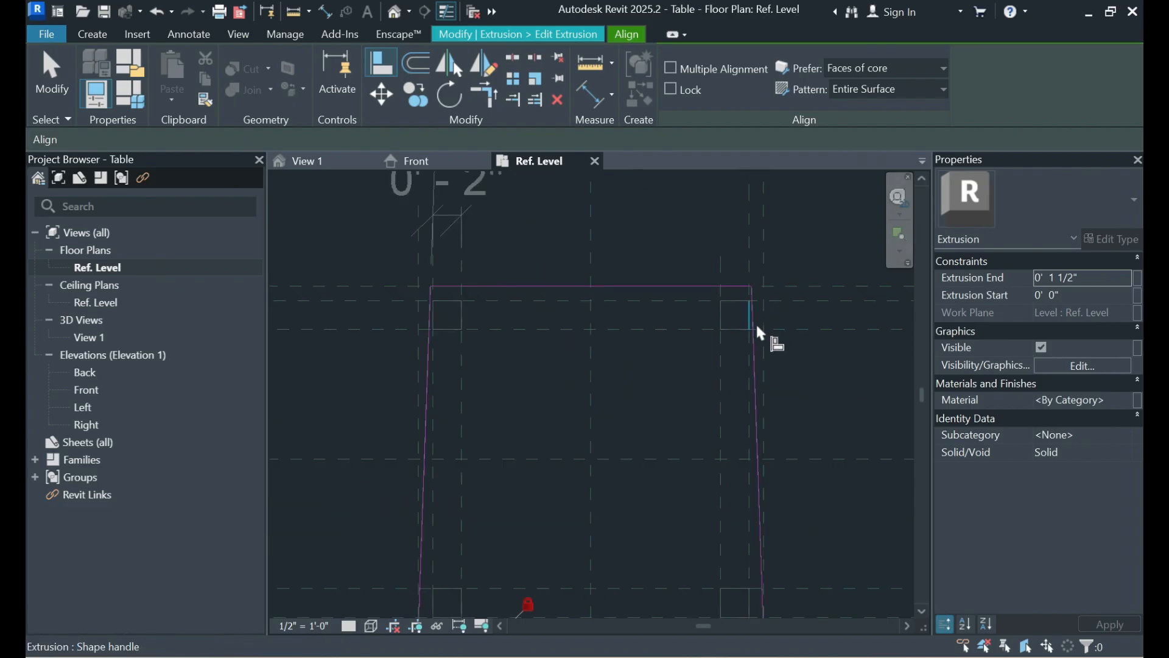
click(756, 346)
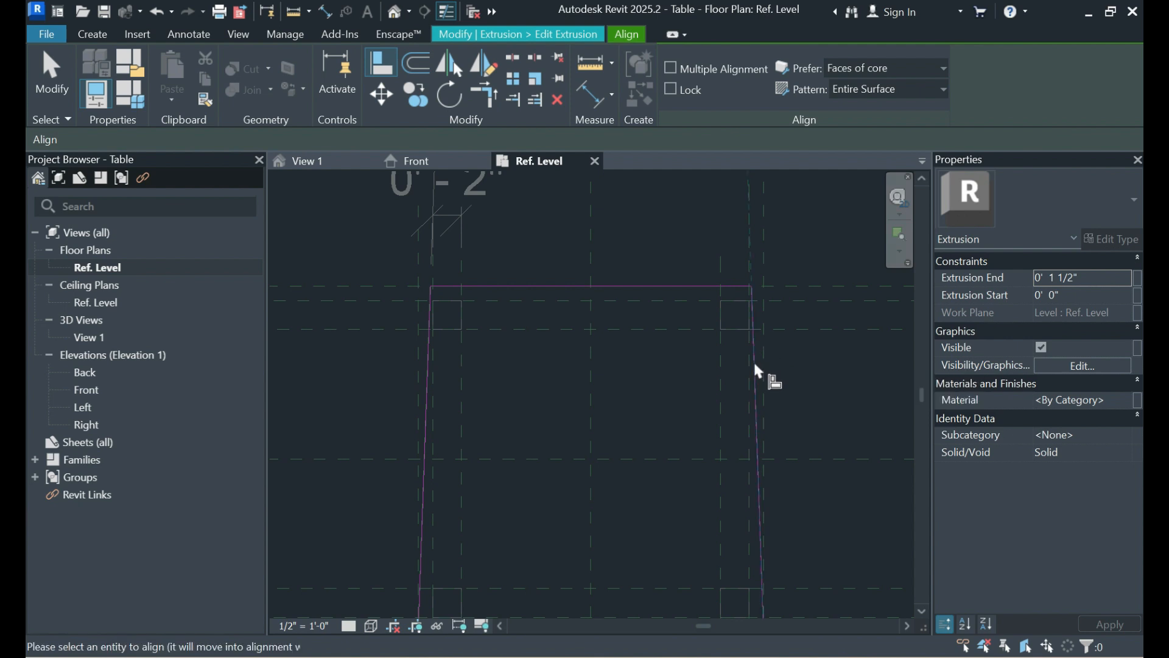
scroll(754, 360, down, 2)
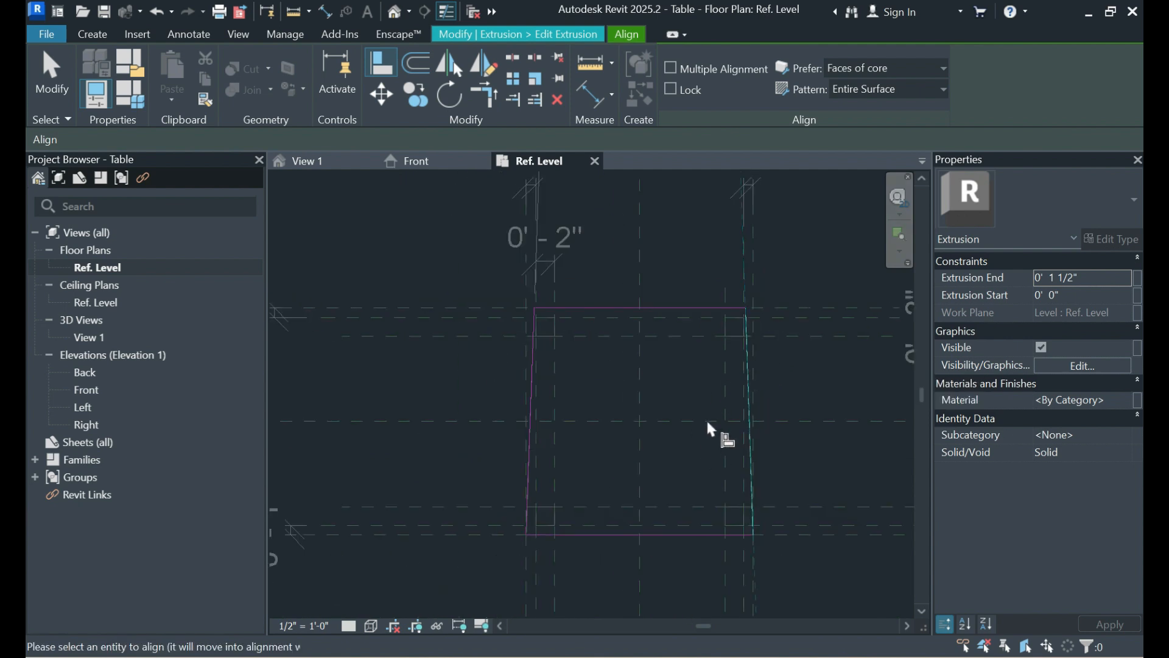
key(Escape)
scroll(673, 365, down, 1)
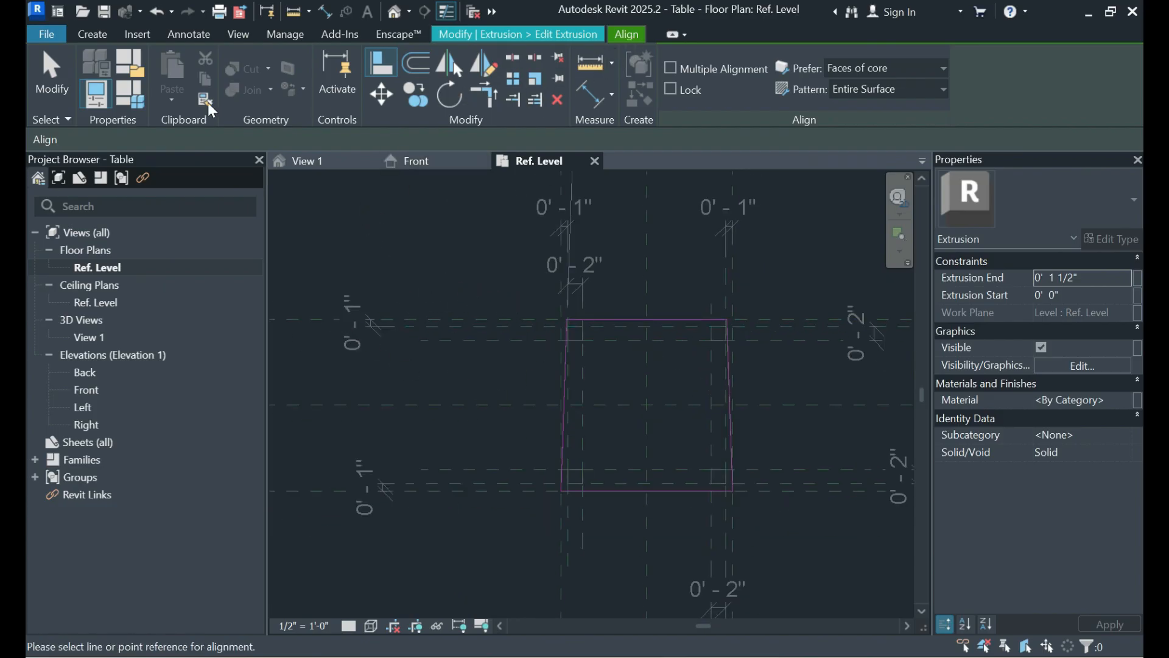
- Finish editing the tabletop extrusion's sketch and examine the tapered tabletop in 3D View 1, including from directly above
click(49, 76)
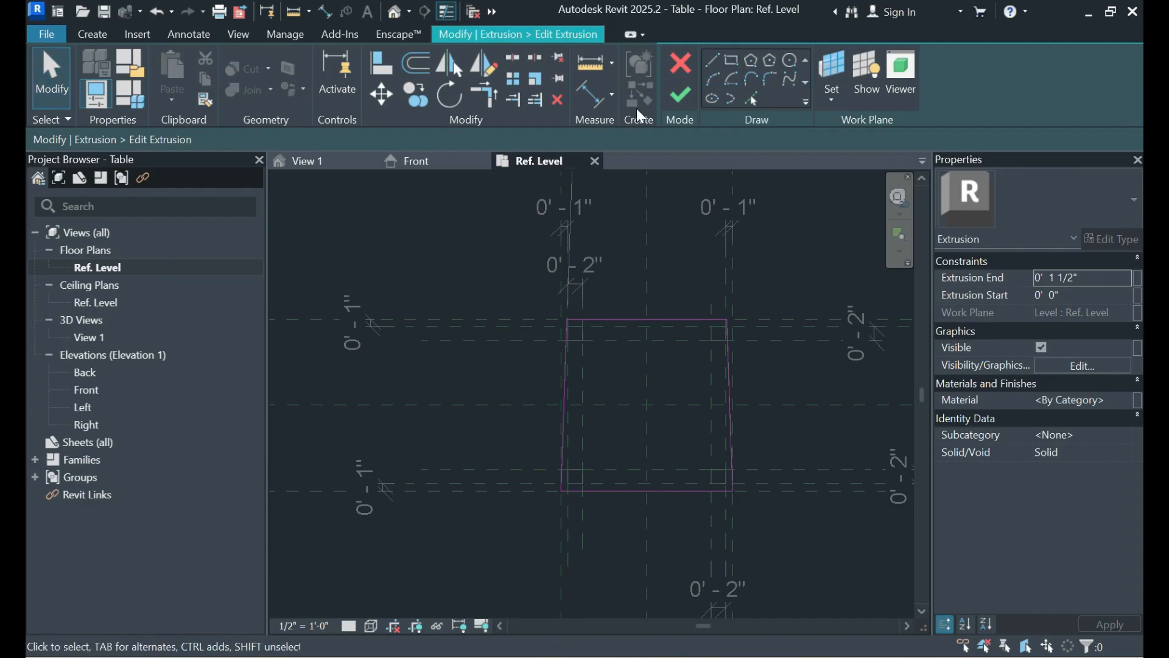
click(683, 99)
click(317, 161)
click(596, 456)
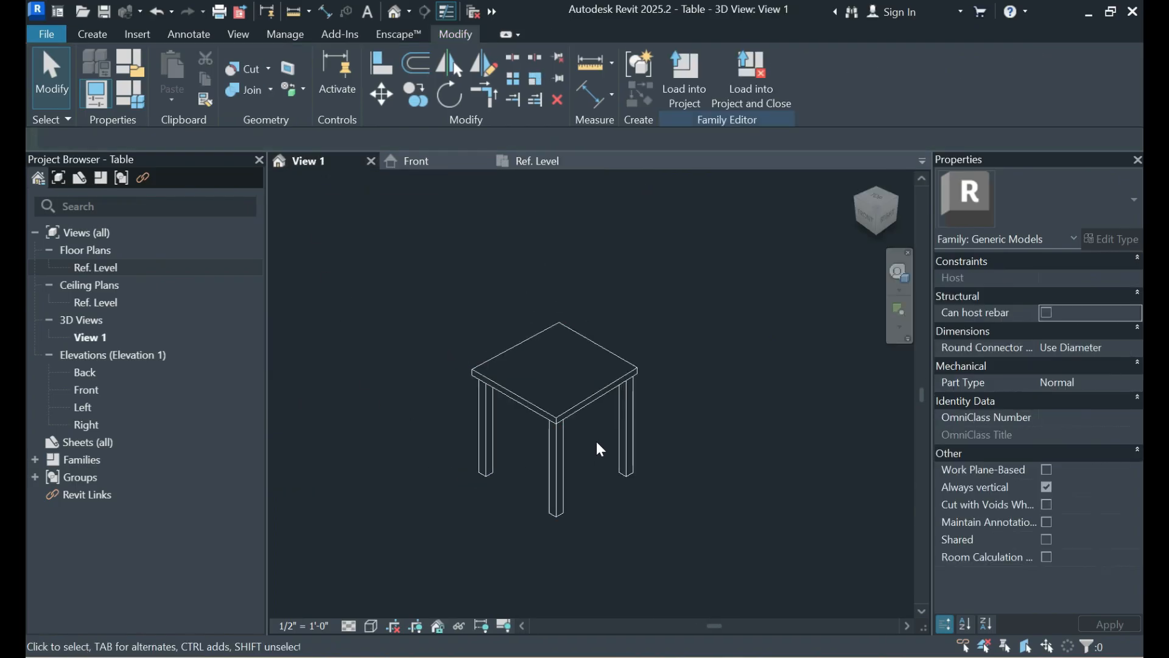
shift+middle_drag(630, 491, 801, 496)
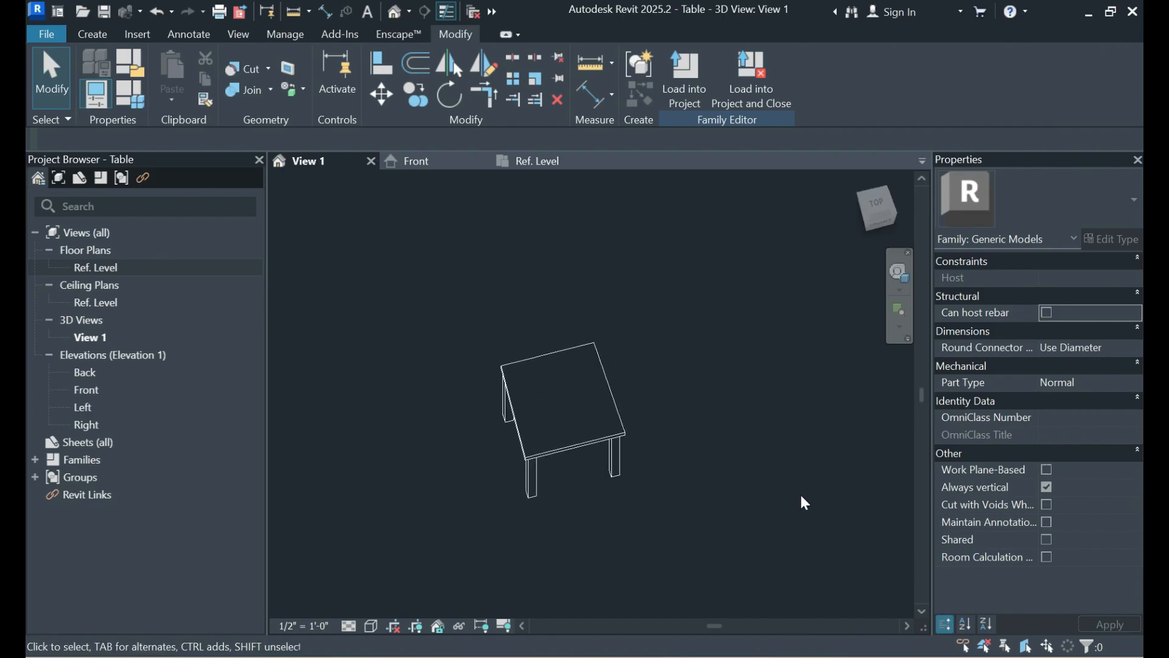
click(876, 217)
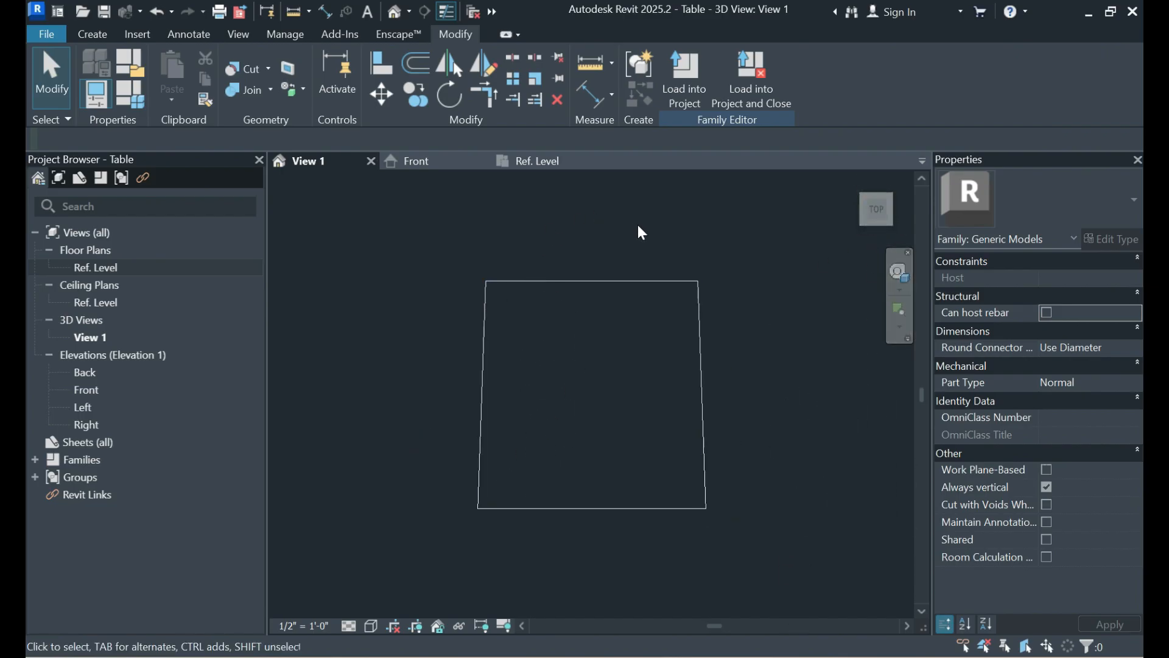
scroll(638, 225, up, 2)
scroll(608, 230, down, 2)
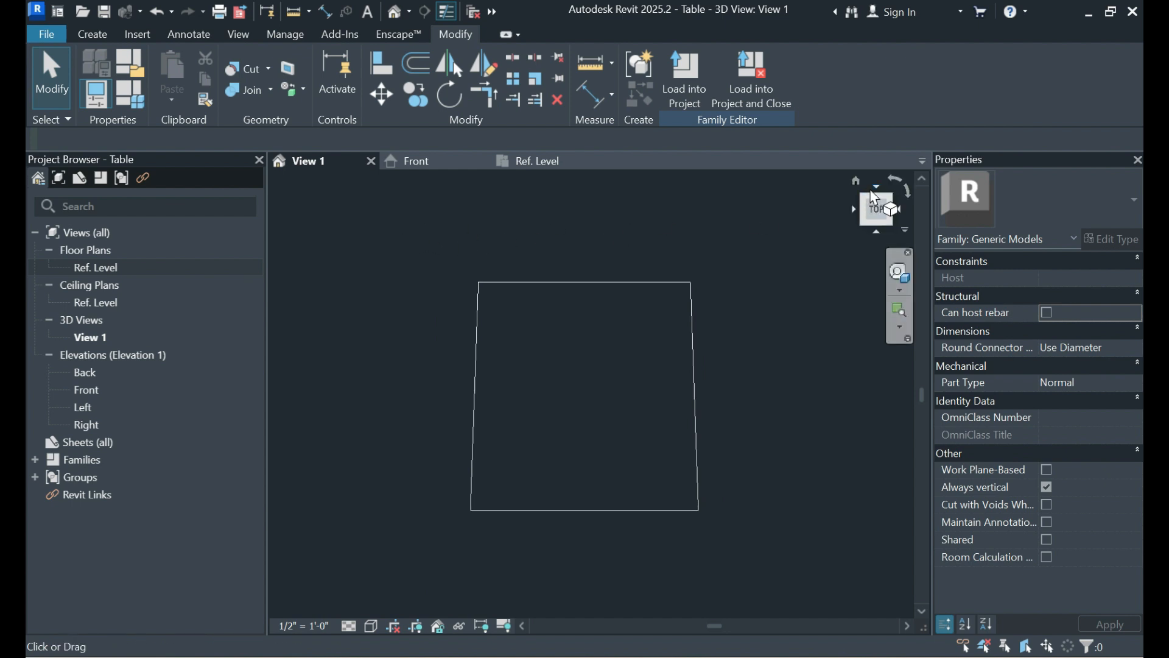
click(859, 187)
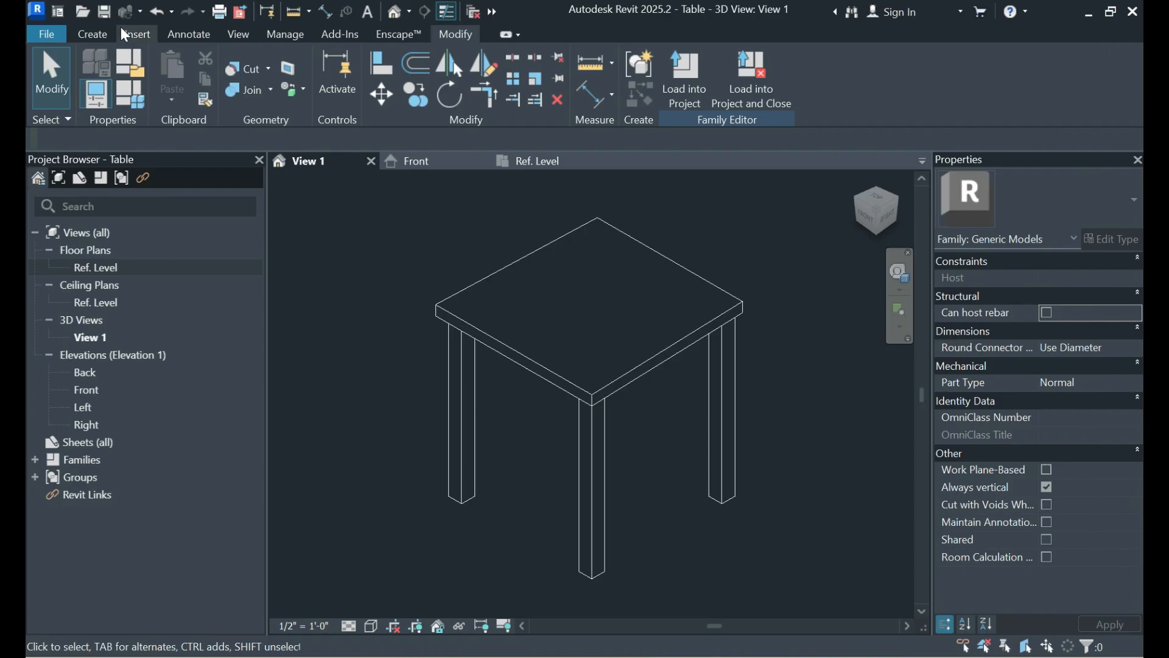
- Start a new extrusion and pick the tabletop's right side face as its work plane
click(89, 32)
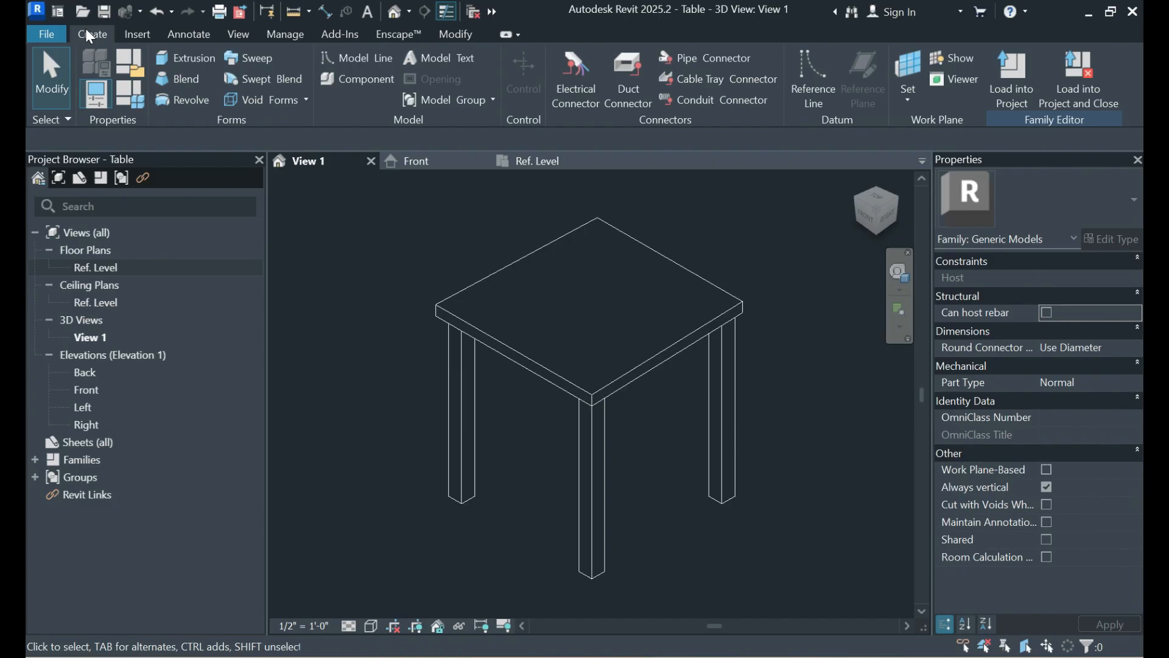
click(184, 60)
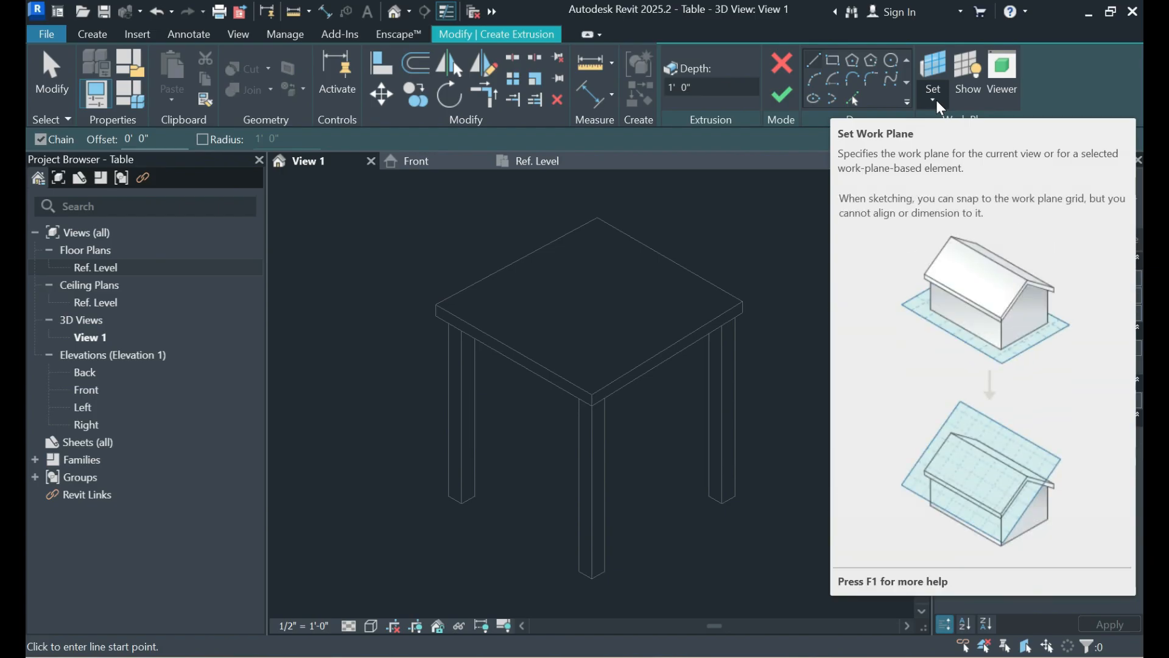
click(937, 103)
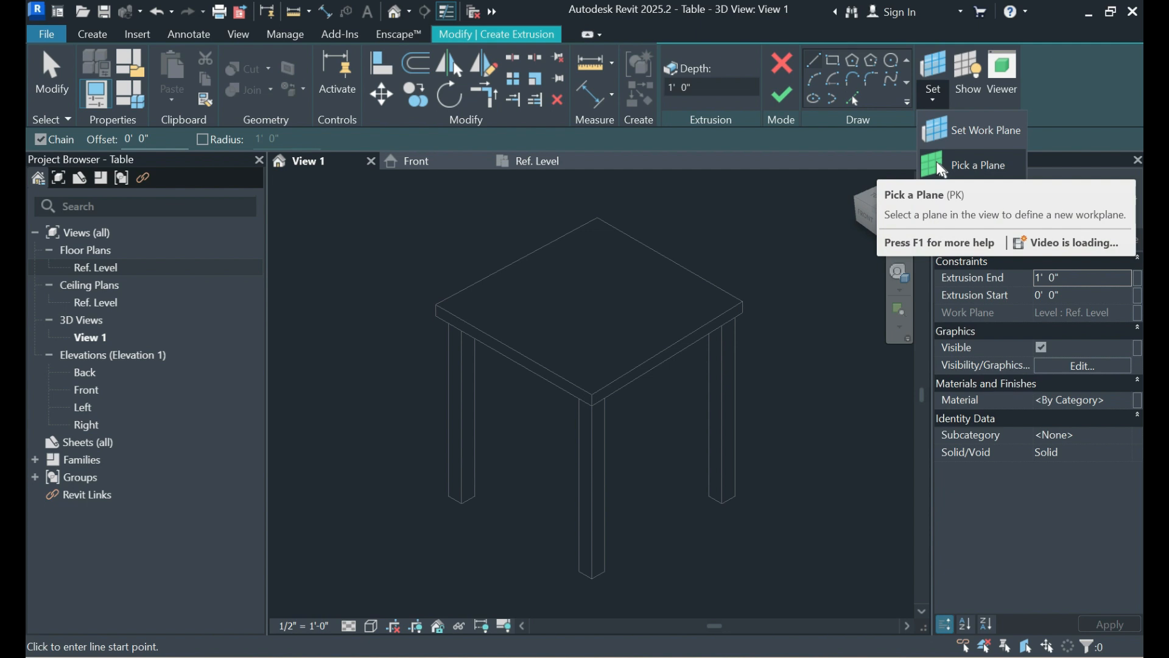
click(942, 168)
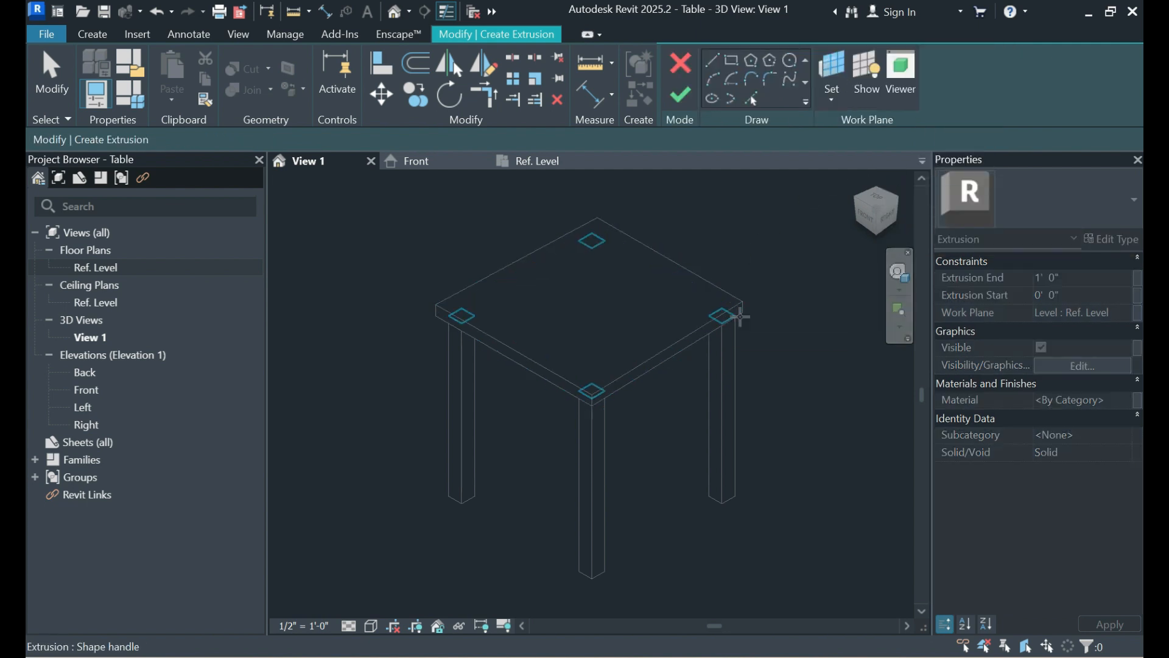
scroll(737, 314, up, 5)
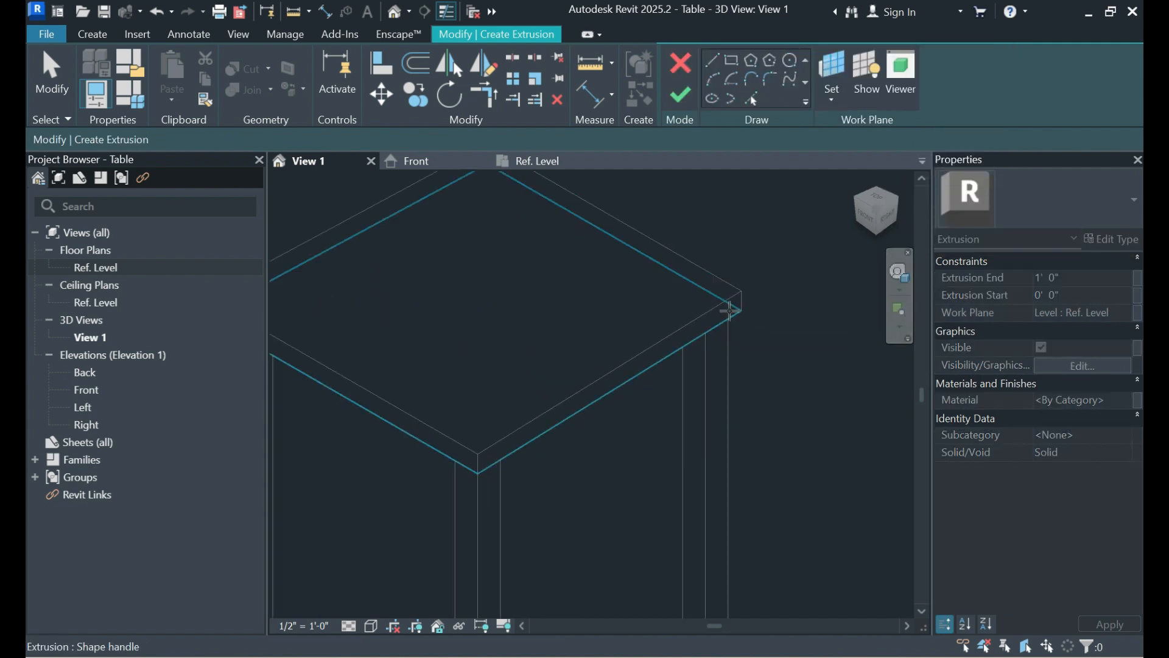
scroll(730, 311, up, 3)
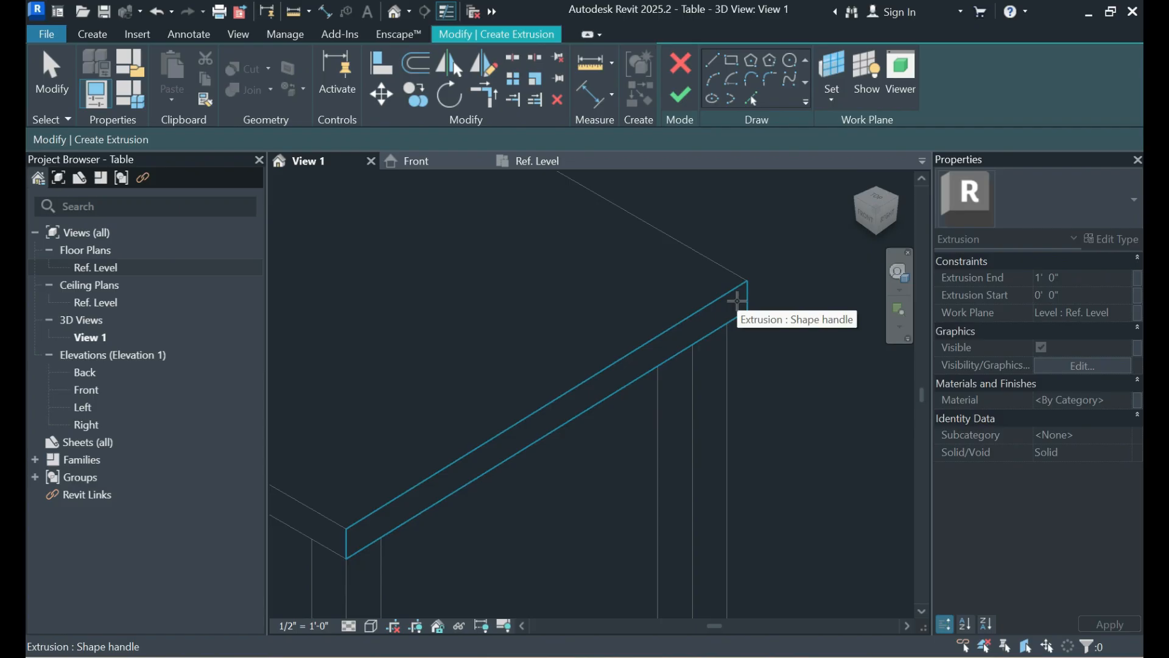
click(737, 300)
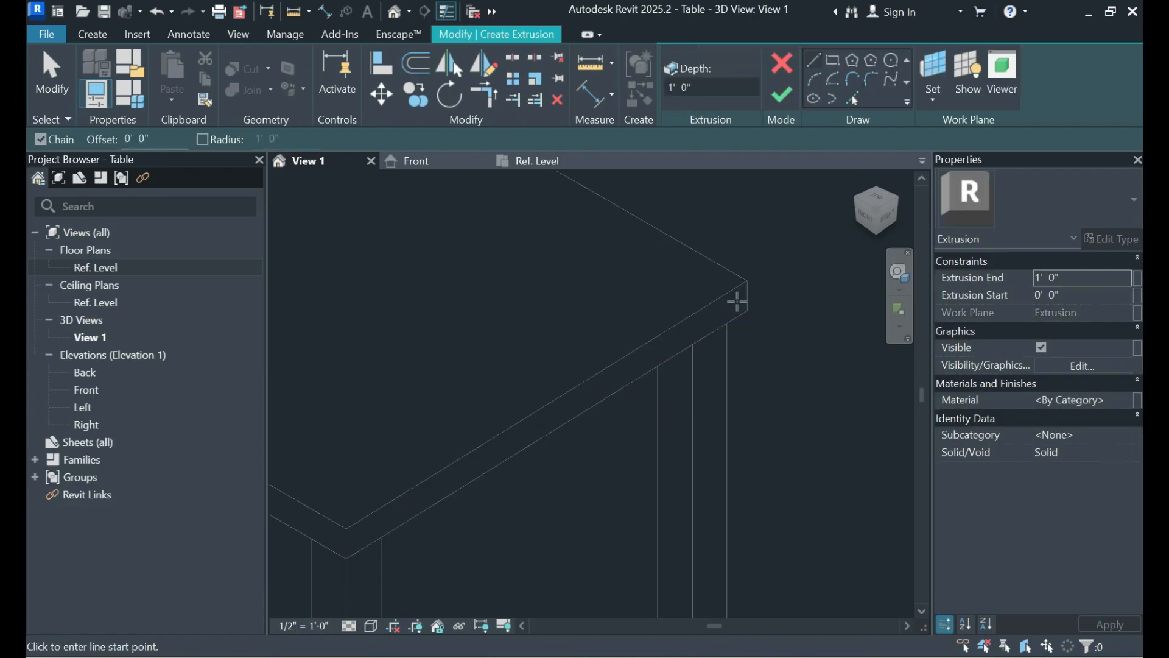
scroll(661, 381, down, 3)
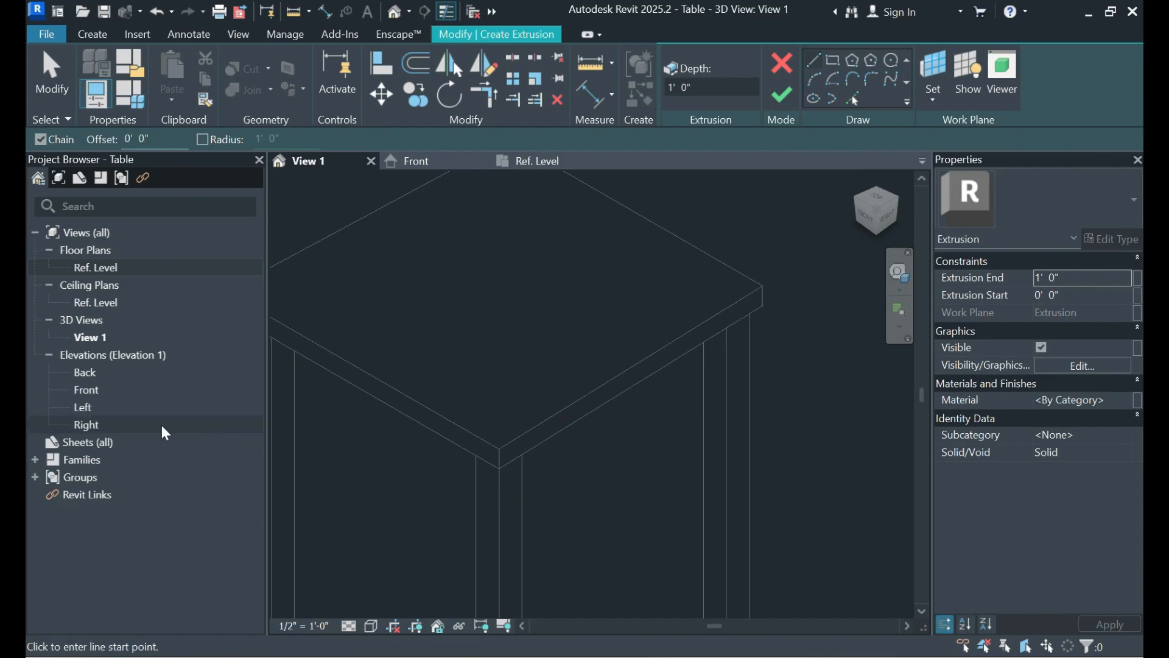
- In the Right elevation, sketch a three-point arc rising outward from the right-hand leg's inner top corner, chord about 3' at 75°, radius about 5'-7"
double_click(86, 424)
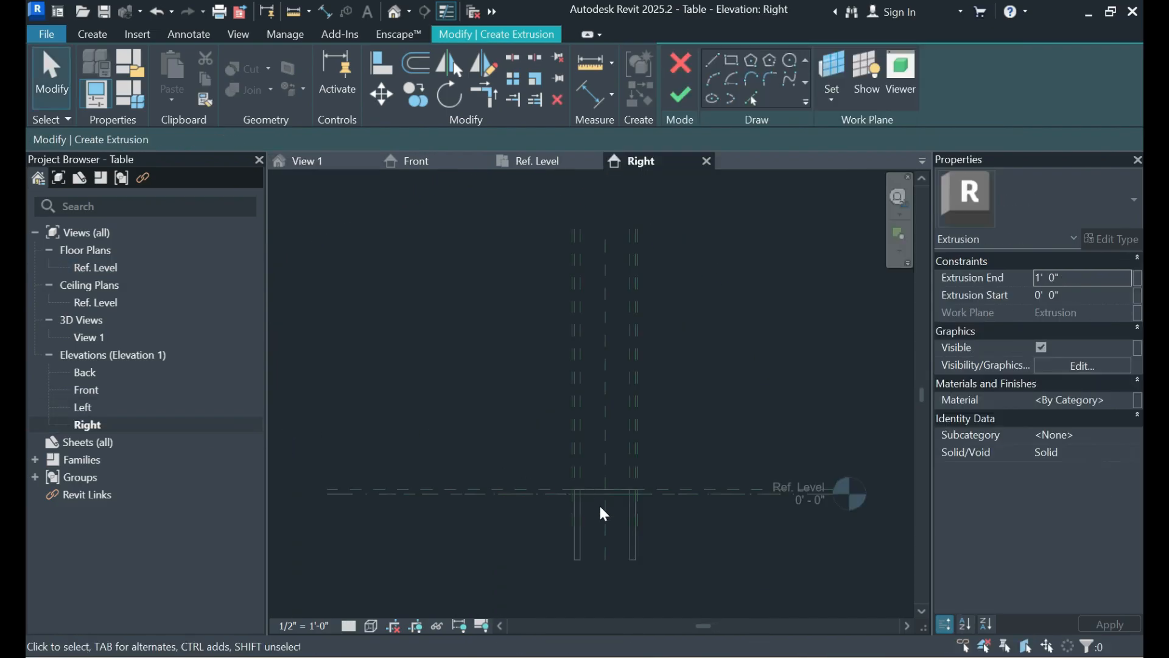
scroll(623, 521, up, 3)
scroll(659, 469, up, 3)
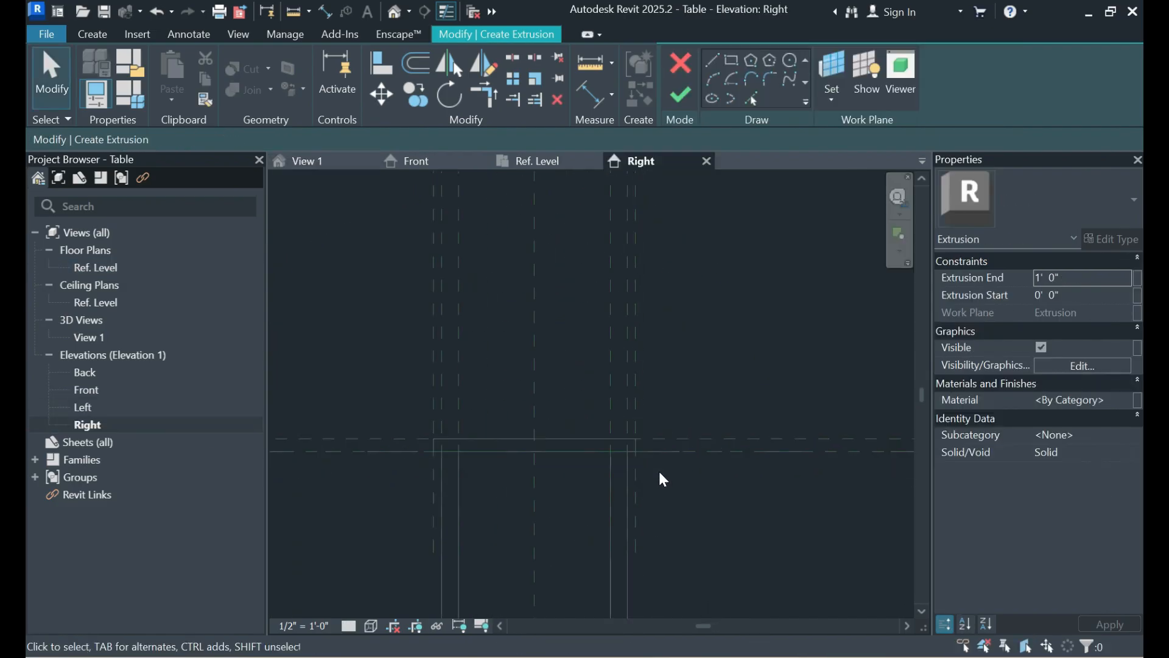
scroll(644, 465, up, 2)
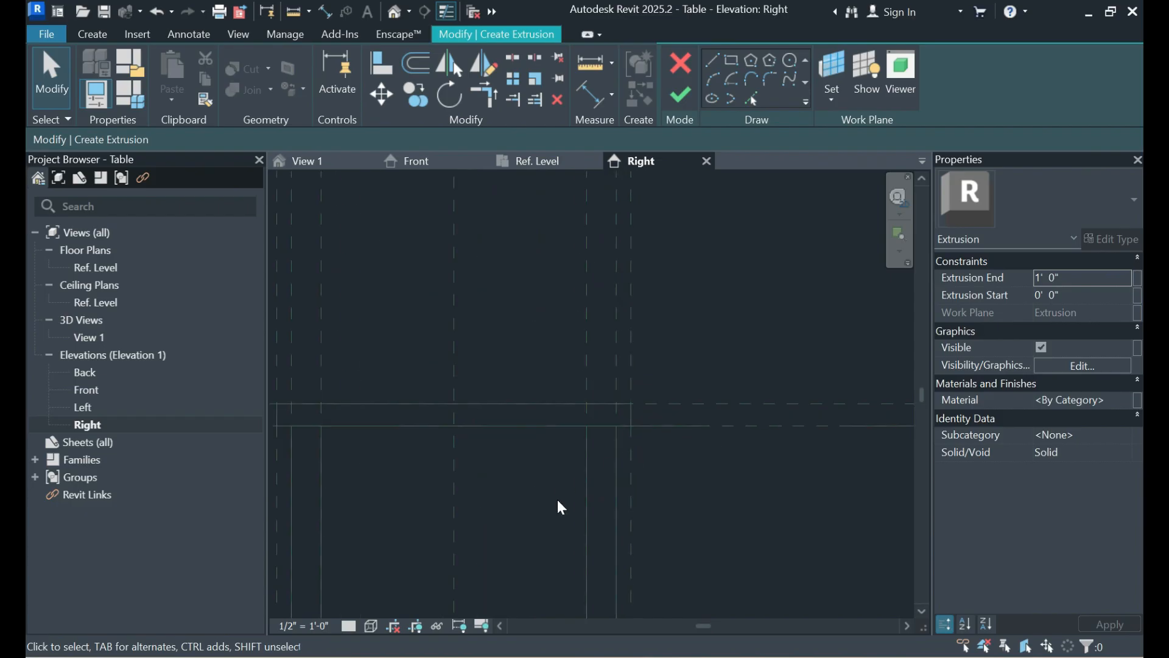
click(714, 85)
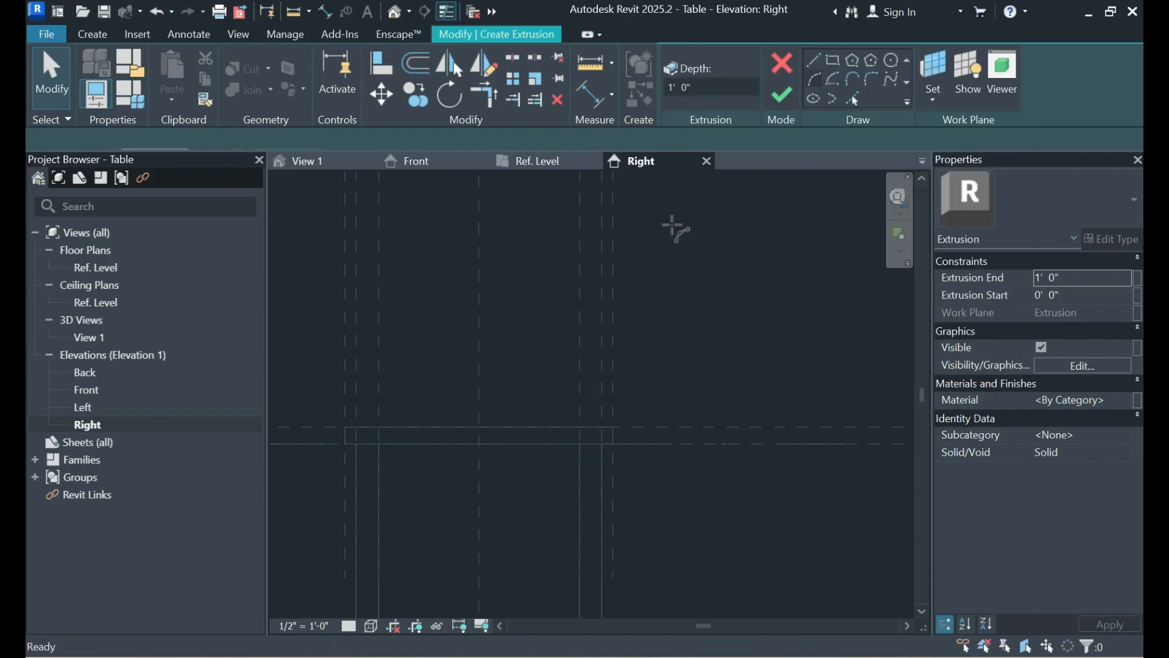
scroll(640, 430, up, 3)
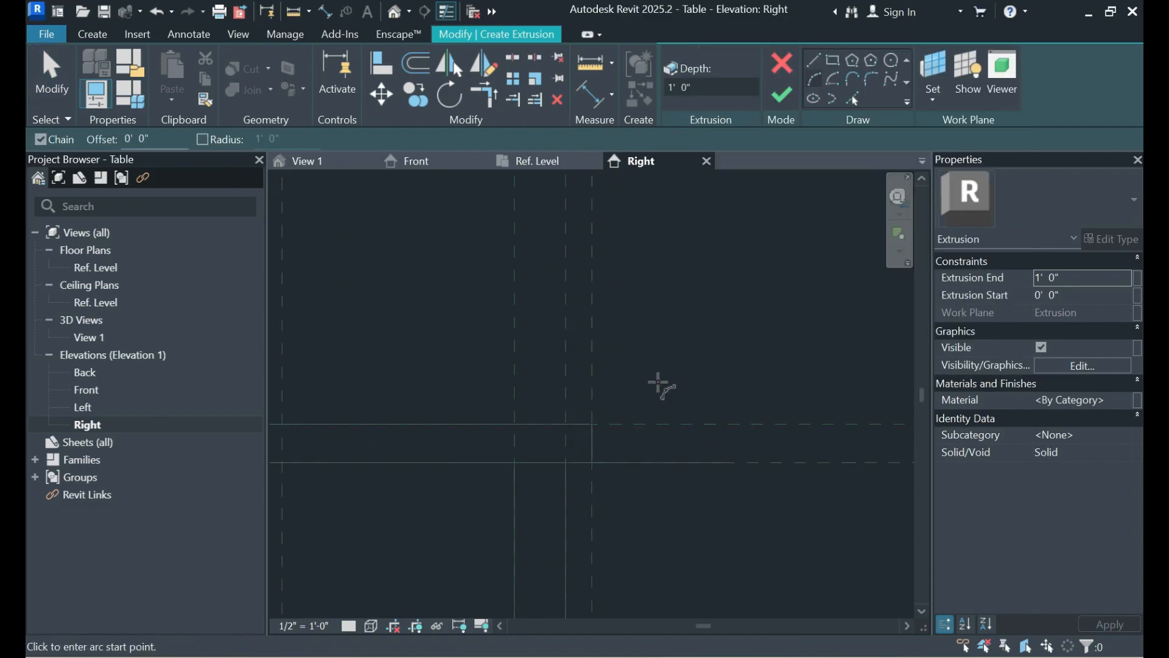
click(514, 462)
scroll(504, 520, down, 2)
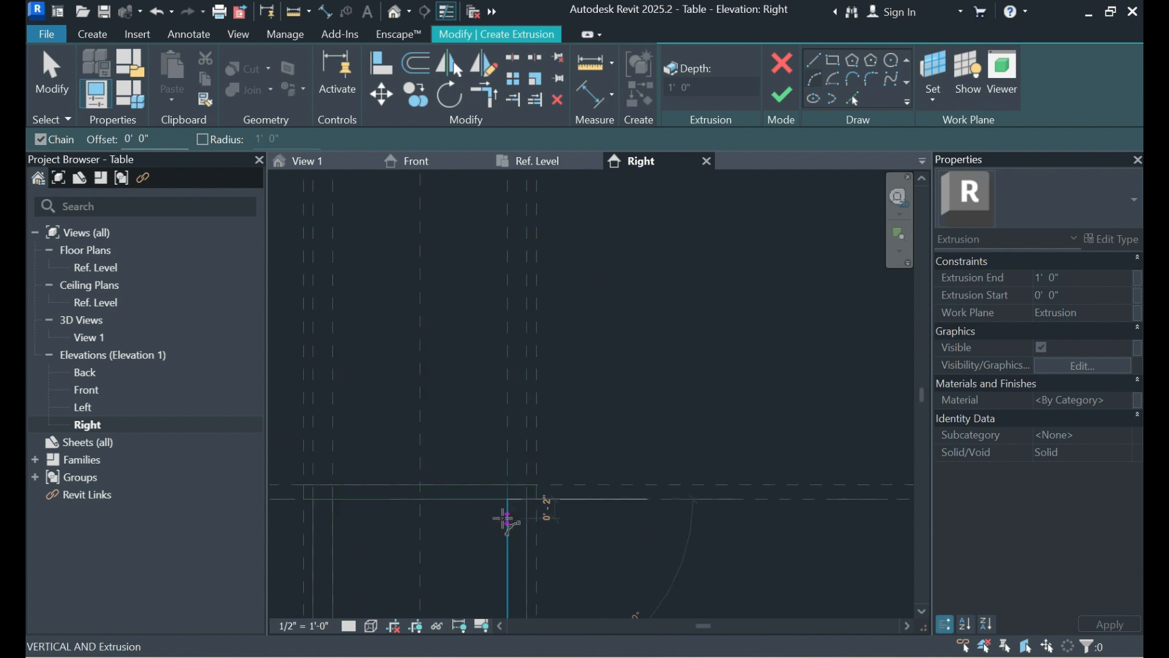
scroll(504, 521, down, 2)
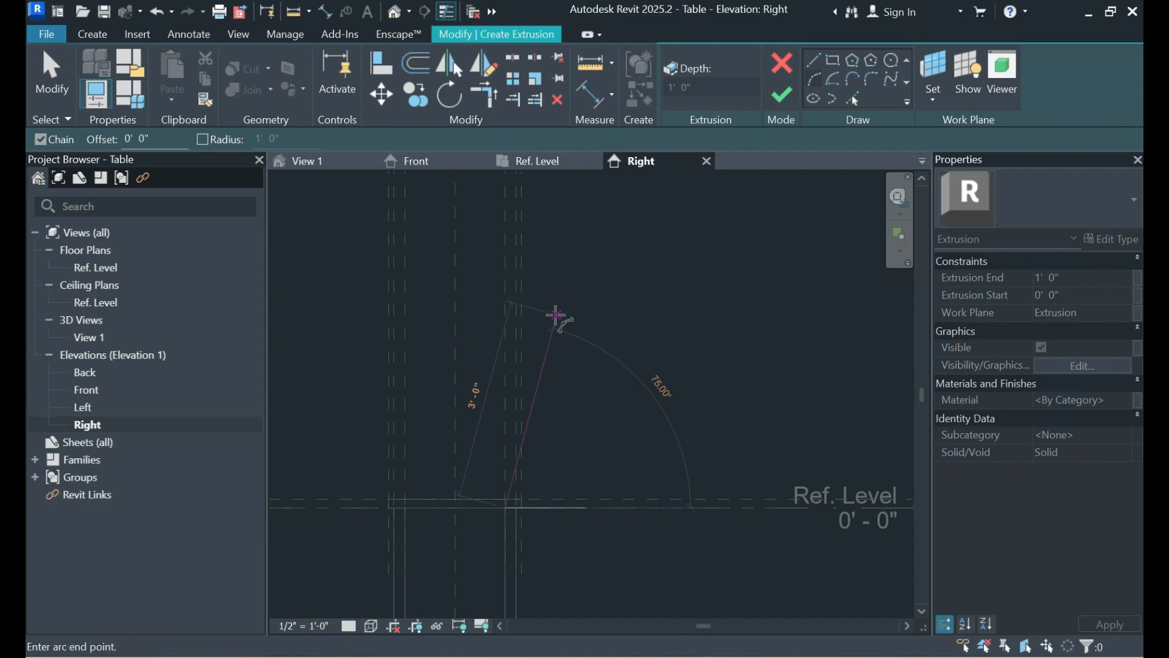
click(555, 315)
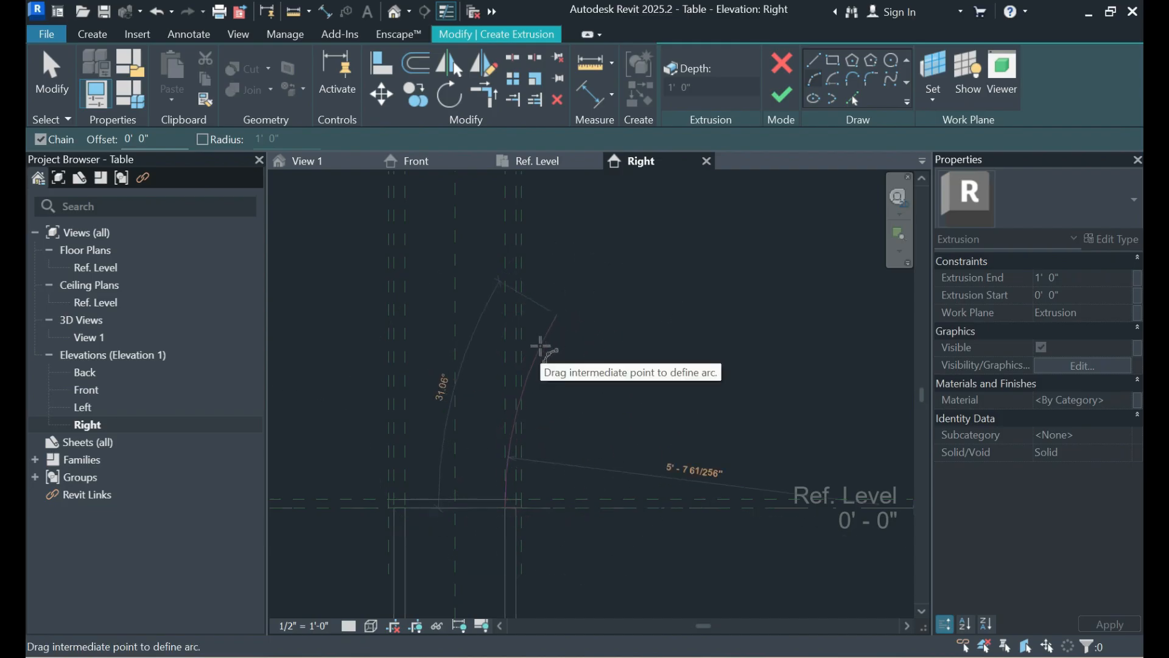
click(540, 346)
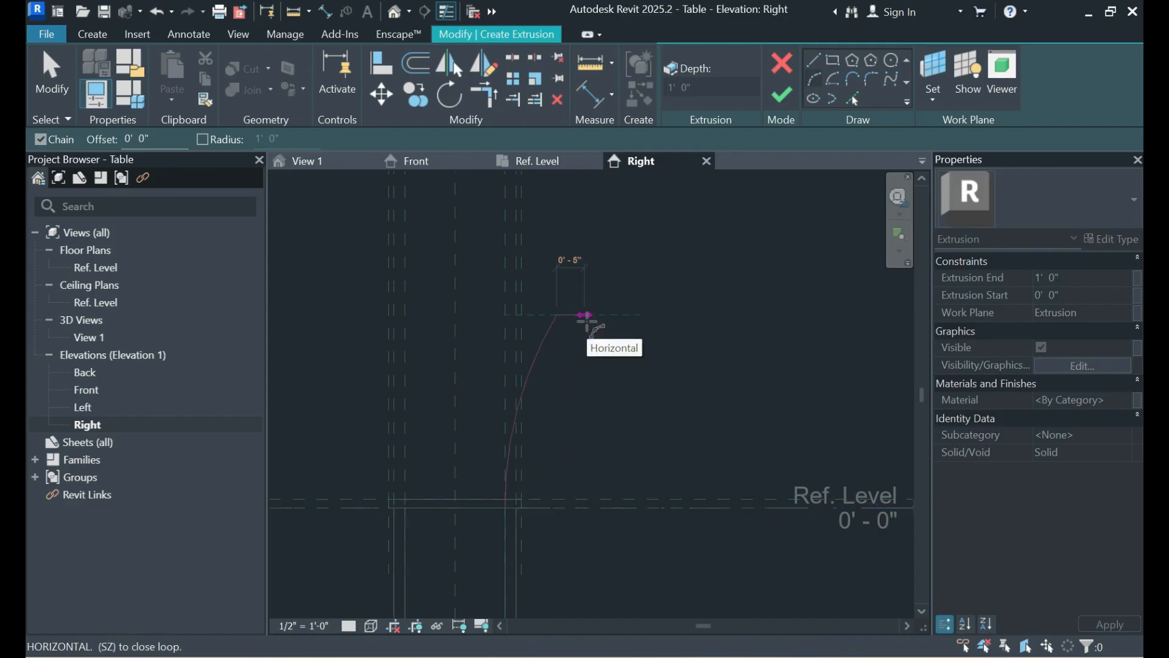
key(Escape)
scroll(539, 524, up, 2)
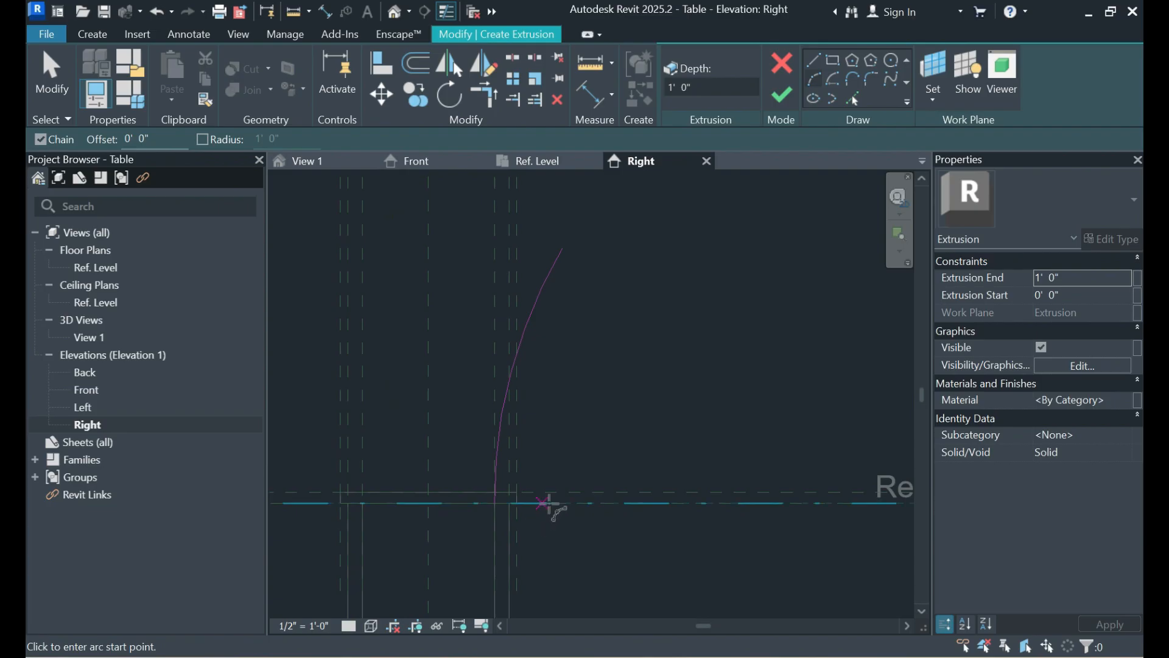
key(Escape)
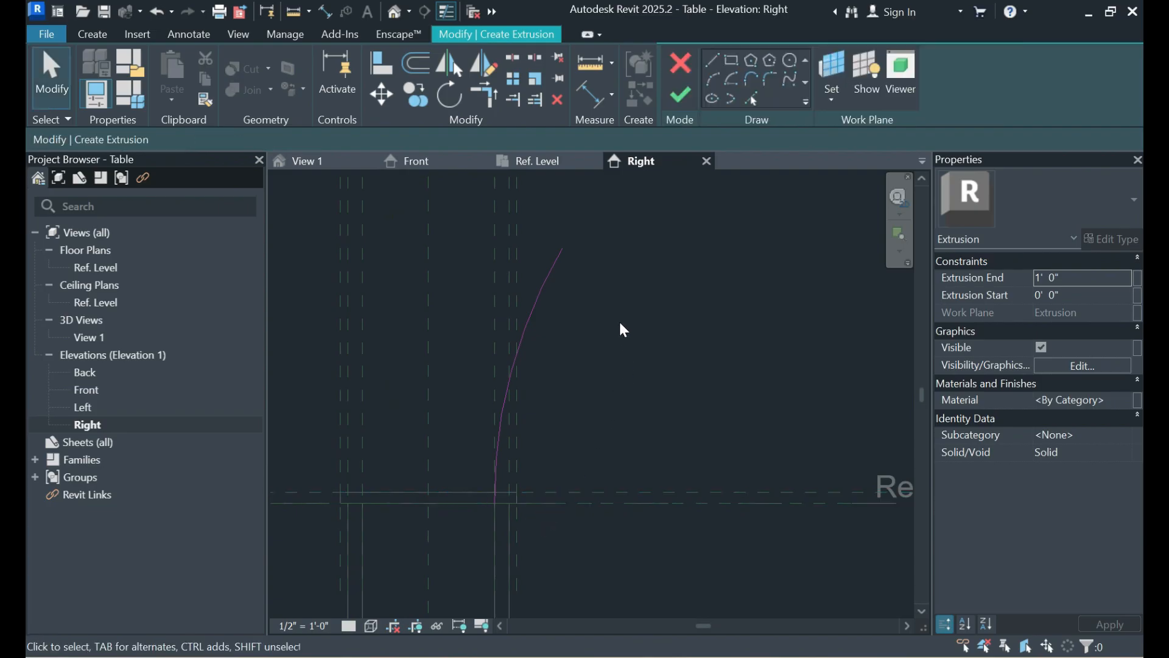
- Offset a copy of the arc 2" outward so it starts at the leg's outer edge
click(411, 63)
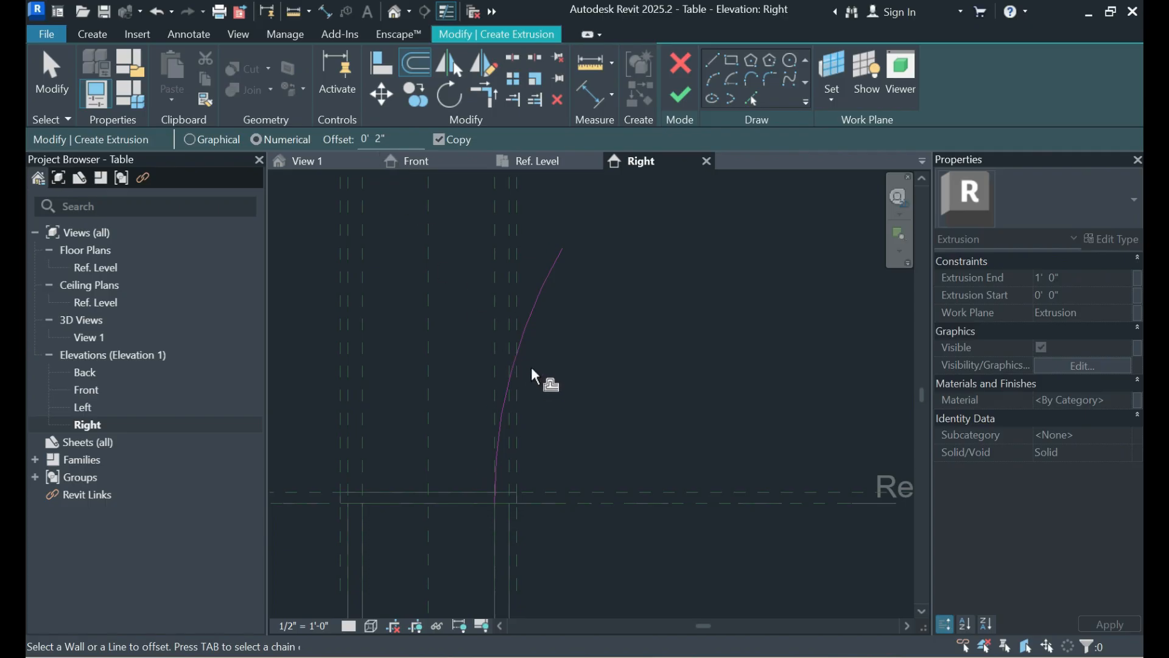
click(527, 346)
scroll(548, 488, up, 5)
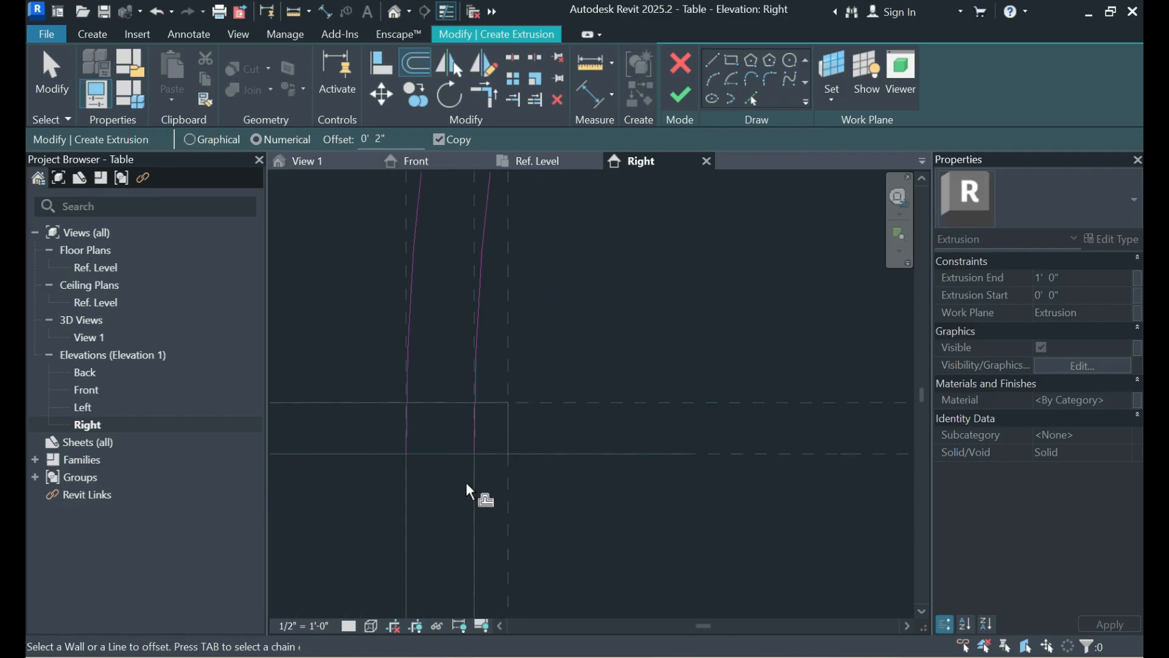
scroll(526, 541, down, 5)
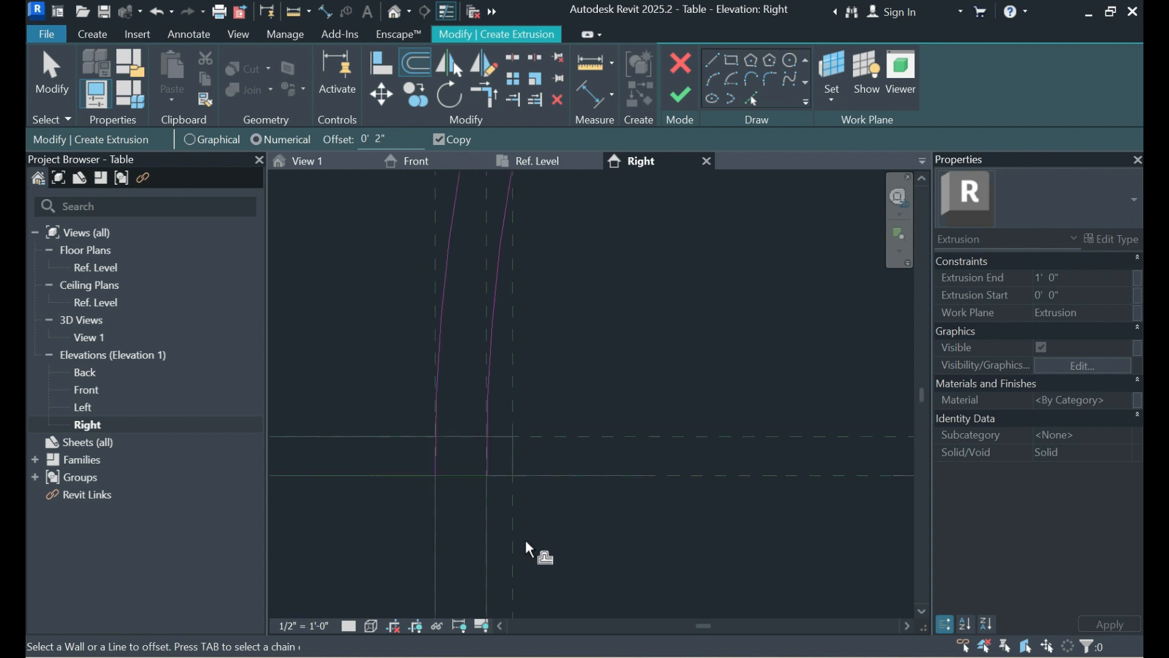
scroll(536, 518, down, 1)
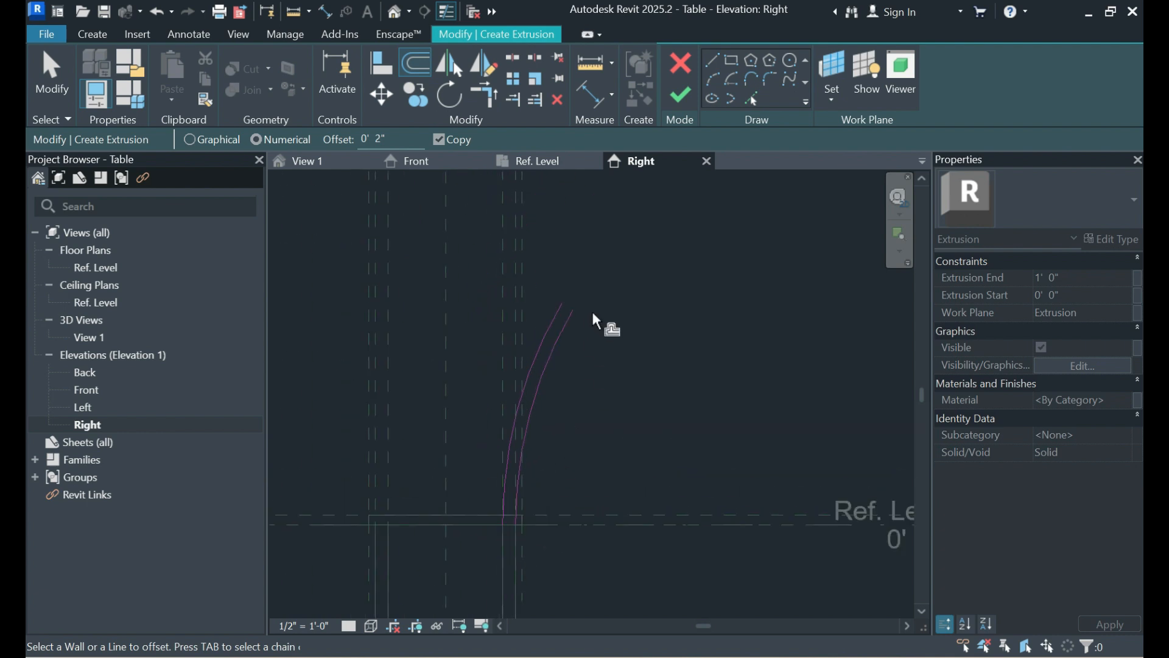
- Sketch a line about 2 1/8" long from the inner arc's upper end, sloping 10° downward past the outer arc's end
click(717, 59)
scroll(533, 298, up, 2)
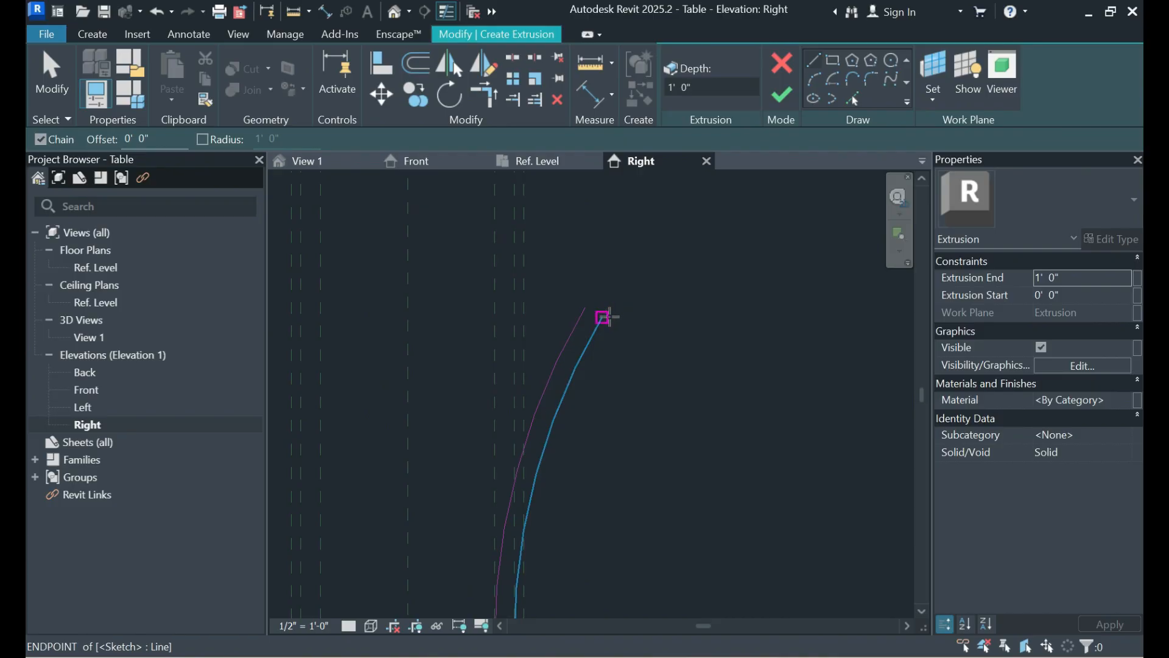
click(584, 308)
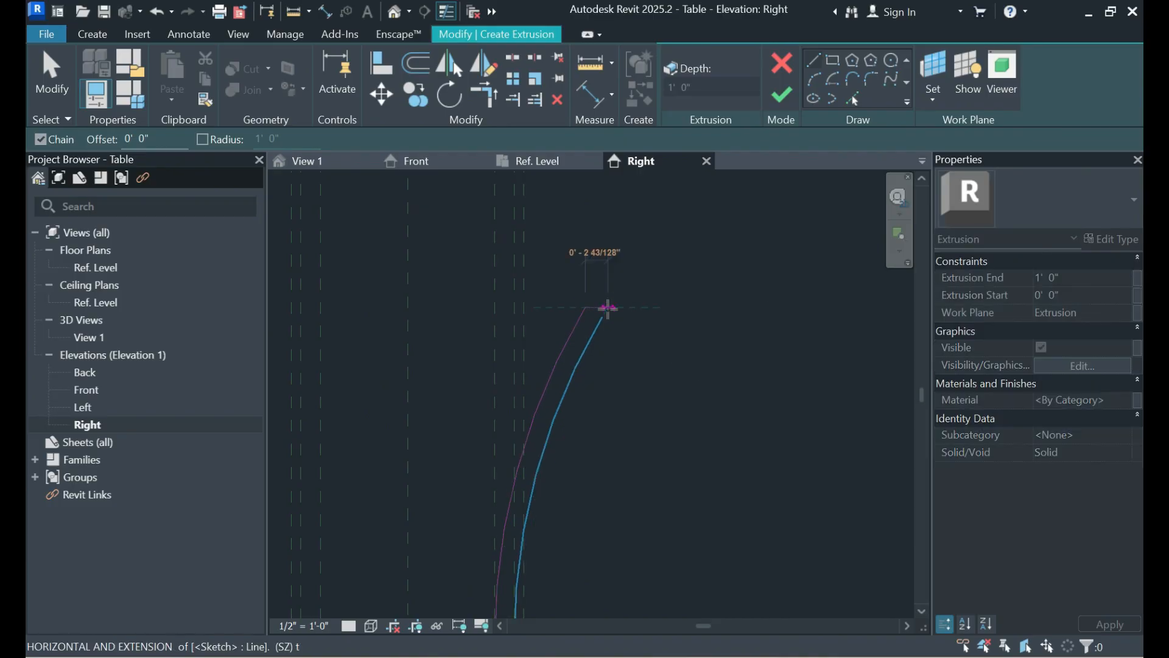
scroll(609, 311, up, 3)
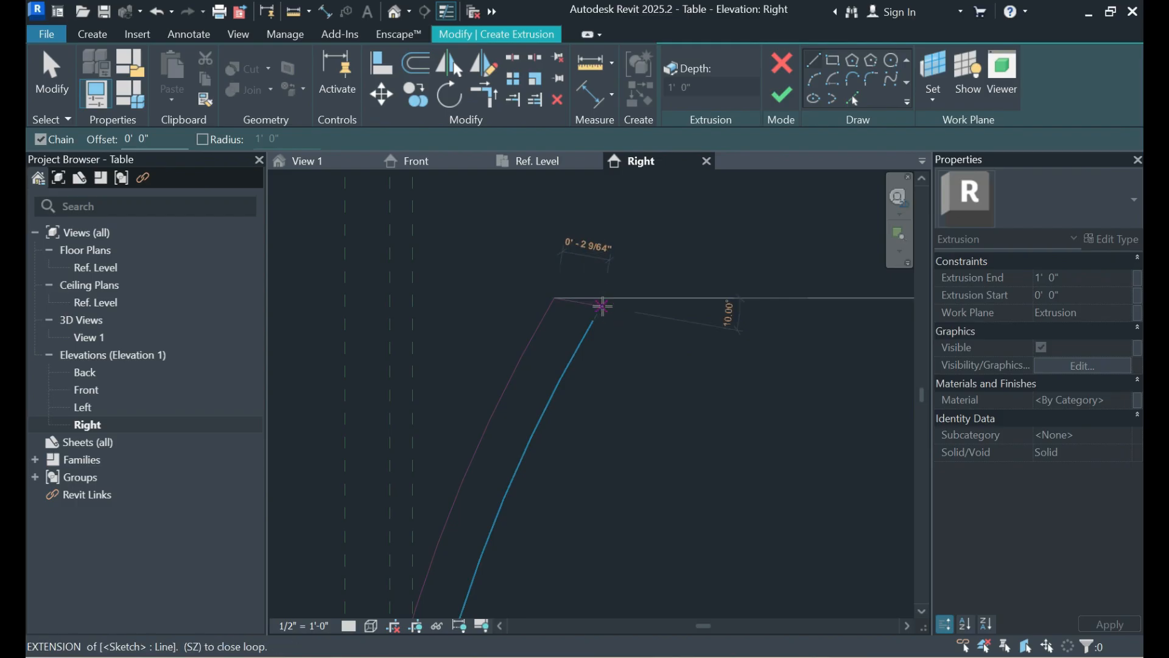
click(603, 306)
key(Escape)
key(Escape)
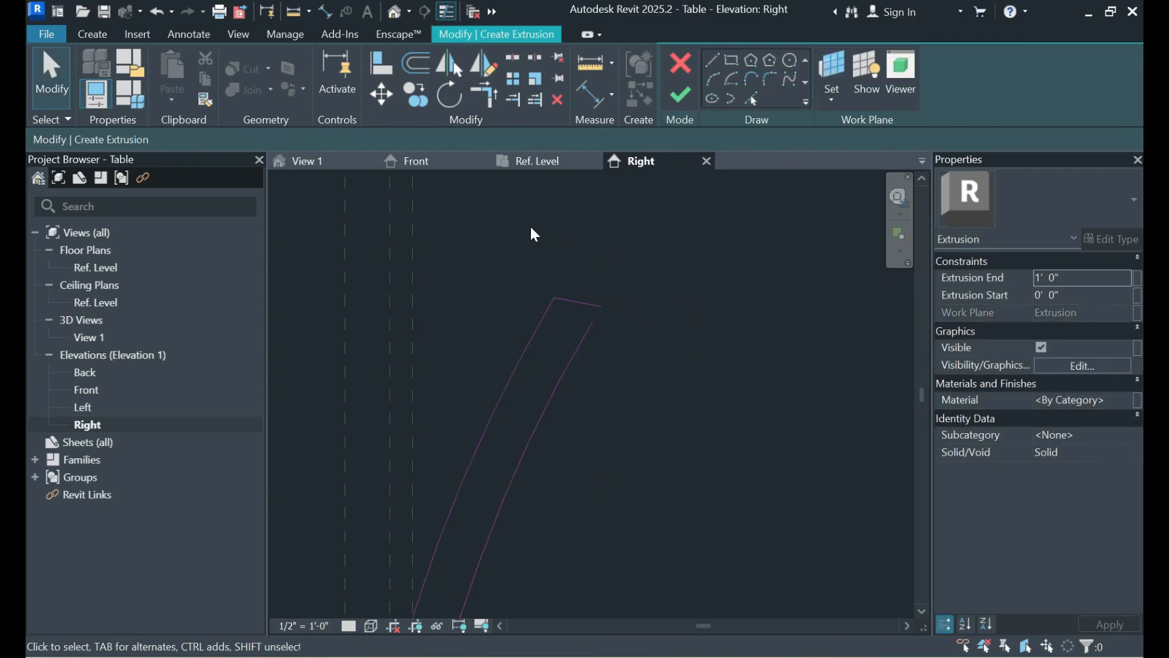
- Trim the short upper line and the outer arc into a clean corner
click(485, 95)
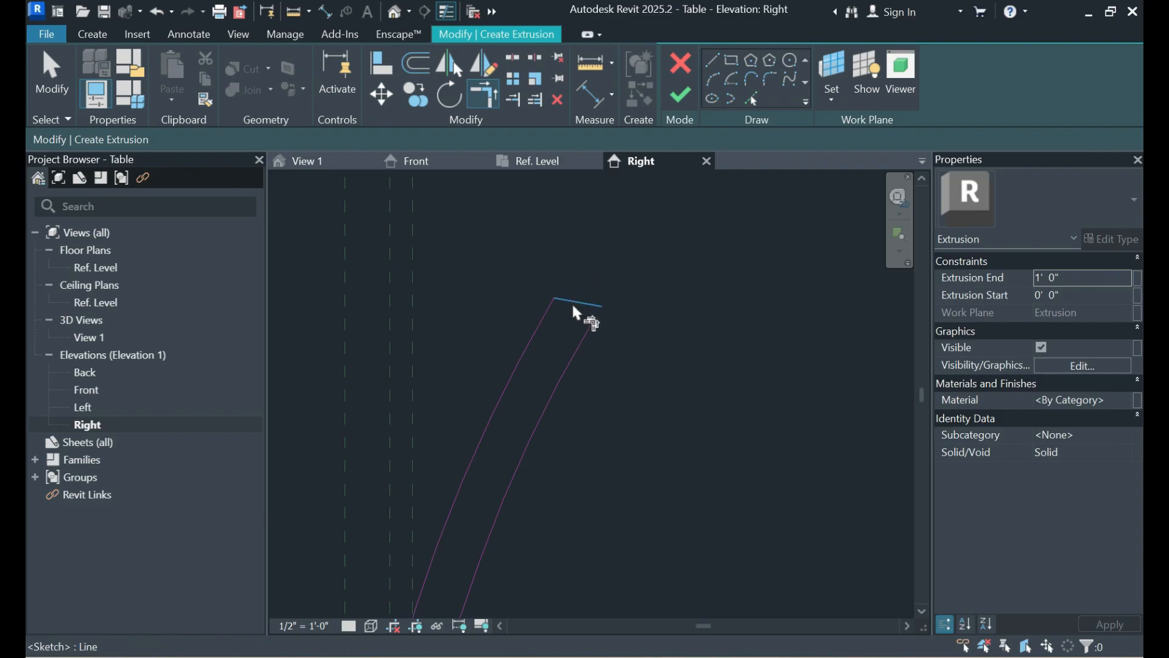
click(573, 307)
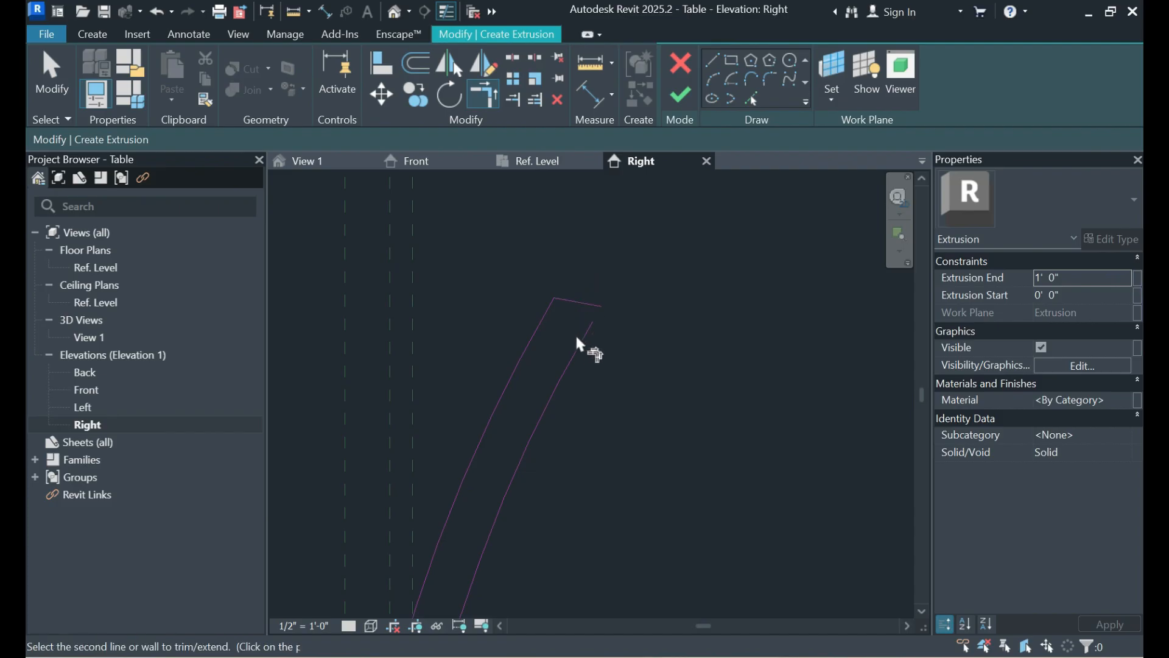
click(586, 328)
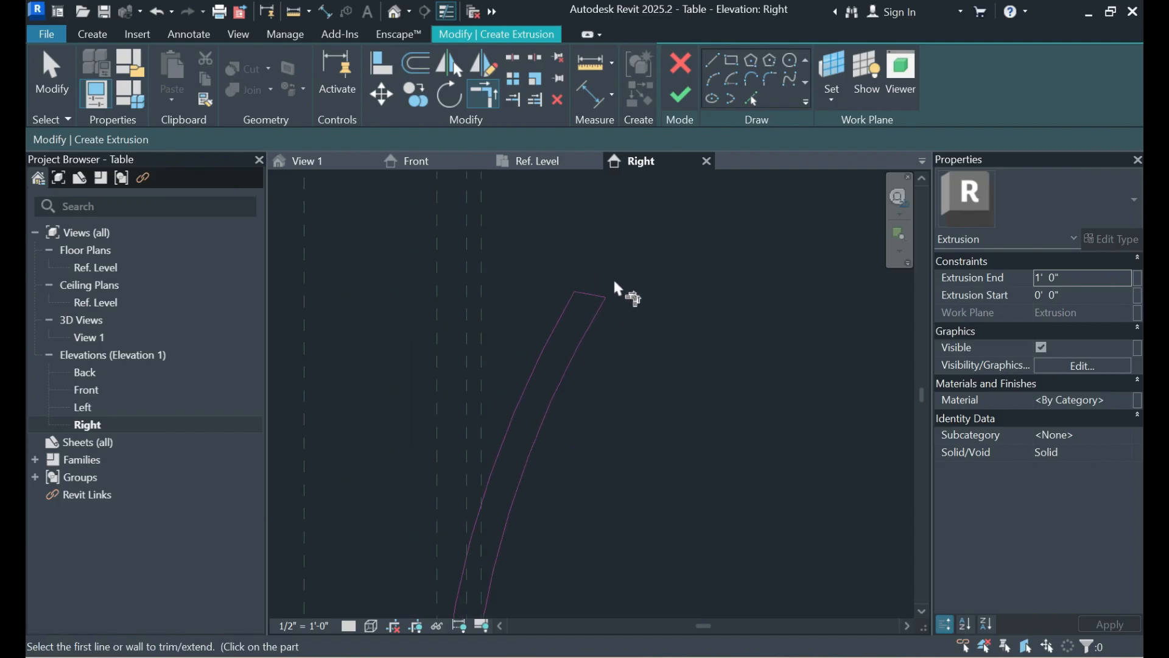
- Close the profile's base with a horizontal line joining the lower ends of both arcs at the tabletop's underside
click(713, 61)
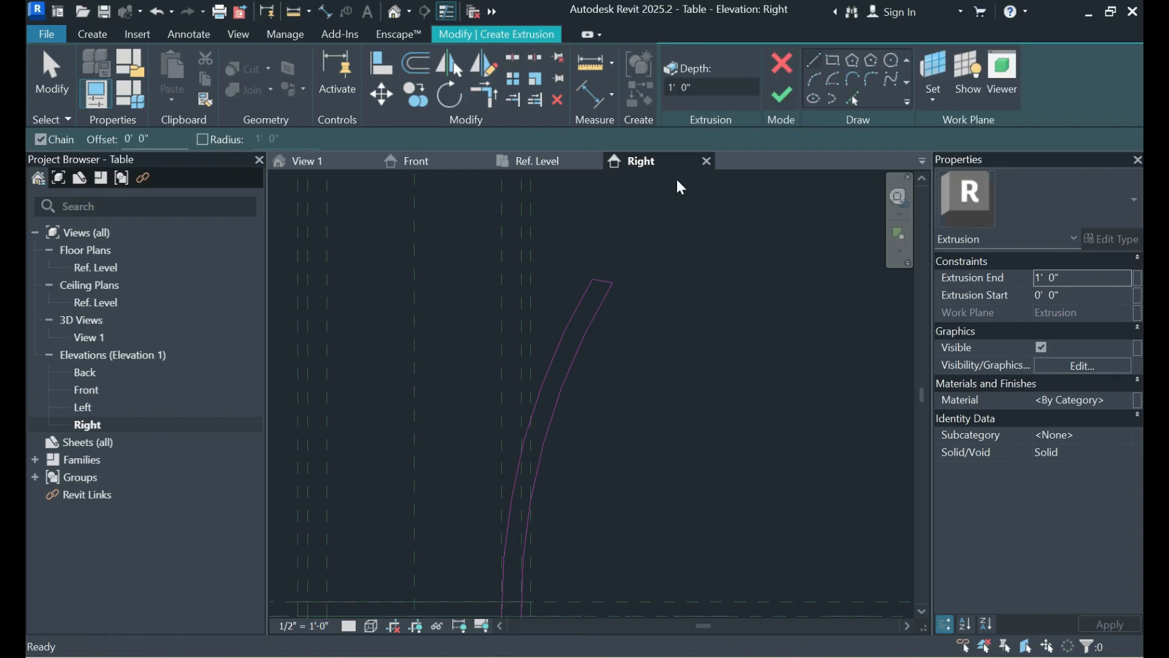
scroll(648, 235, up, 3)
scroll(519, 512, up, 2)
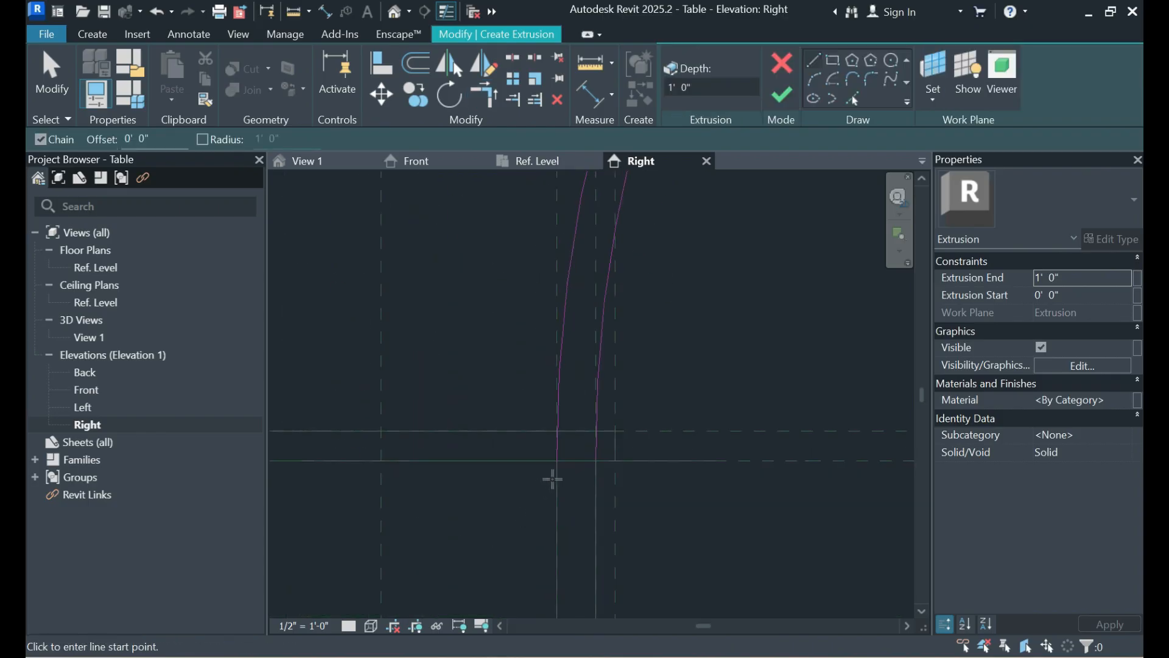
click(556, 461)
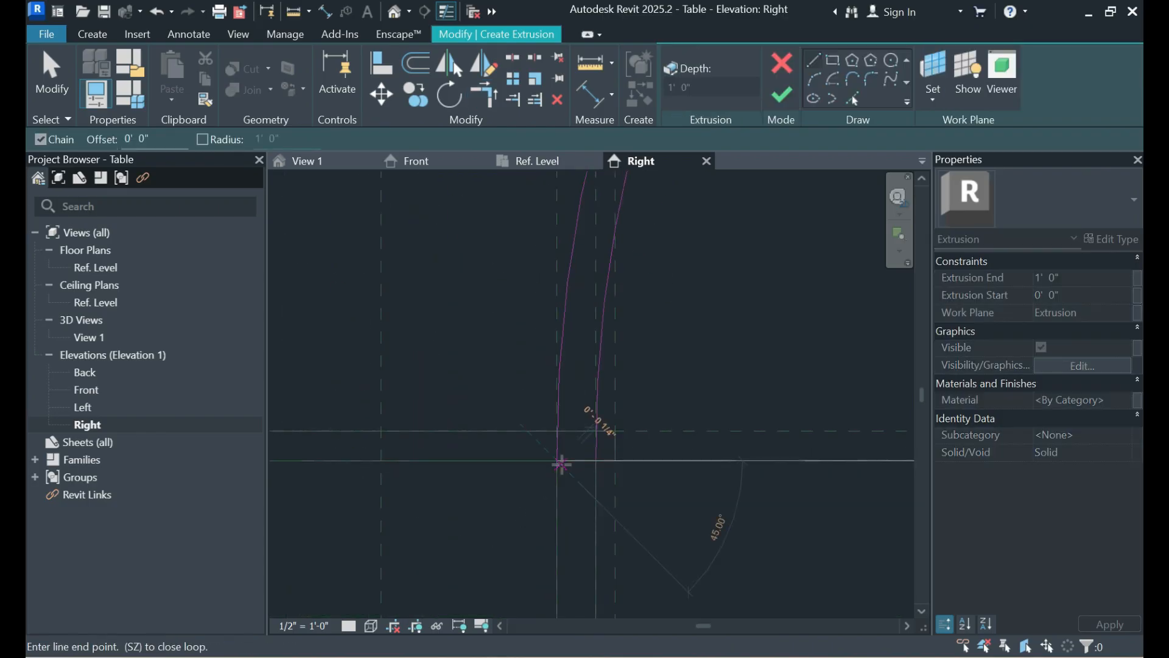
click(596, 461)
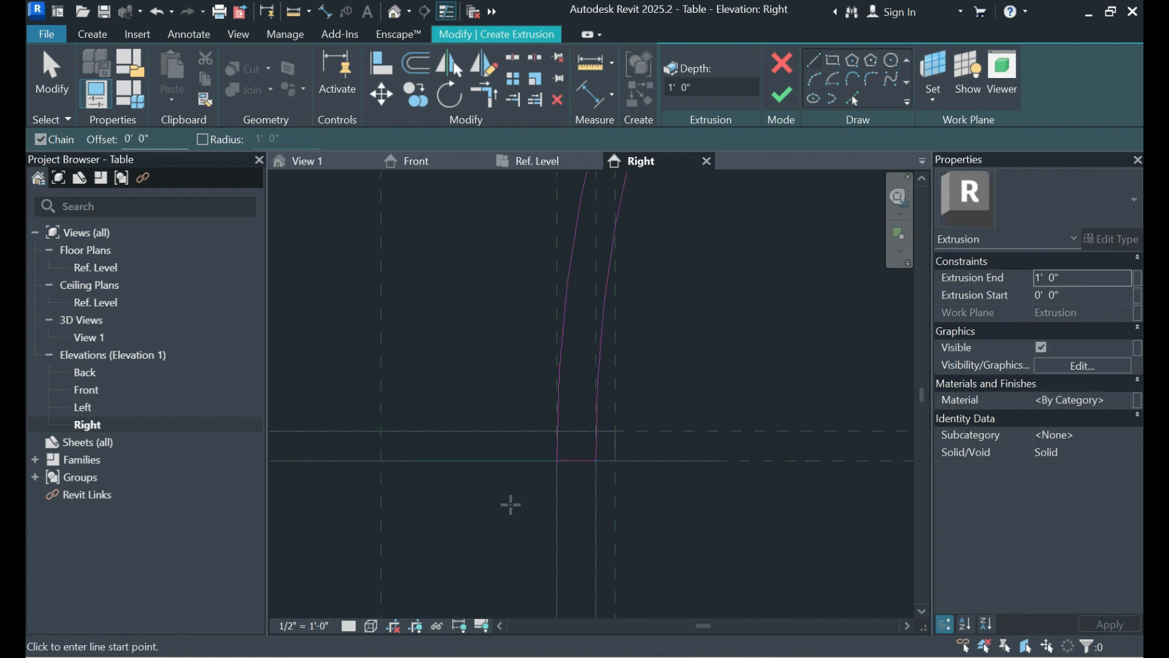
scroll(512, 504, down, 5)
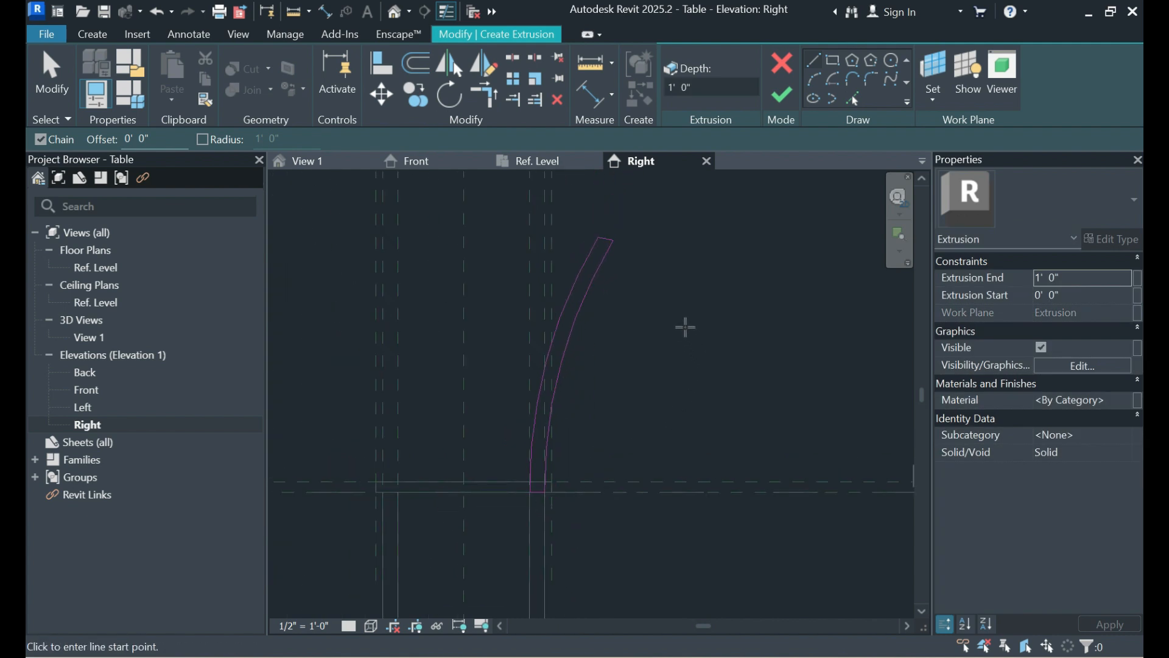
- Set the extrusion end to -2' and finish the curved extrusion
click(1076, 276)
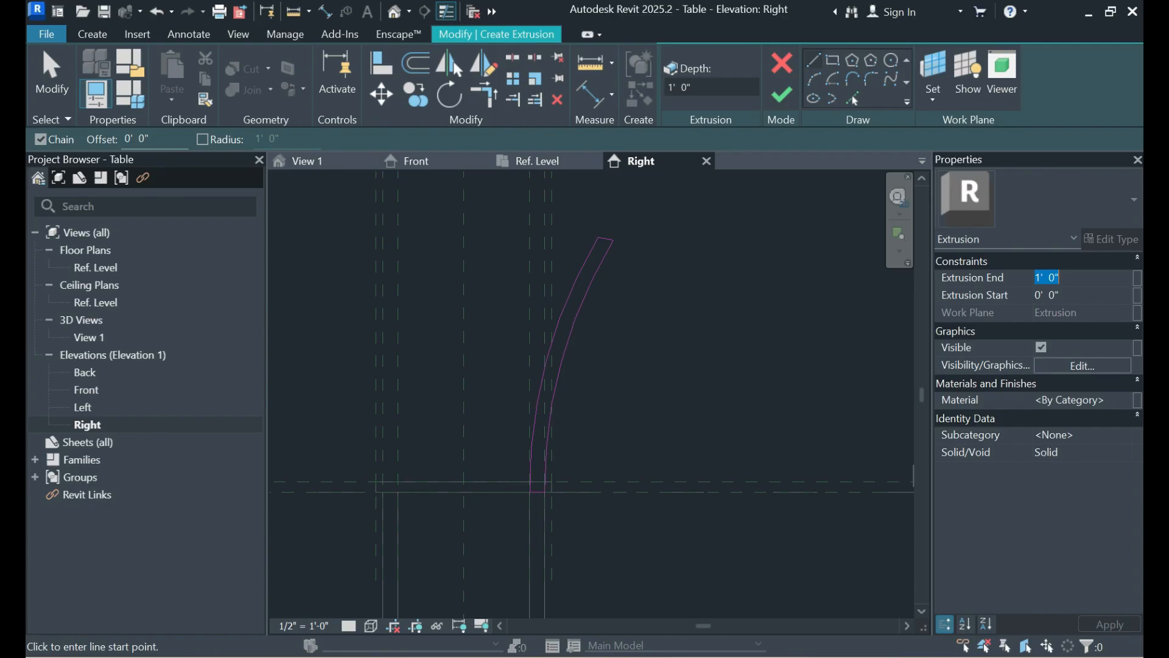
text(-2)
click(1110, 624)
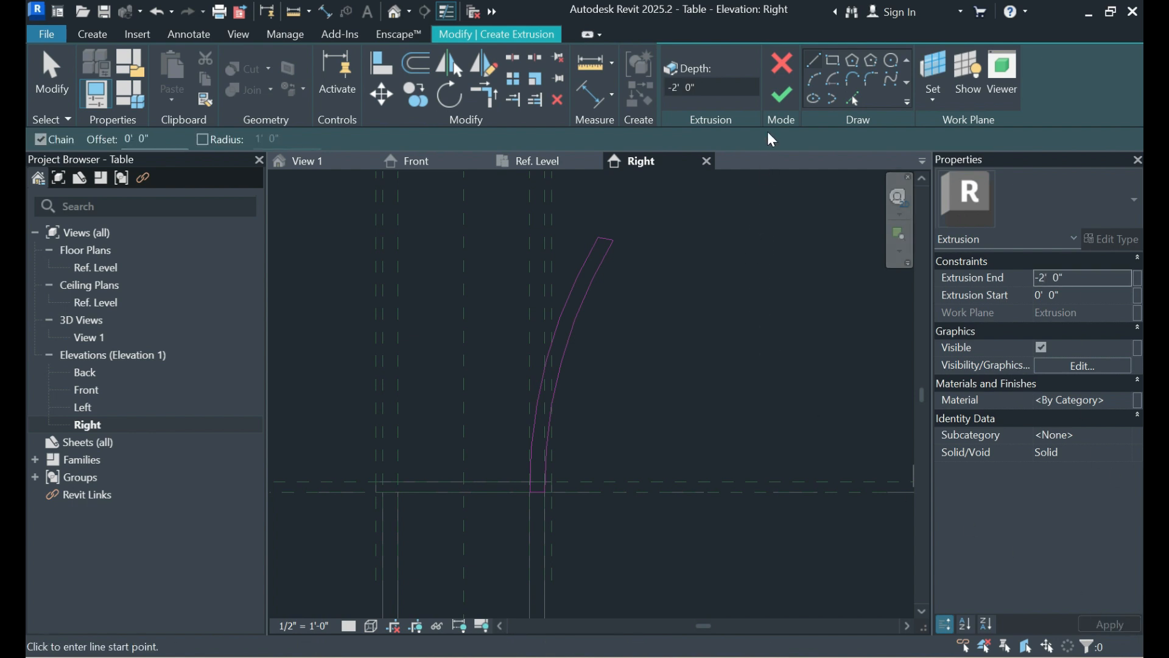
click(780, 96)
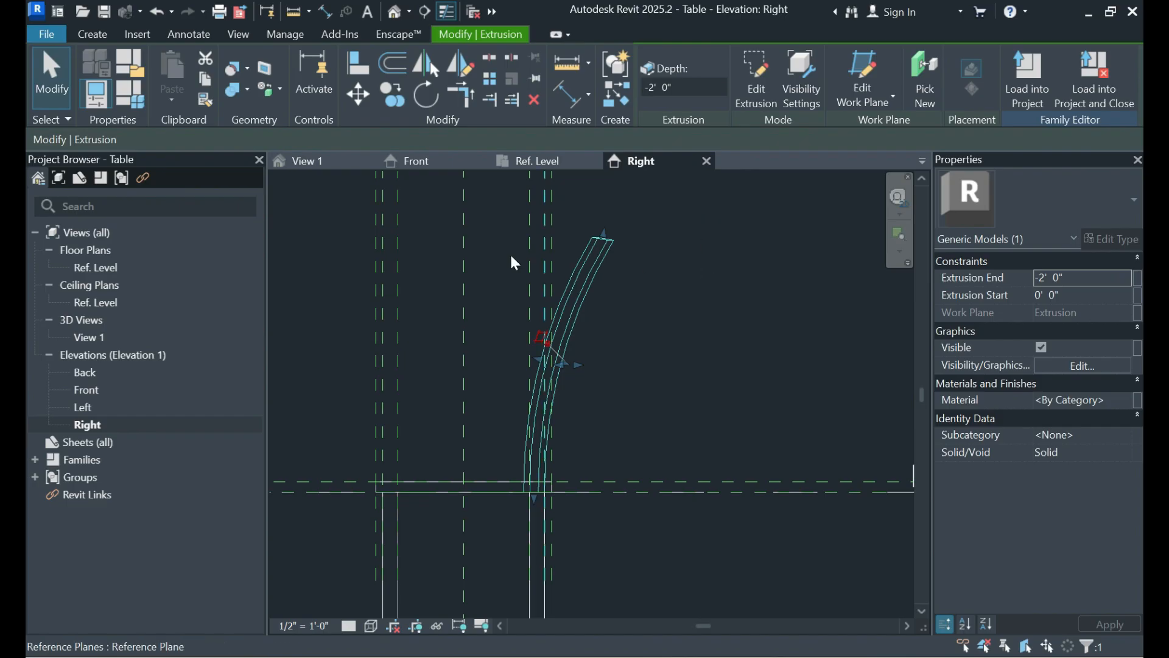
- Examine the curved extrusion in 3D View 1 from several angles, including where its base meets the seat
click(316, 163)
scroll(539, 428, down, 5)
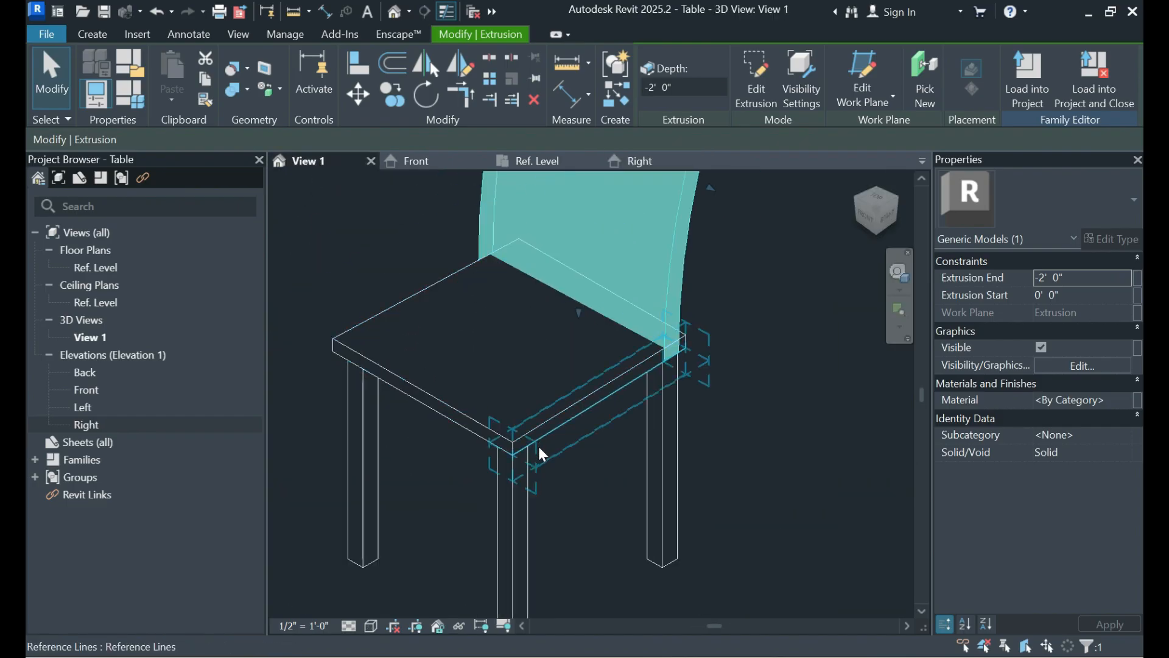
scroll(561, 509, down, 2)
scroll(465, 335, down, 1)
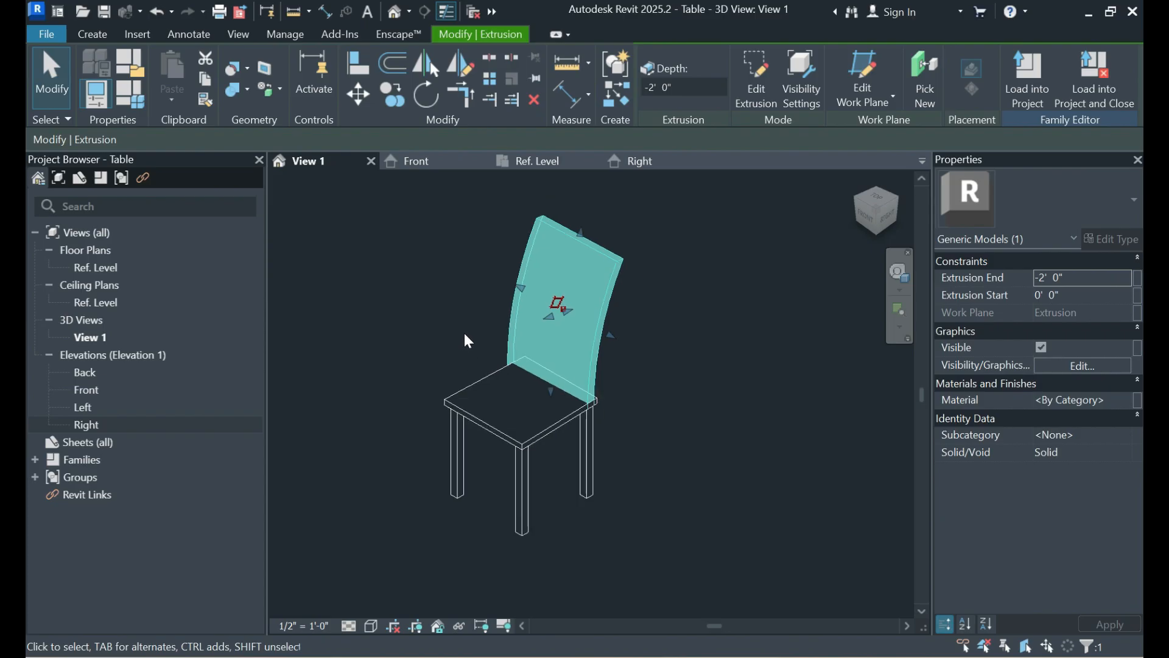
scroll(464, 334, up, 3)
click(857, 216)
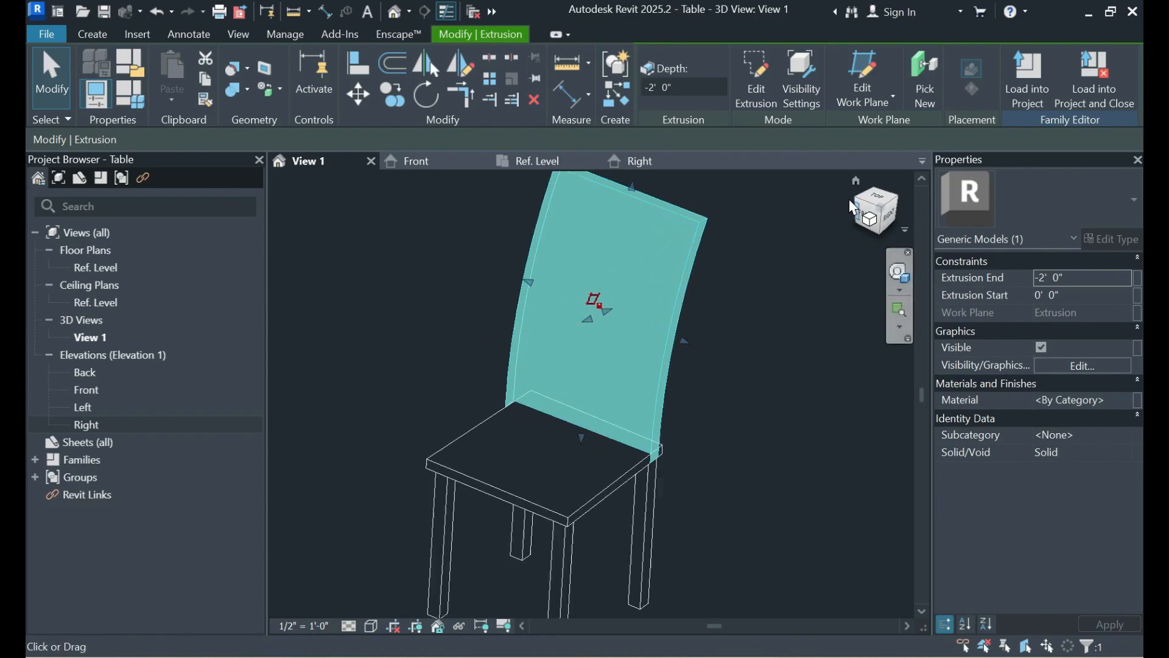
scroll(549, 560, up, 2)
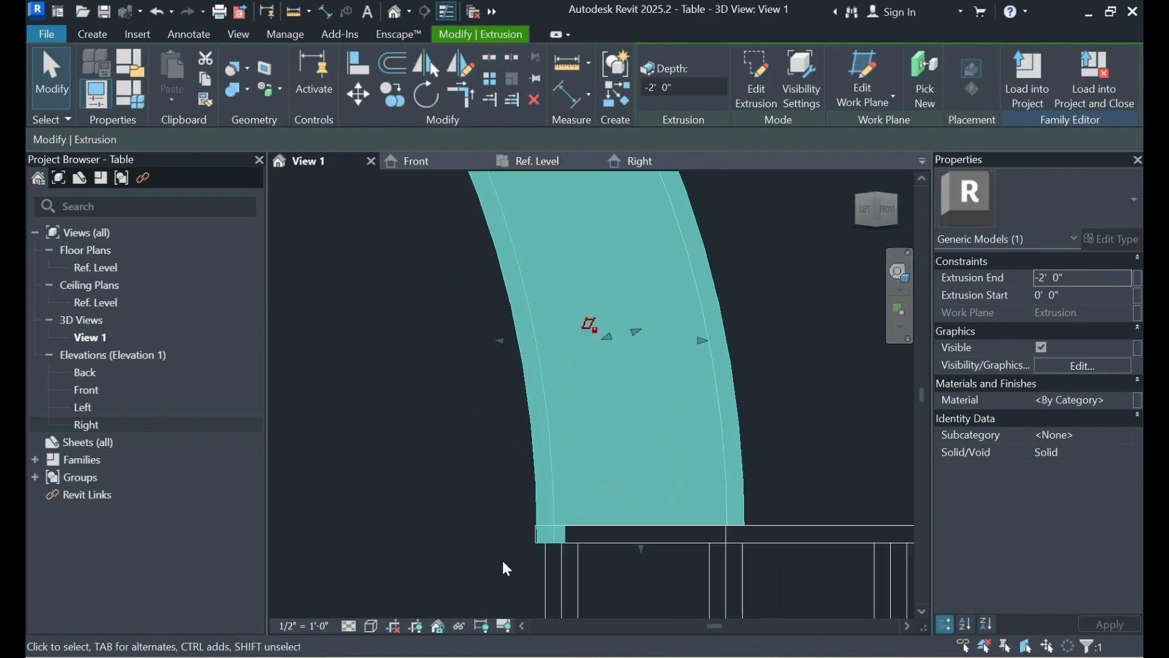
scroll(503, 561, down, 3)
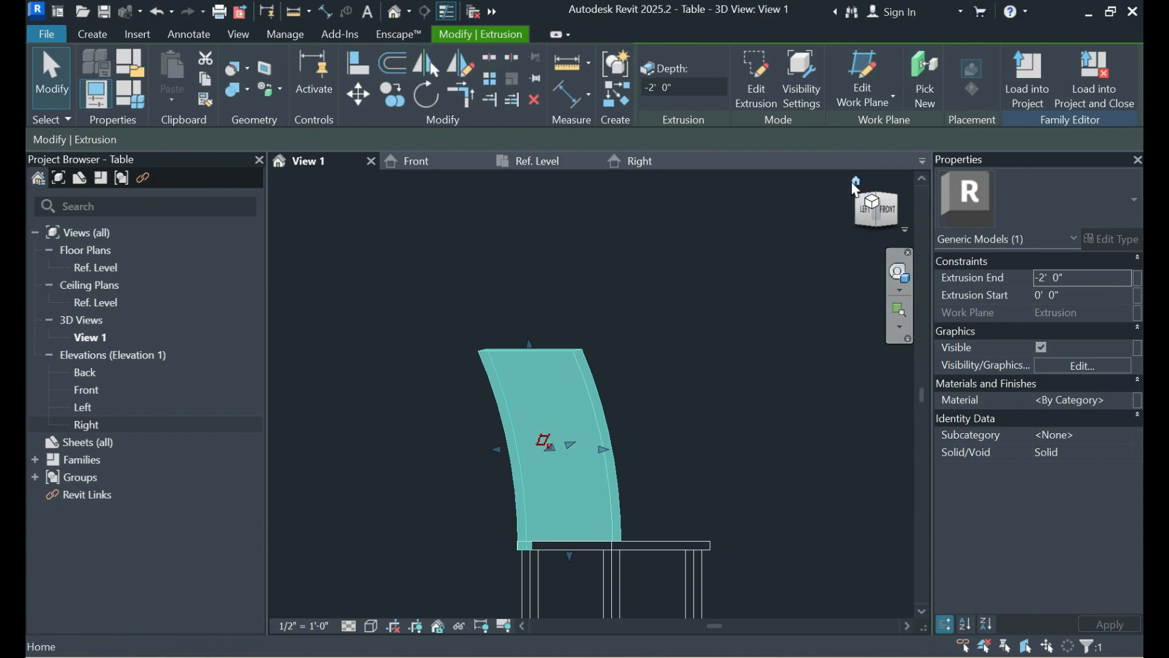
- Align the backrest extrusion's front base edge with the reference plane along the front of the rear legs in the Ref. Level plan
click(845, 201)
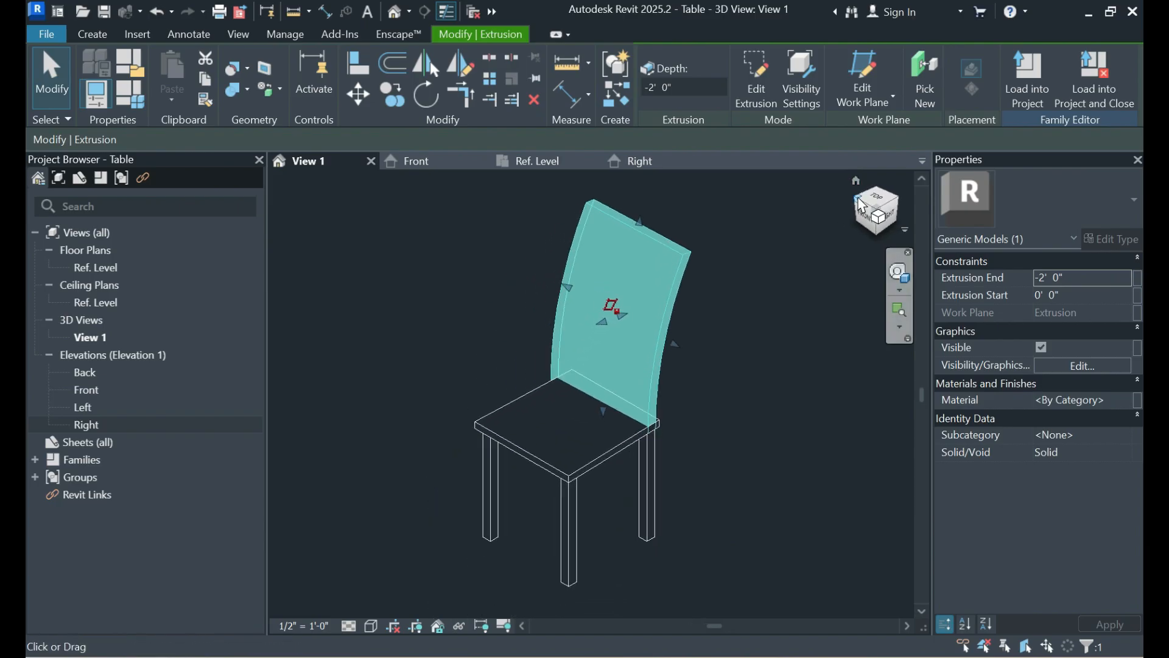
click(539, 161)
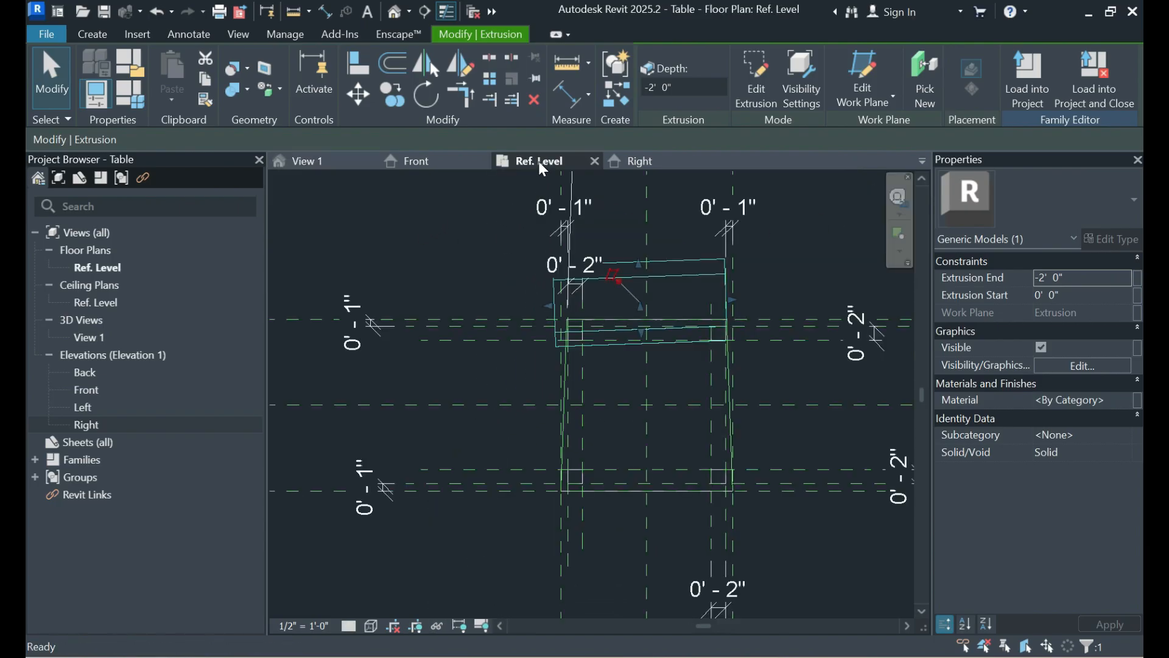
scroll(605, 305, up, 2)
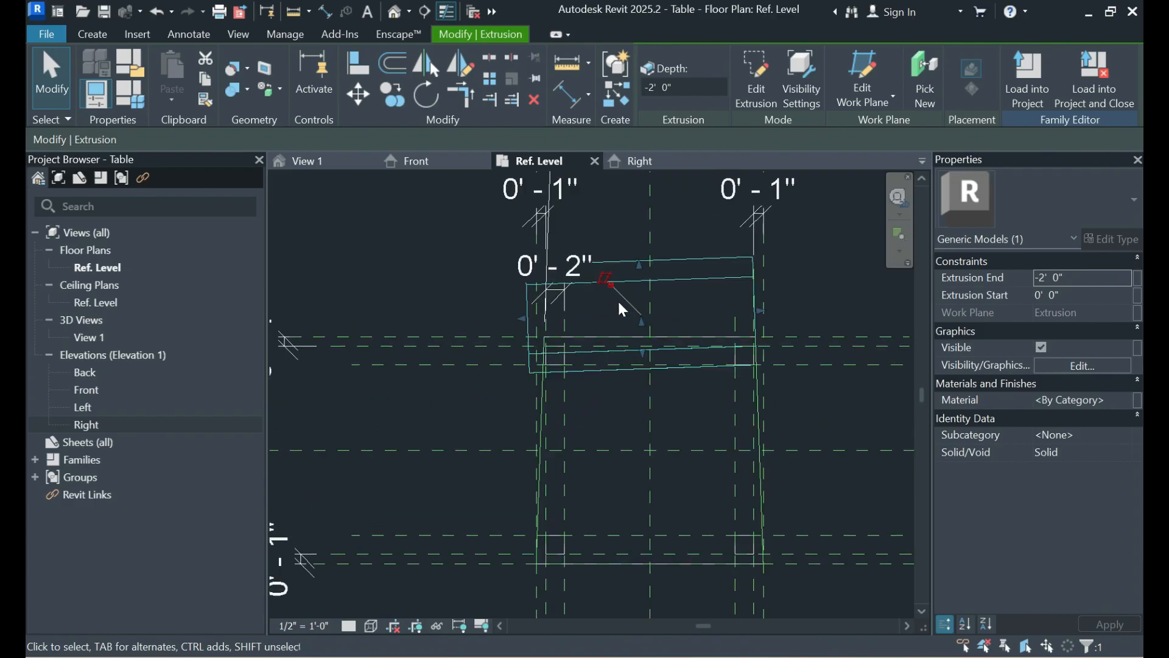
scroll(555, 423, down, 1)
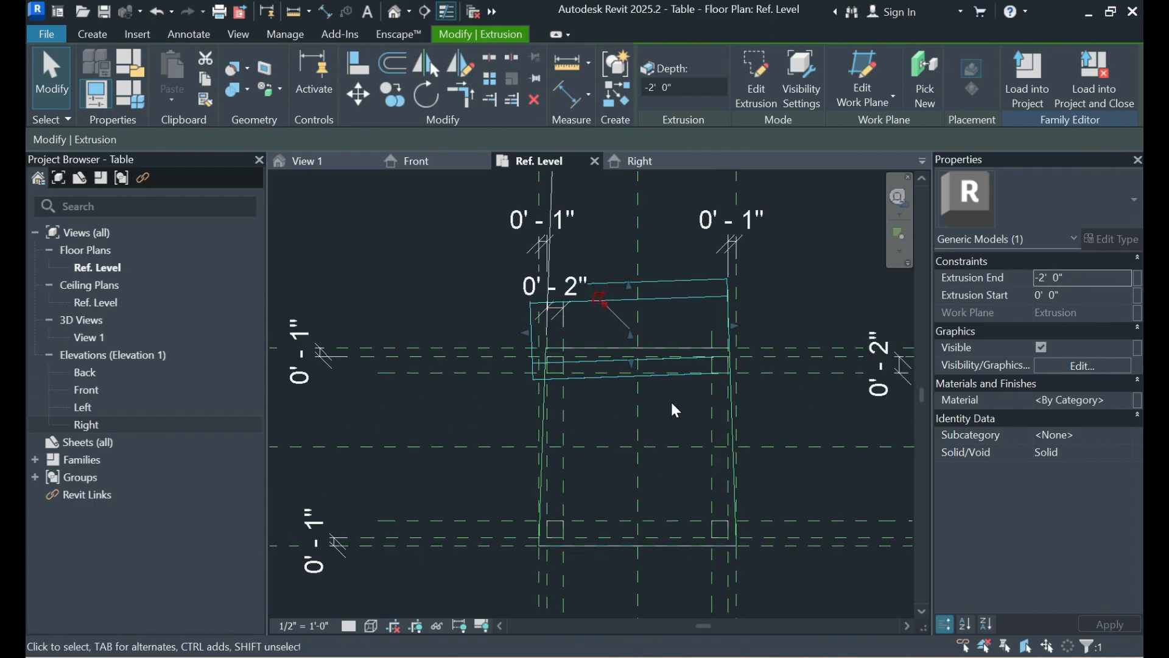
click(468, 465)
middle_drag(467, 465, 462, 486)
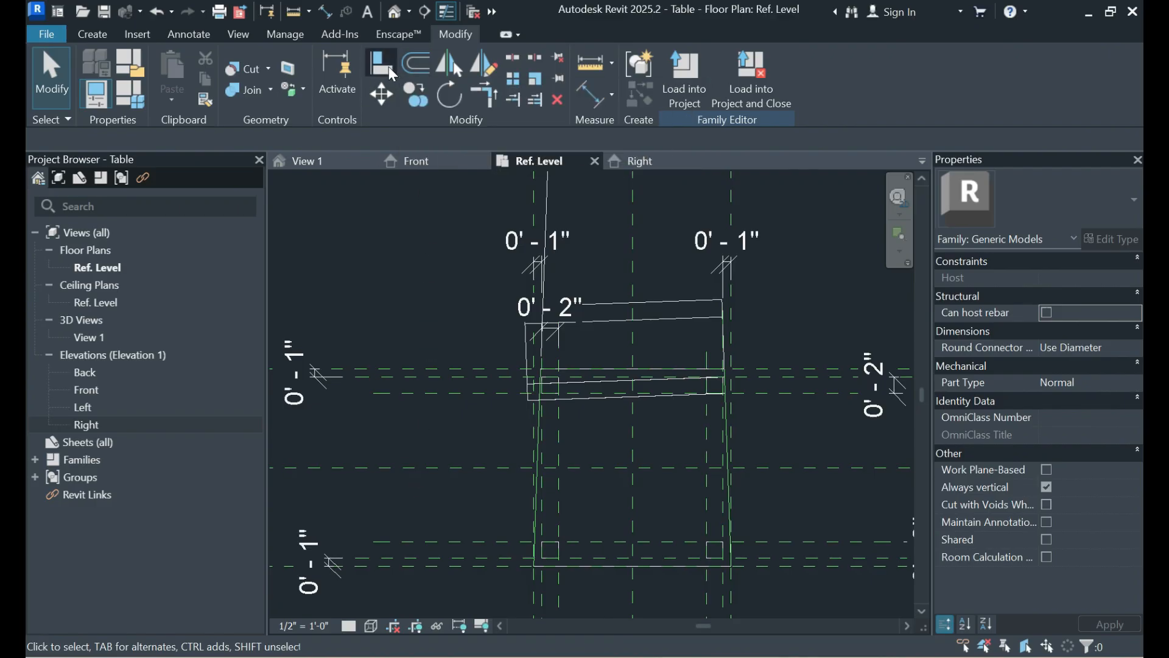
click(694, 408)
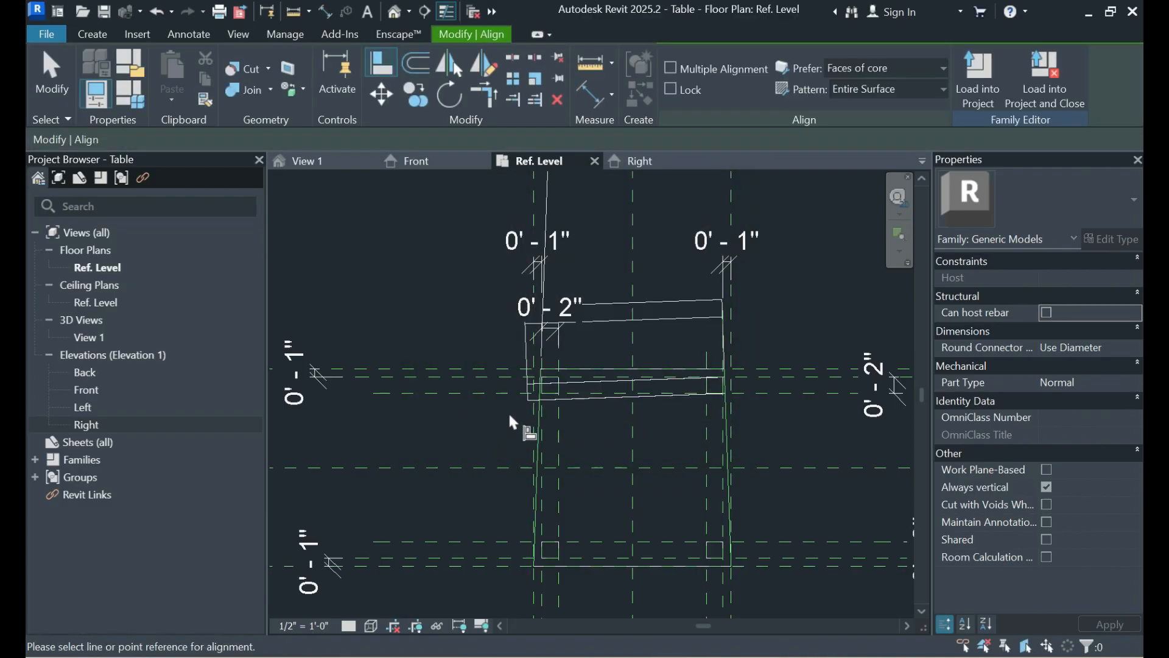
click(499, 394)
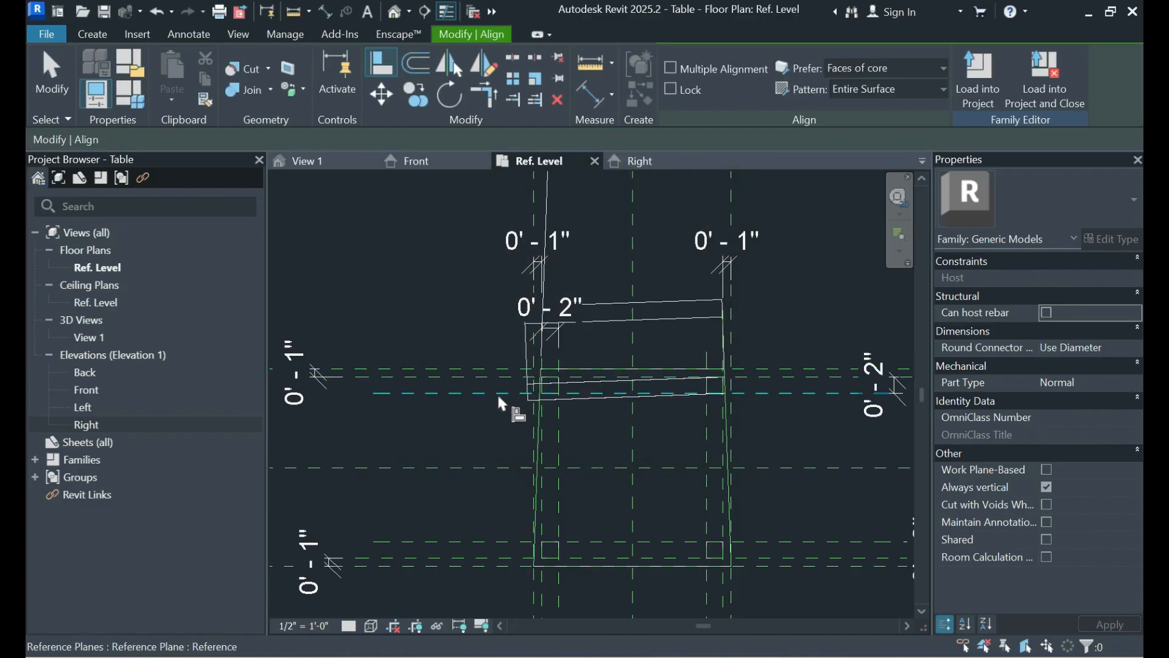
click(572, 399)
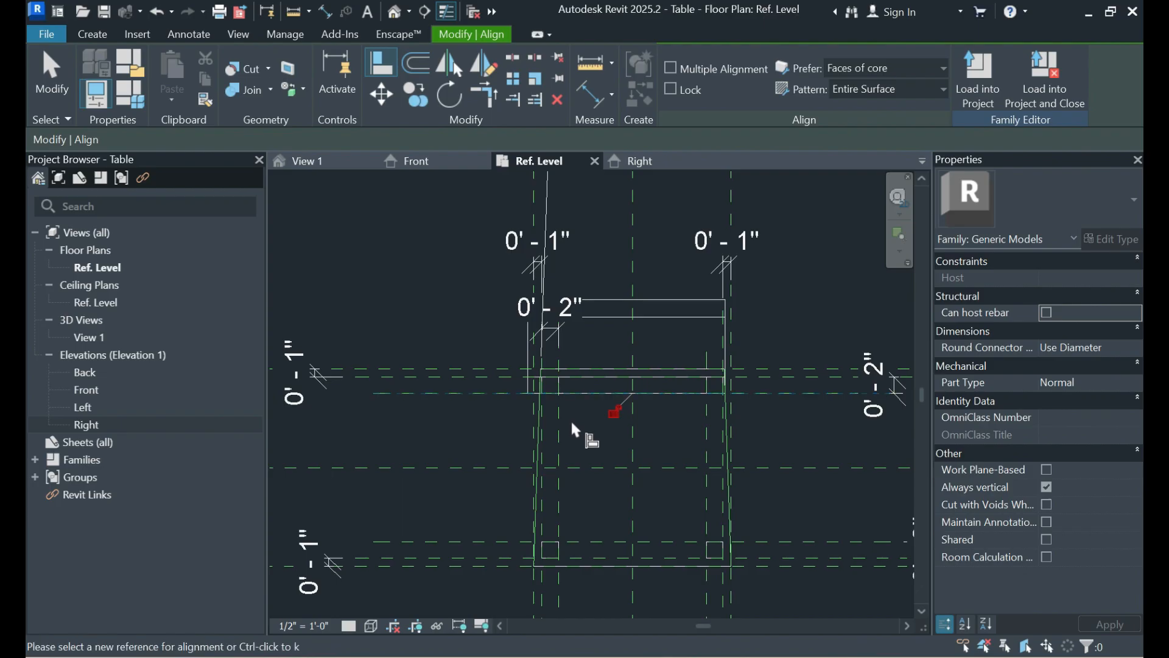
scroll(631, 345, up, 2)
scroll(557, 407, down, 1)
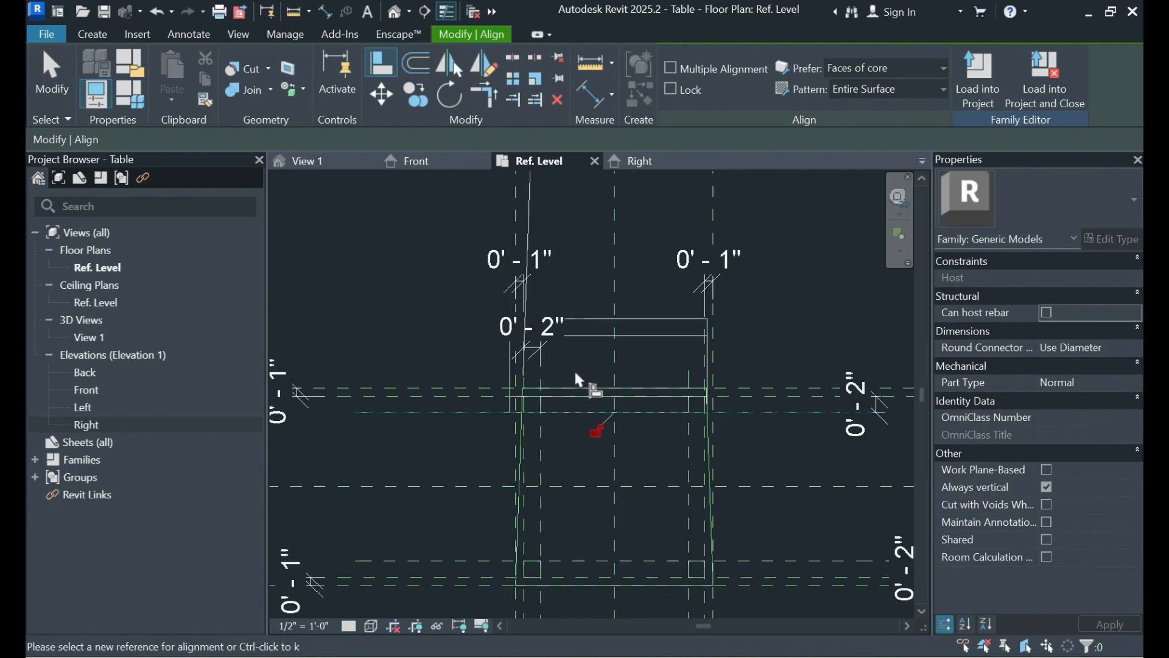
- Shorten the backrest extrusion by pulling its left end in to the seat's edge, to a depth of about -1' 10 27/64"
click(49, 72)
click(512, 370)
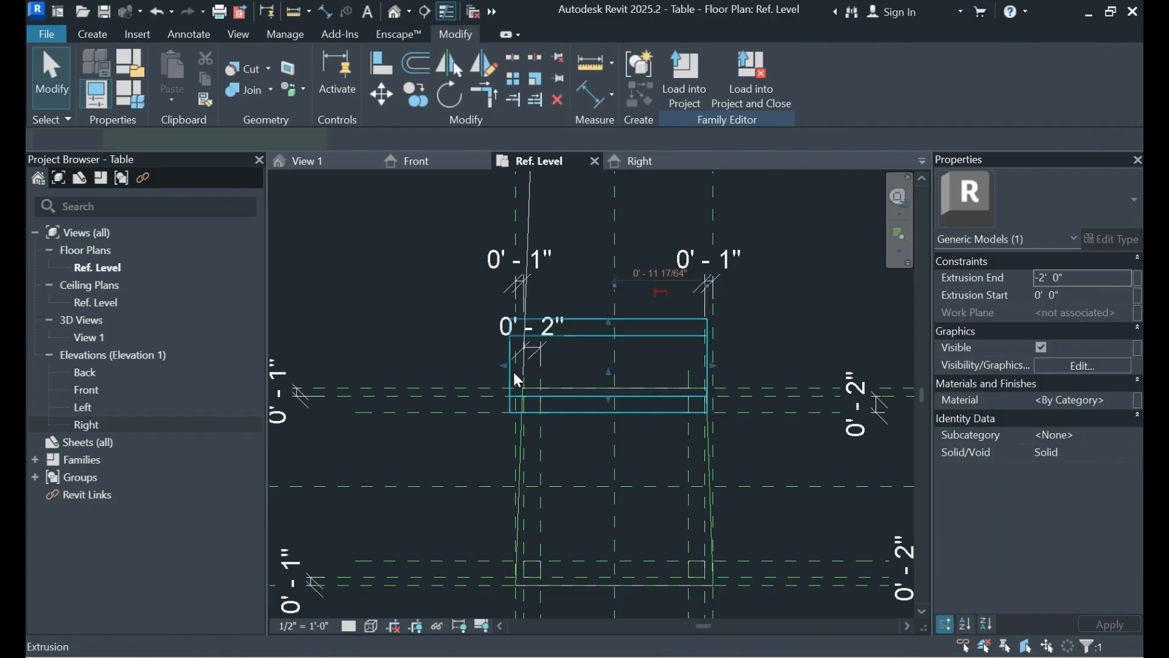
scroll(512, 371, up, 4)
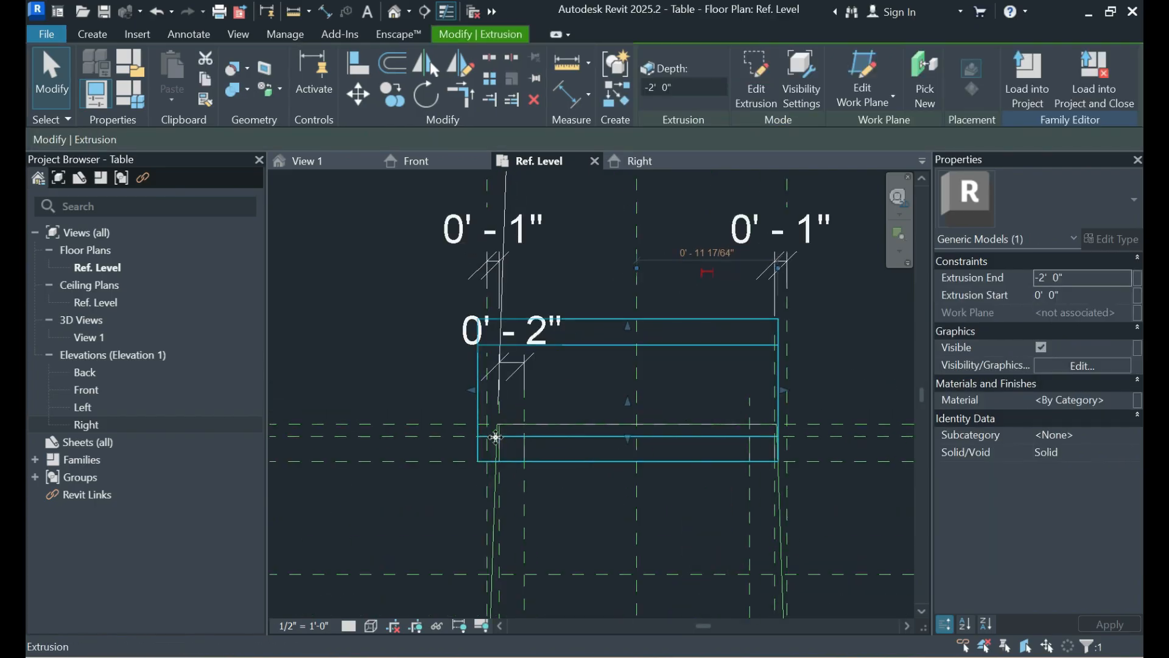
drag(459, 335, 506, 372)
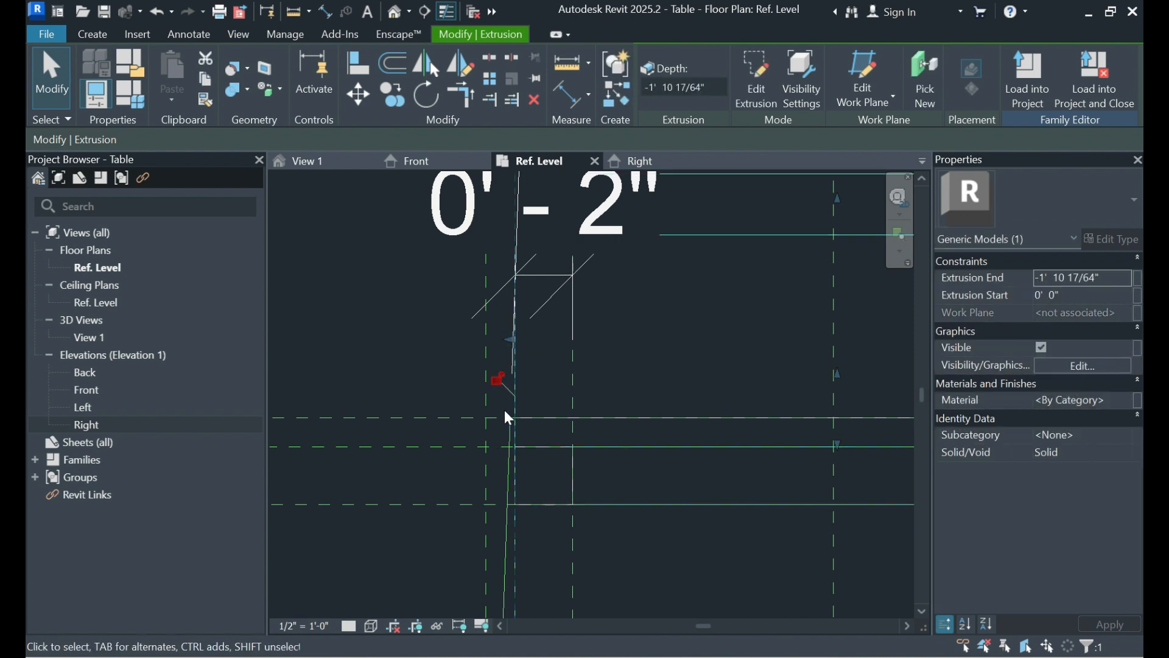
scroll(504, 411, up, 1)
scroll(497, 348, up, 1)
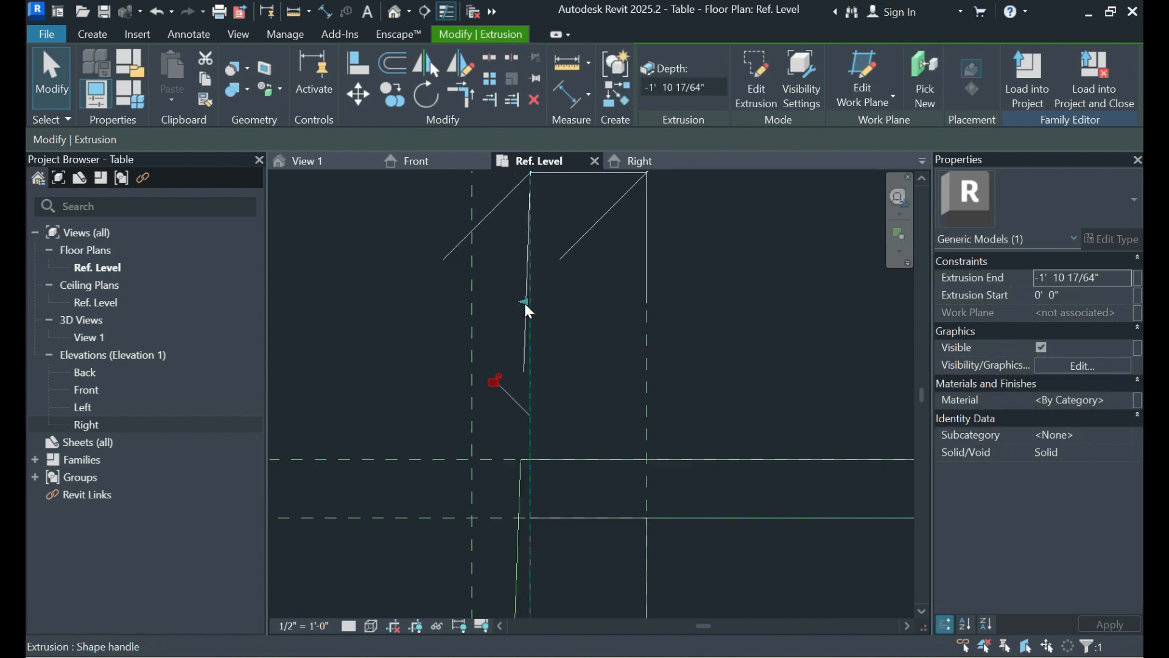
drag(524, 303, 522, 302)
scroll(470, 341, down, 3)
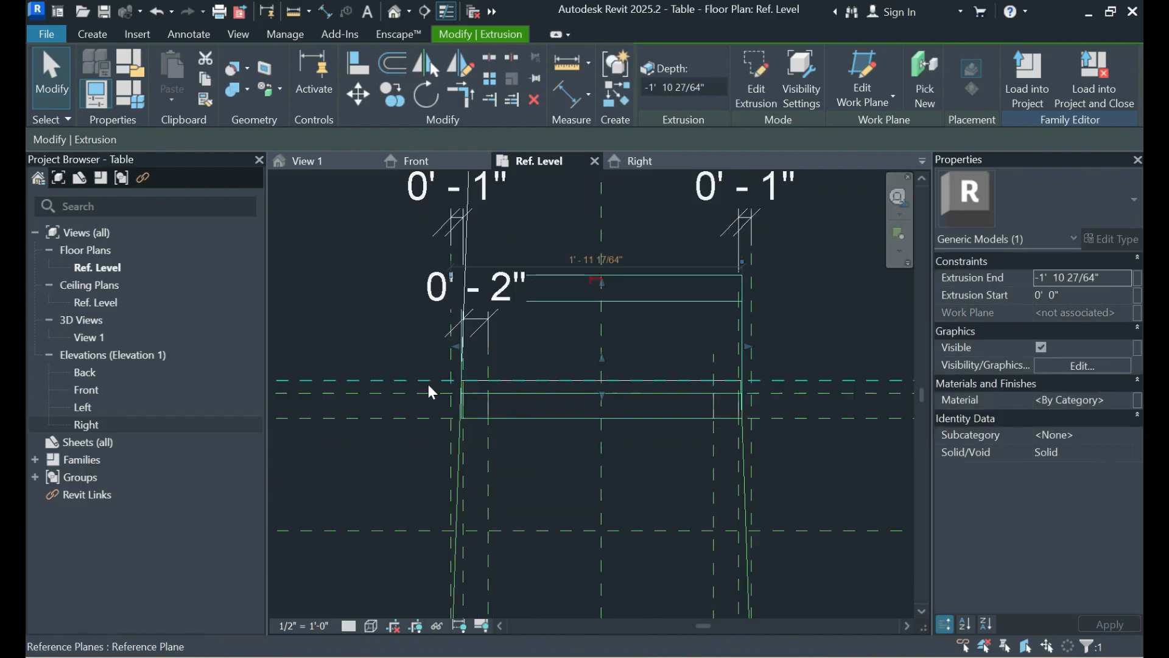
- Fine-tune the backrest's left end to meet the seat's tapered edge, giving an extrusion end of about -1' 10 17/32"
scroll(639, 408, up, 5)
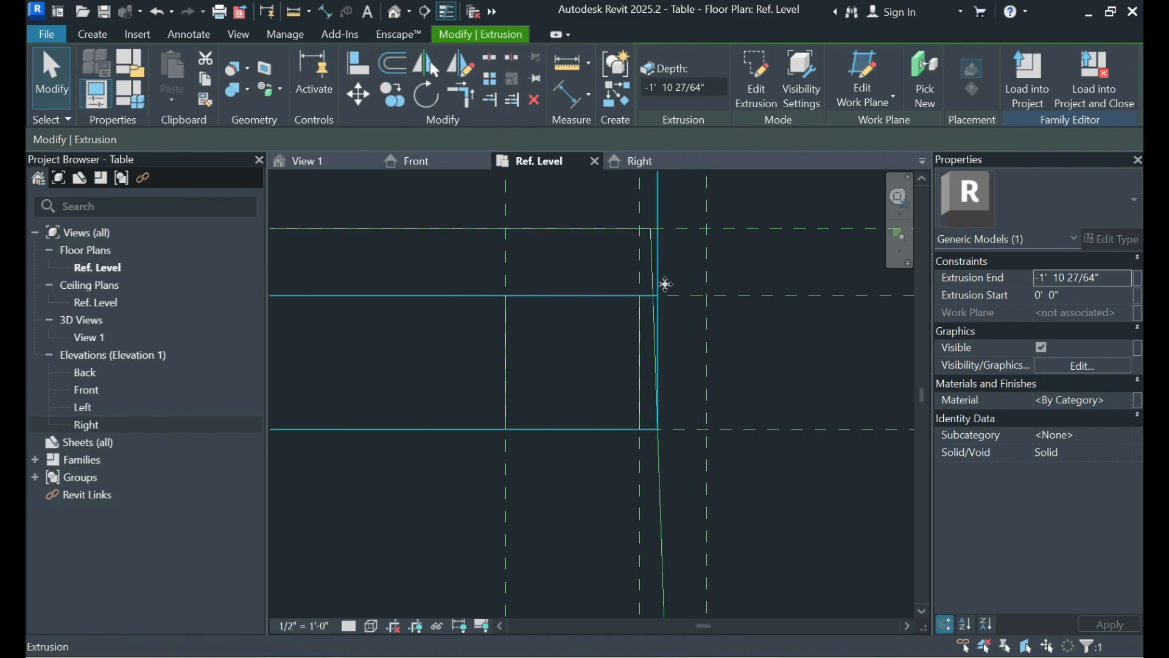
scroll(674, 296, down, 4)
scroll(803, 412, down, 1)
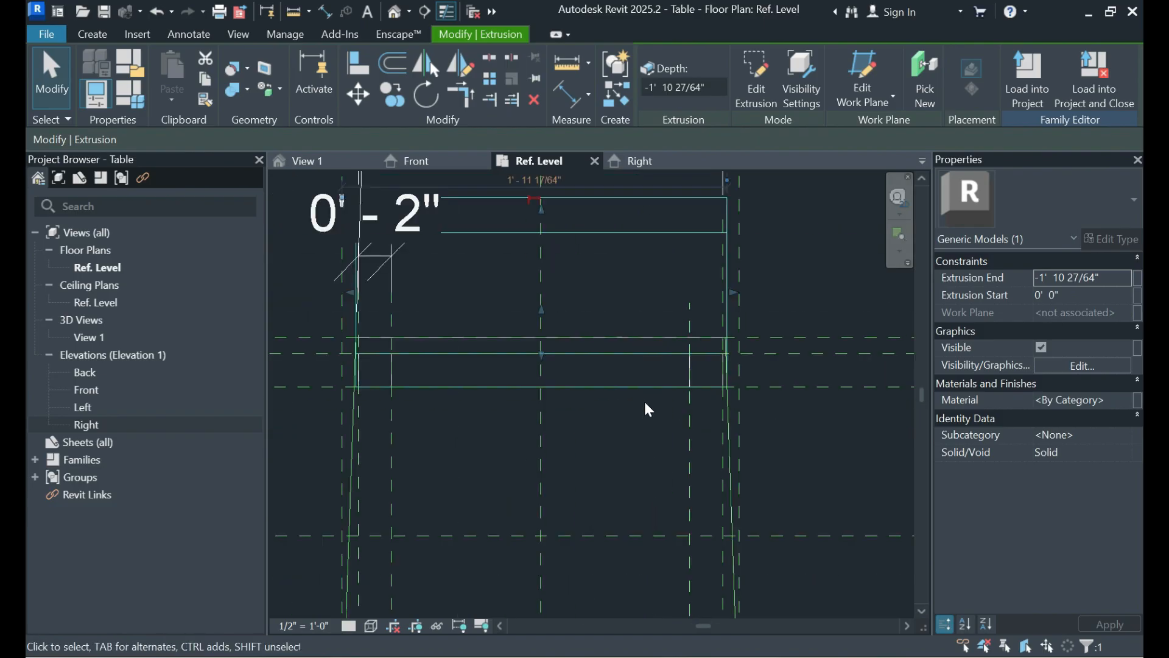
scroll(310, 402, up, 3)
scroll(403, 463, down, 1)
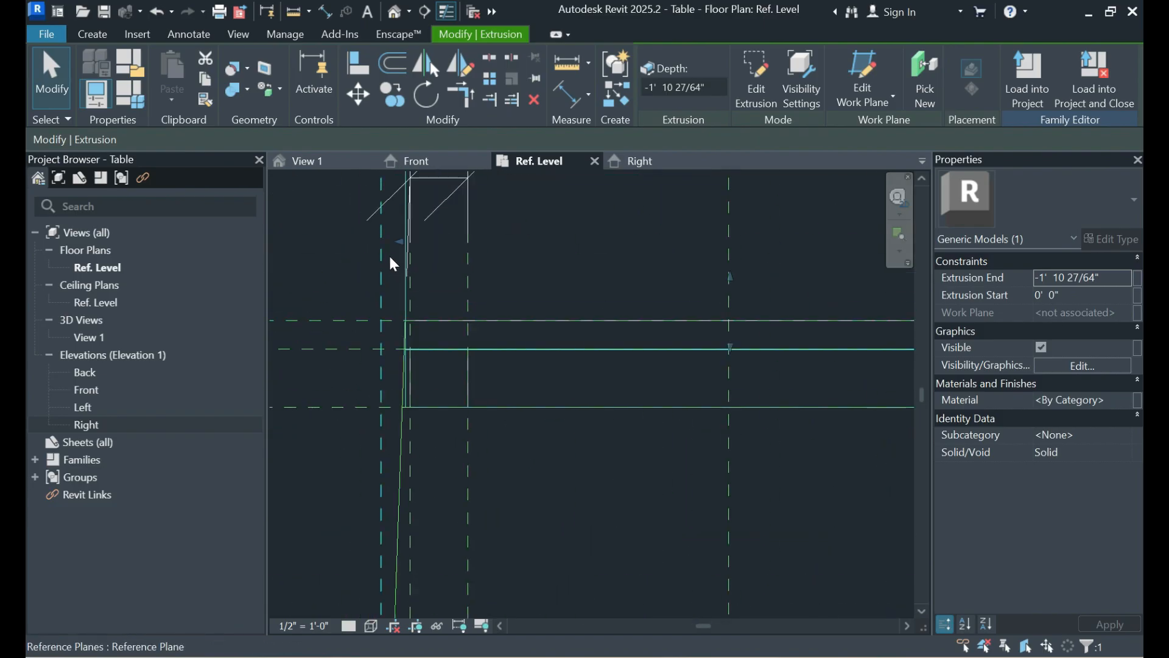
drag(397, 243, 400, 248)
scroll(406, 410, up, 1)
scroll(405, 410, up, 1)
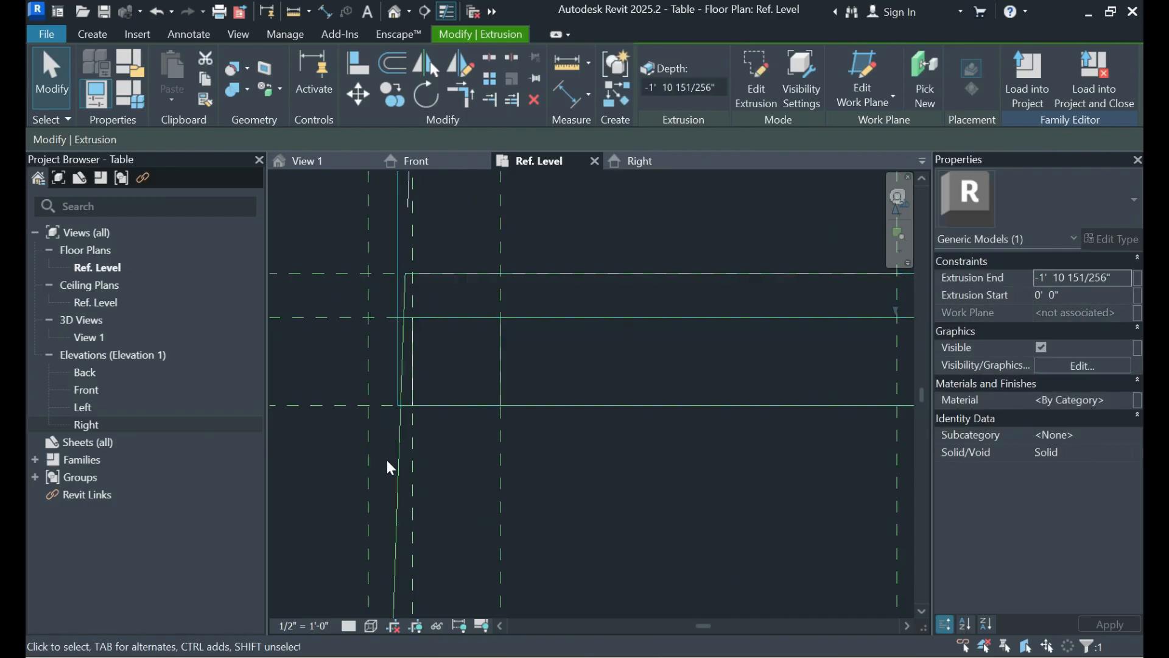
scroll(518, 572, down, 1)
scroll(320, 341, up, 1)
scroll(395, 325, up, 1)
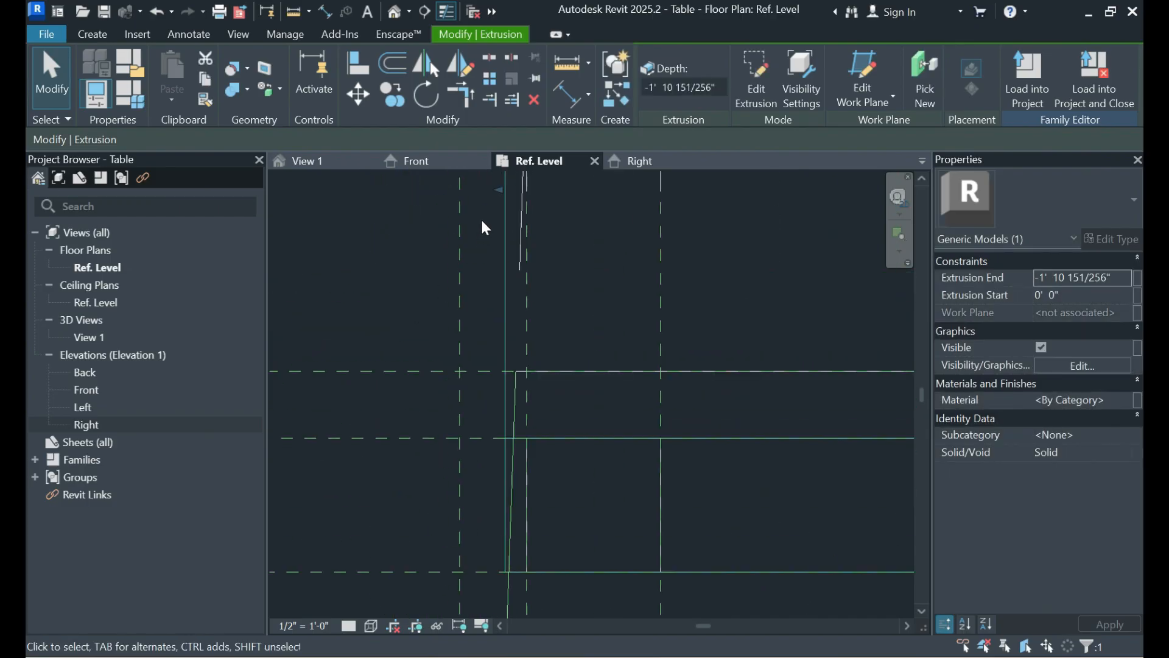
drag(492, 192, 505, 195)
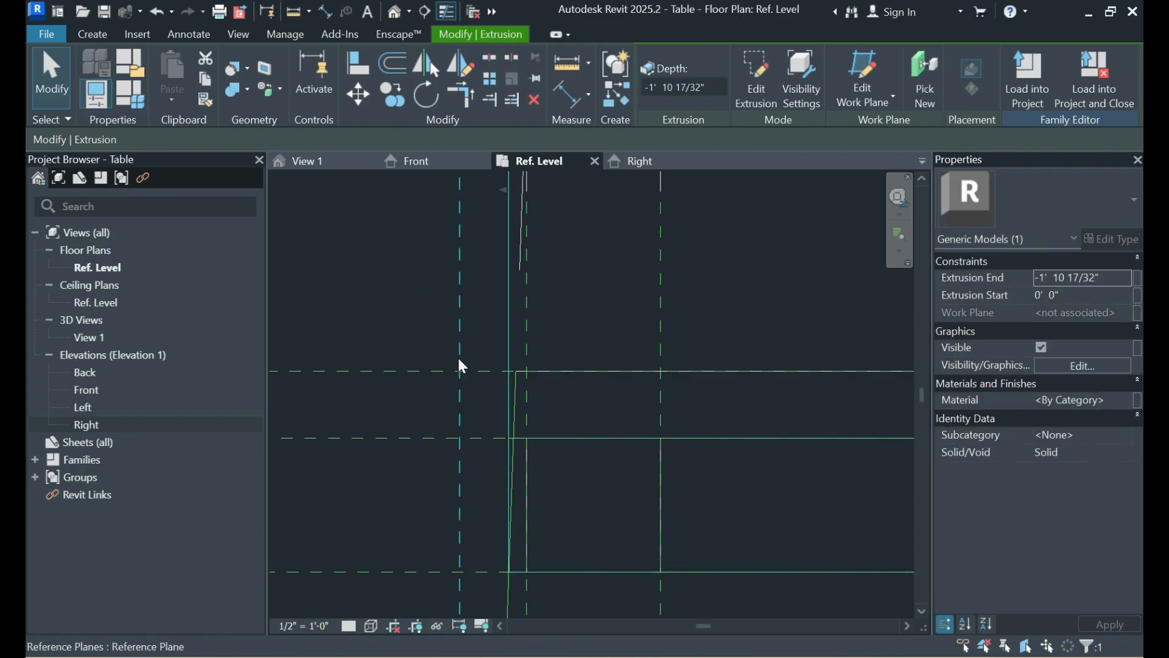
scroll(452, 378, down, 3)
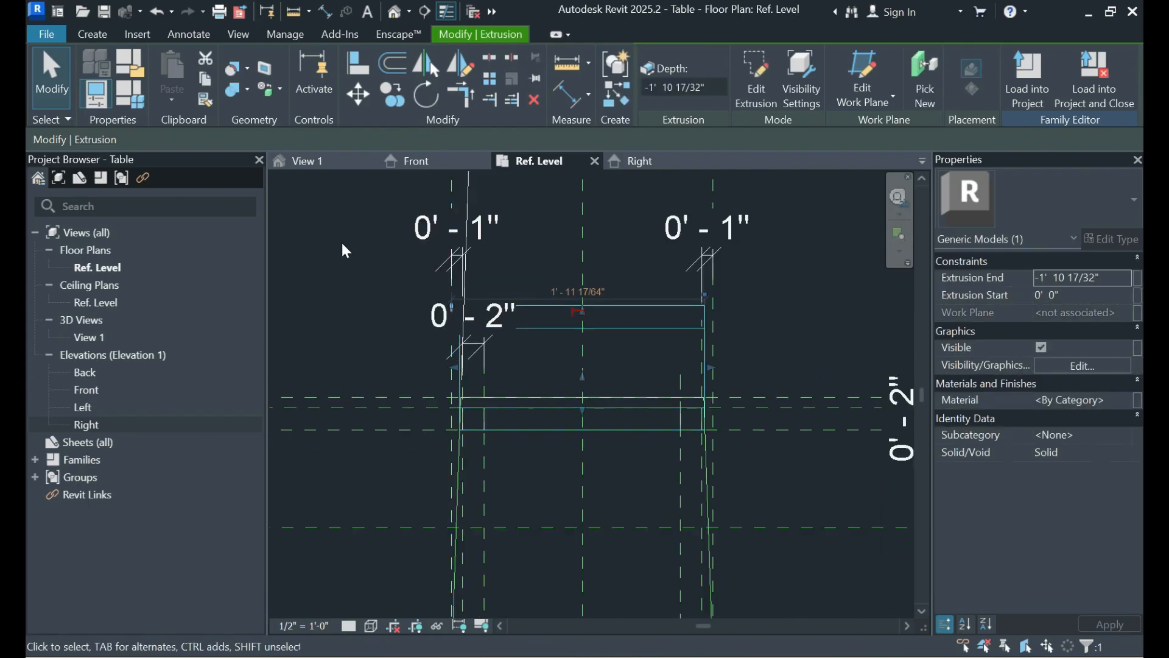
click(293, 203)
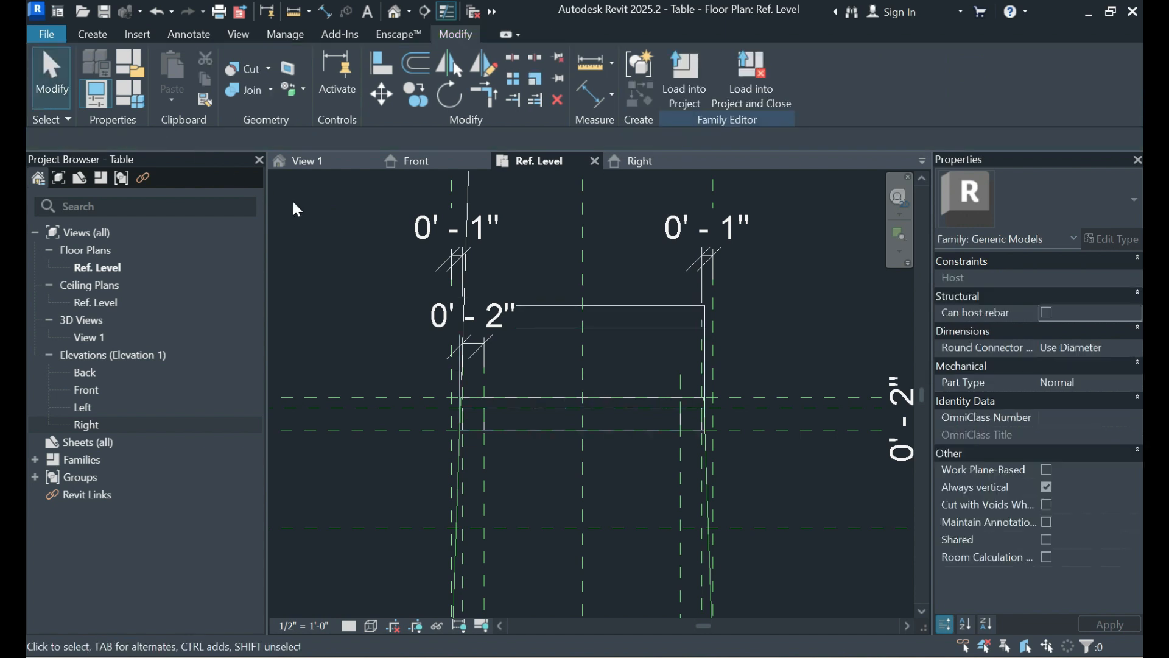
- Examine the chair in 3D View 1, checking how the shortened backrest meets the seat's rear edge
click(316, 162)
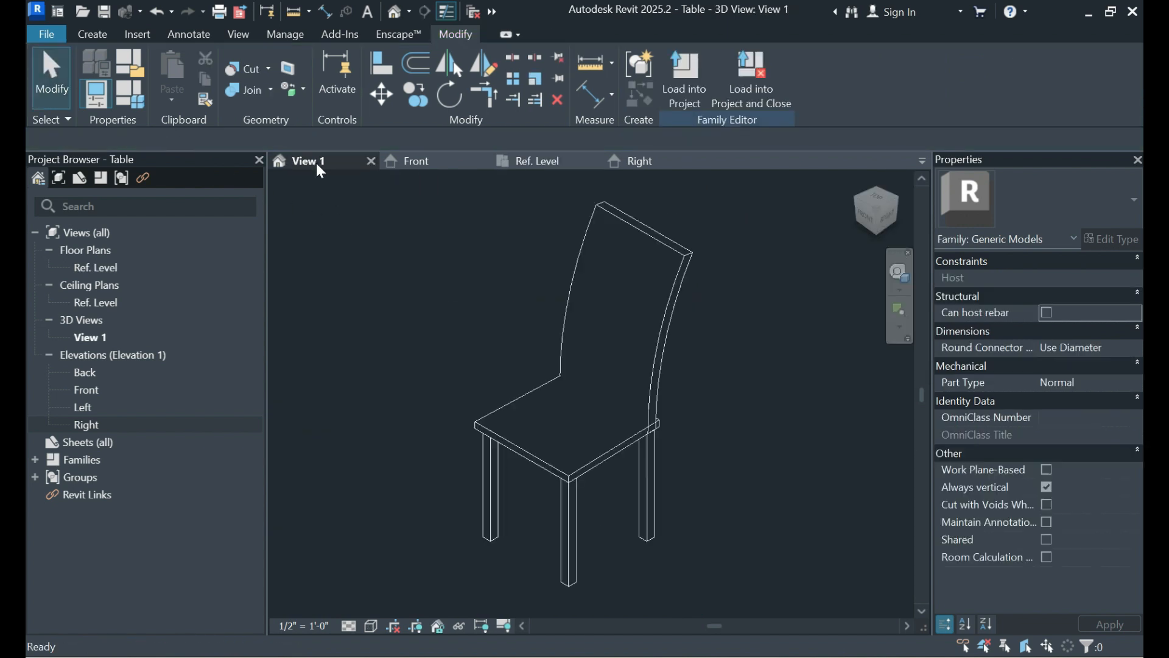
scroll(597, 462, up, 3)
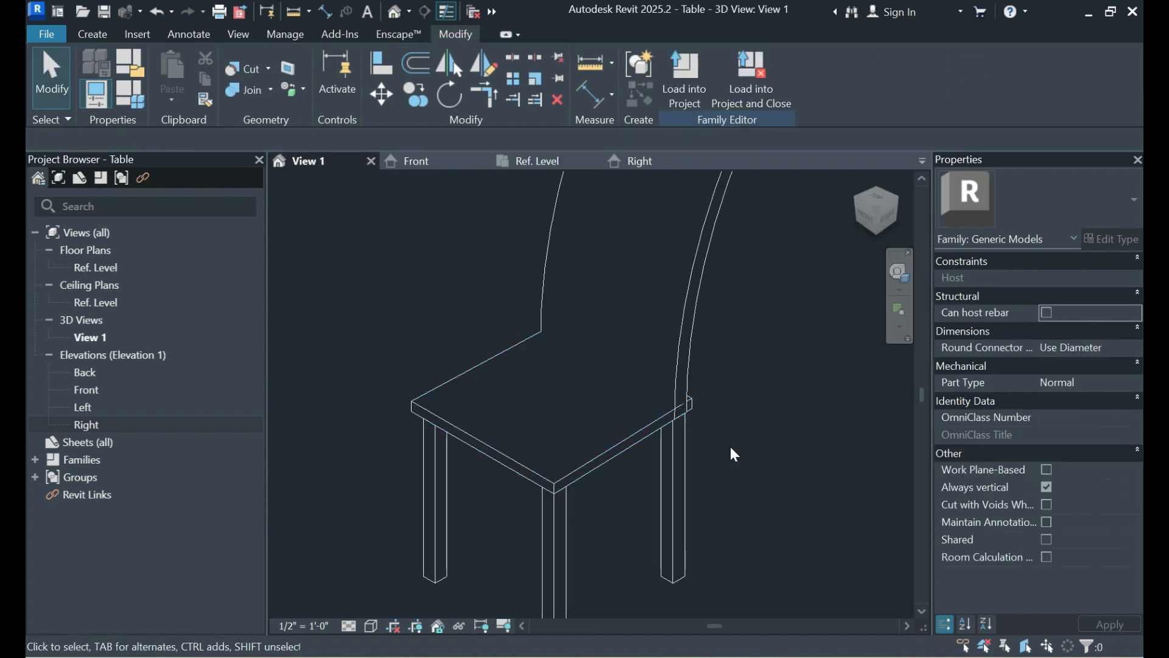
scroll(730, 447, down, 2)
mouse_move(652, 545)
shift+middle_down()
mouse_move(684, 542)
mouse_move(855, 454)
mouse_move(833, 477)
mouse_move(579, 512)
mouse_move(605, 538)
mouse_move(488, 493)
mouse_move(394, 480)
mouse_move(647, 491)
mouse_move(658, 531)
shift+middle_up()
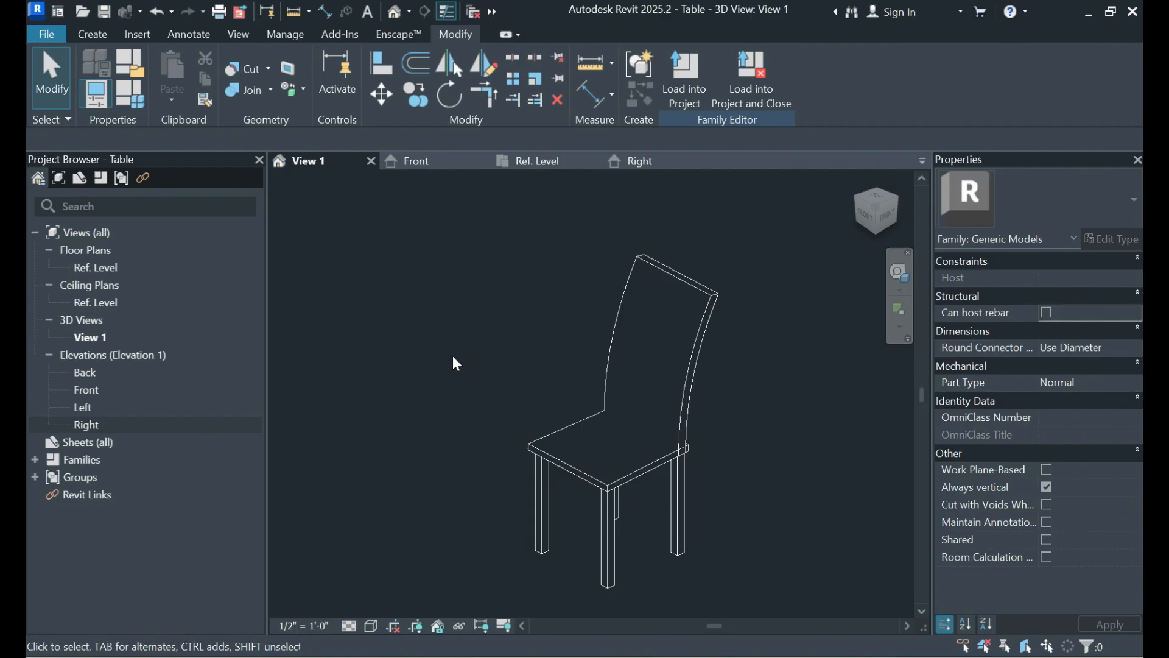
scroll(458, 338, down, 1)
mouse_move(531, 336)
shift+middle_down()
mouse_move(546, 371)
mouse_move(533, 357)
shift+middle_up()
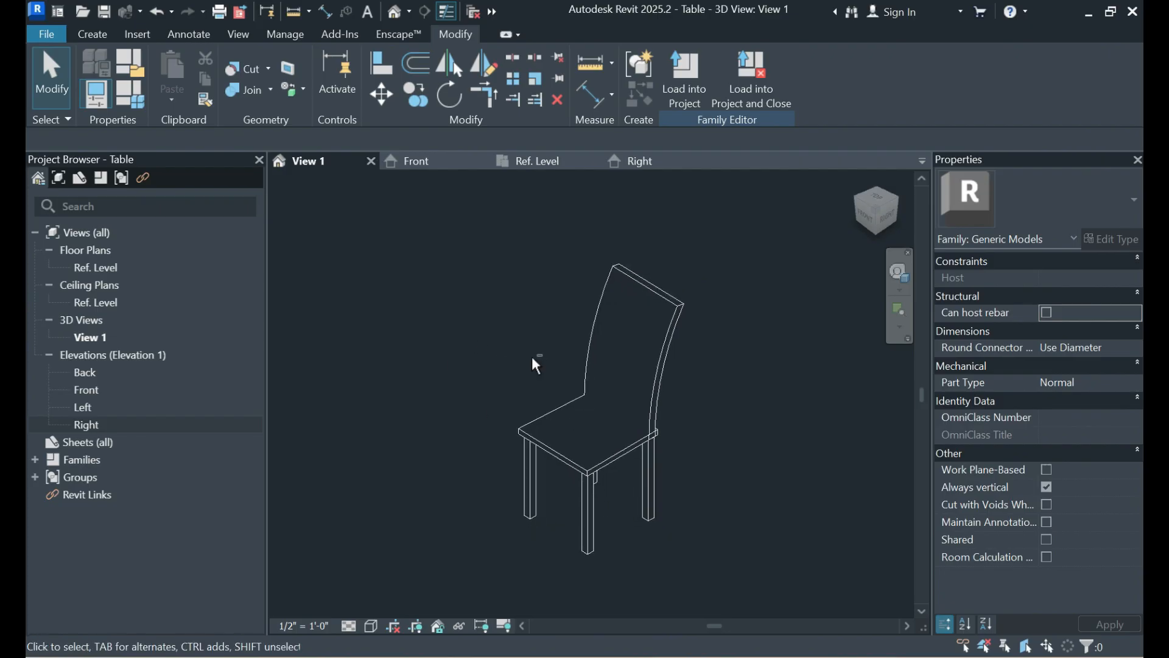
scroll(722, 255, up, 1)
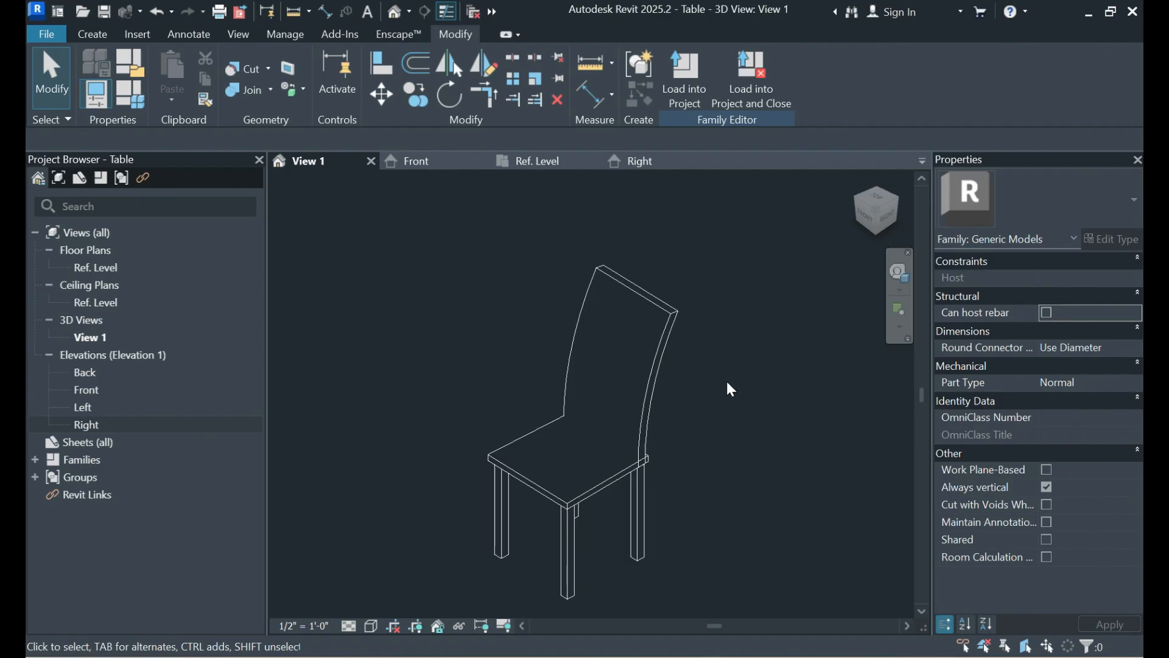
- Edit the backrest profile in the Right elevation and draw a 1 3/4" radius circle centred on the midpoint of its top line
click(645, 336)
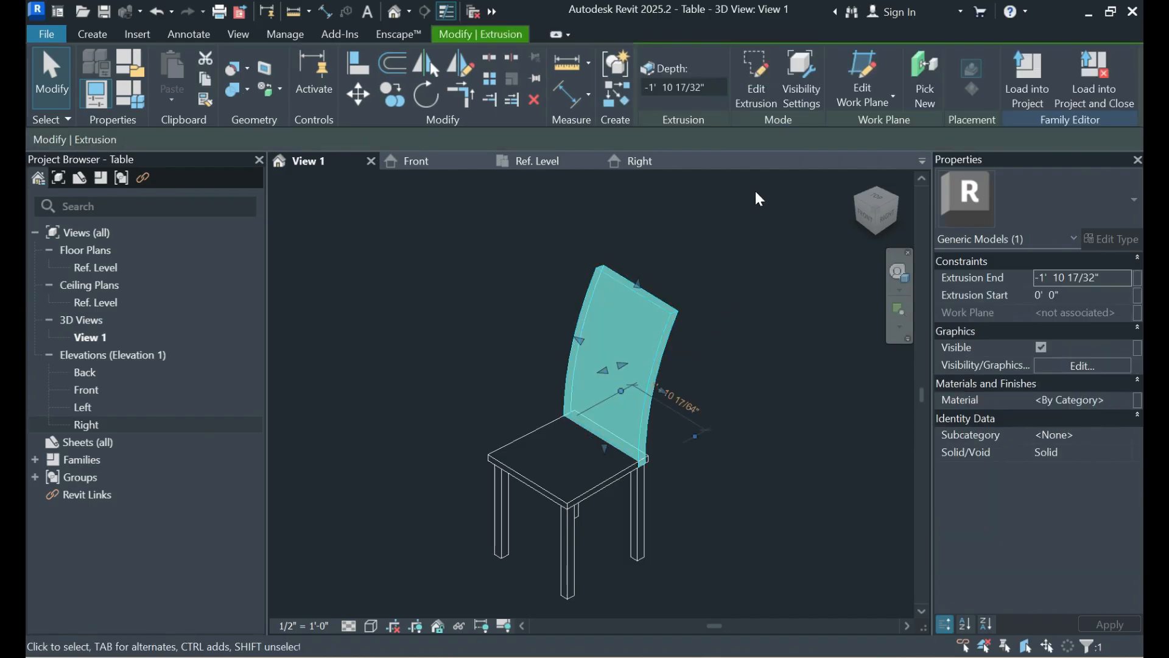
click(755, 76)
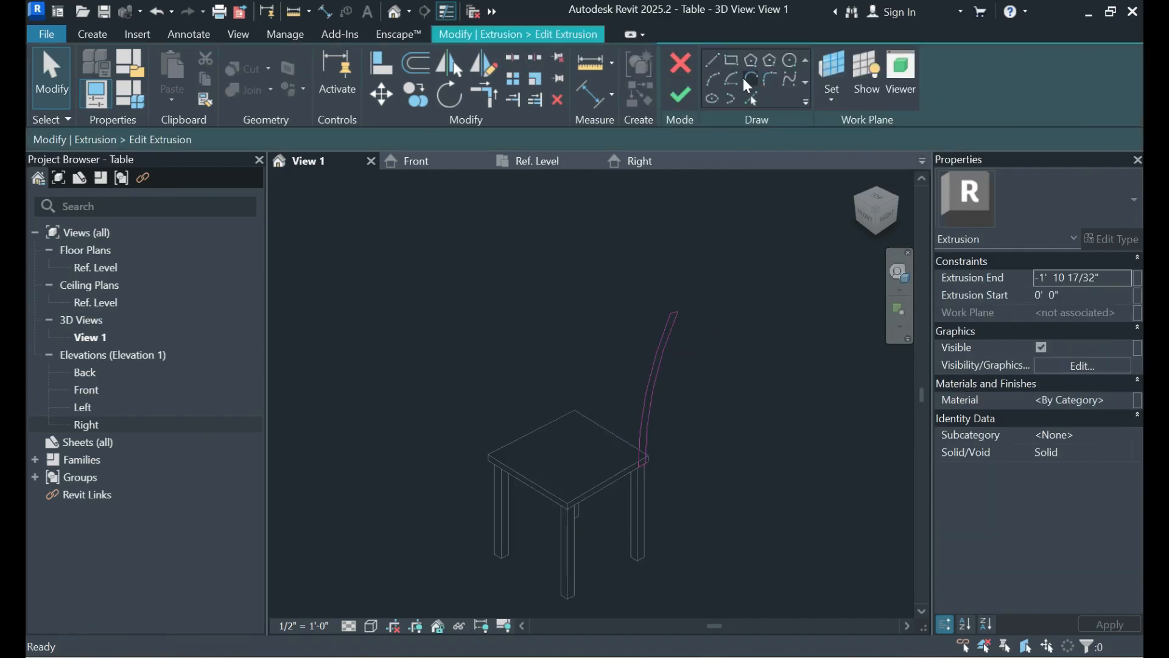
click(641, 162)
scroll(614, 341, up, 3)
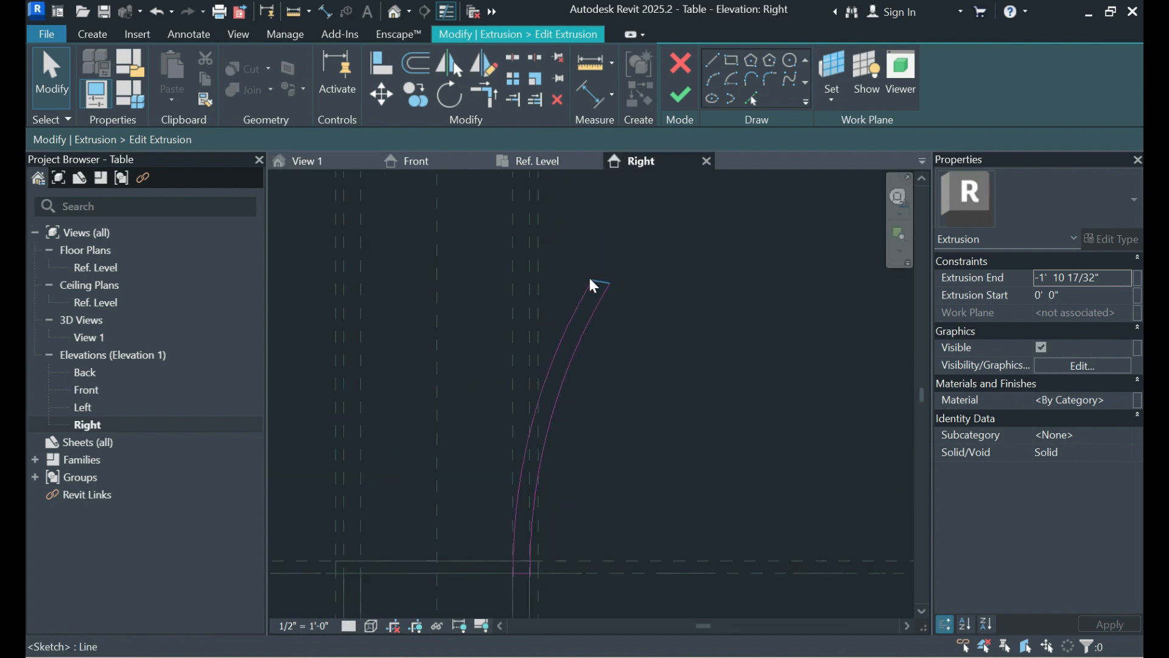
scroll(590, 278, up, 2)
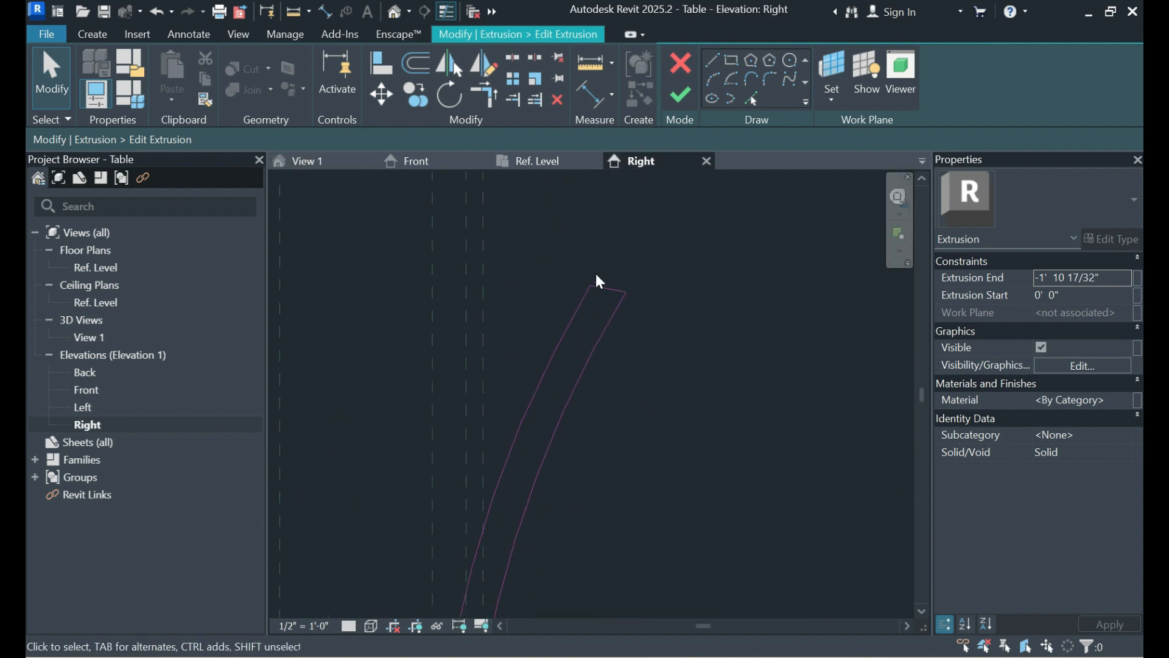
click(789, 67)
scroll(652, 248, up, 3)
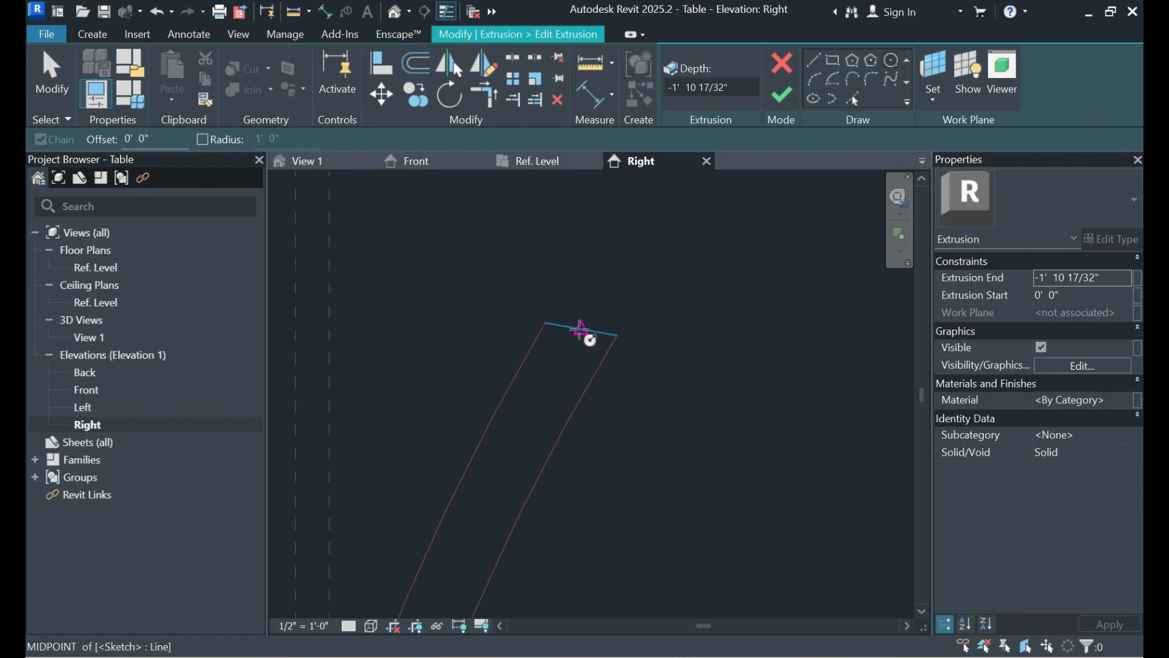
click(580, 330)
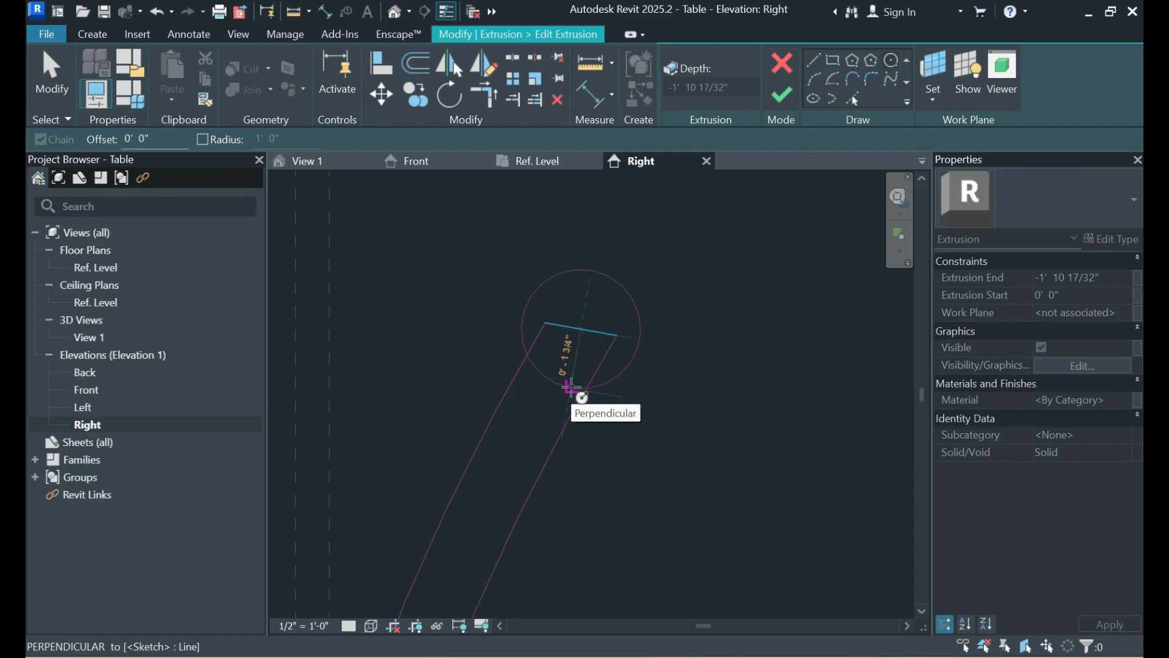
click(570, 387)
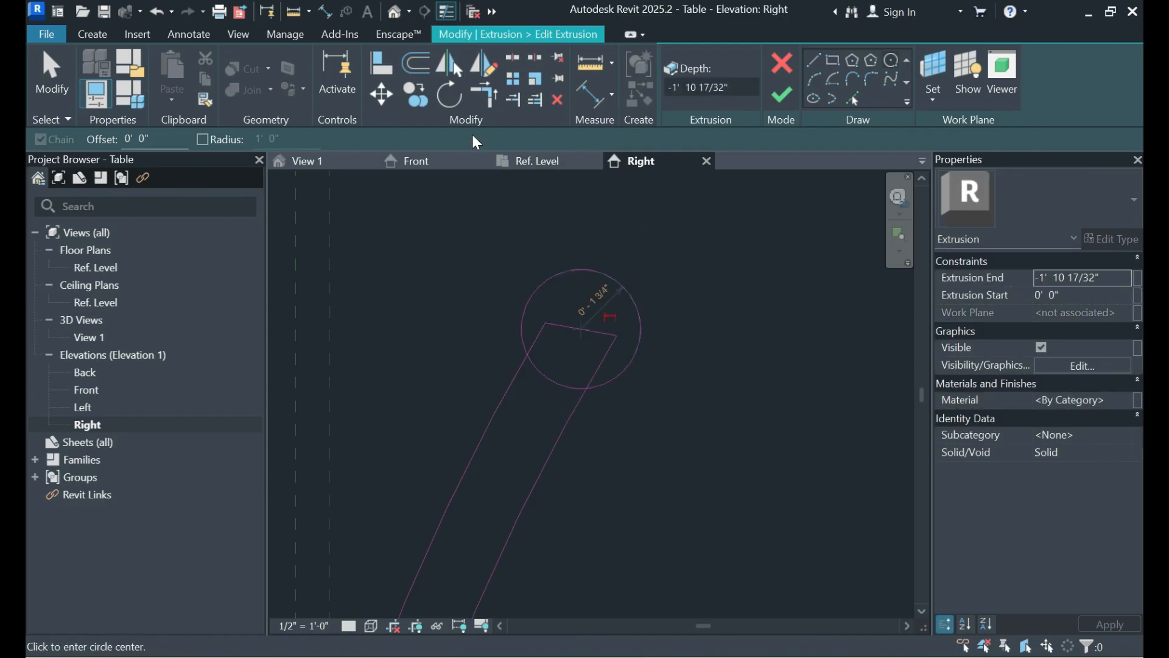
- Trim the circle and the backrest's two side lines to each other, and delete the leftover top line inside the circle
click(486, 100)
click(510, 392)
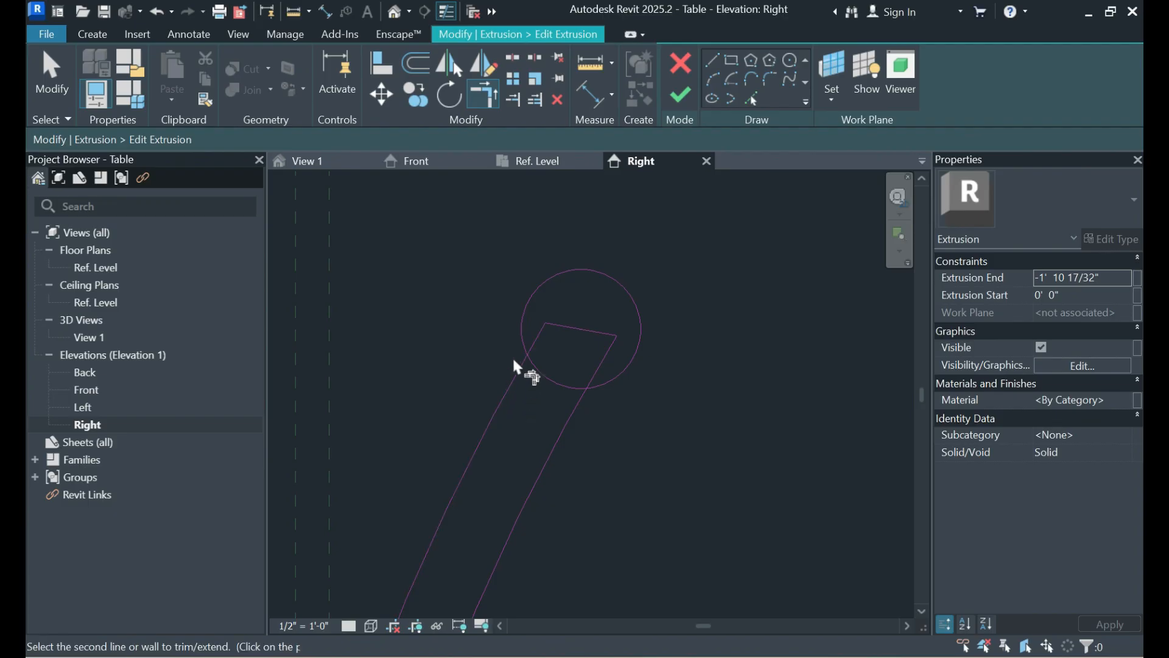
click(525, 335)
click(576, 407)
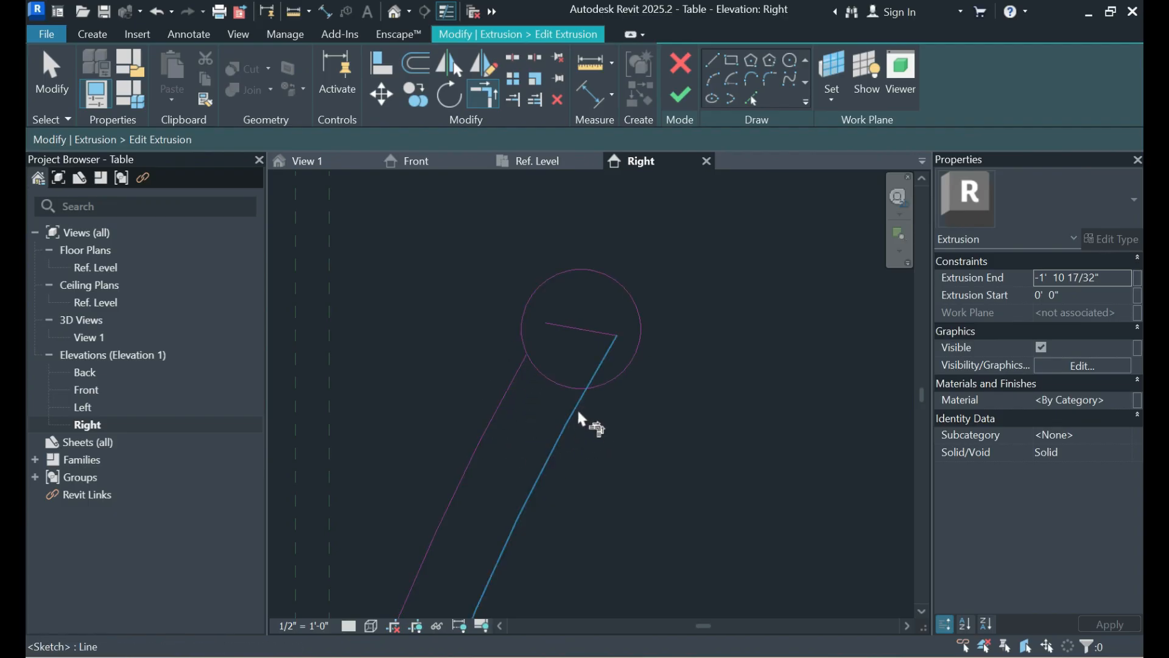
click(600, 388)
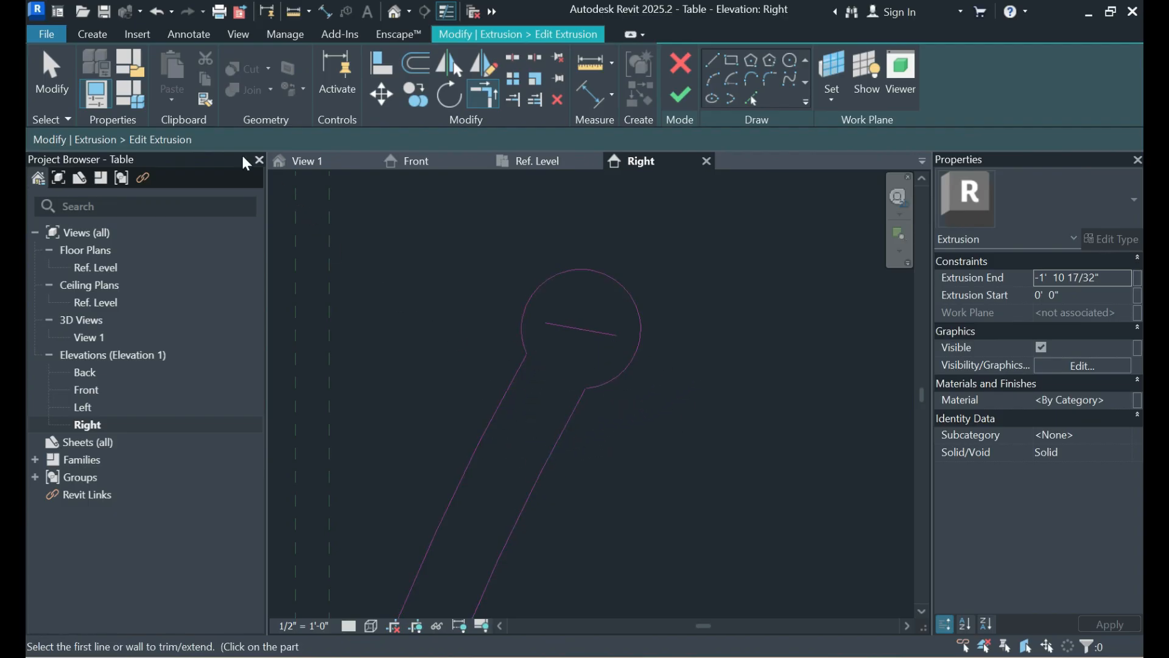
click(41, 72)
click(580, 336)
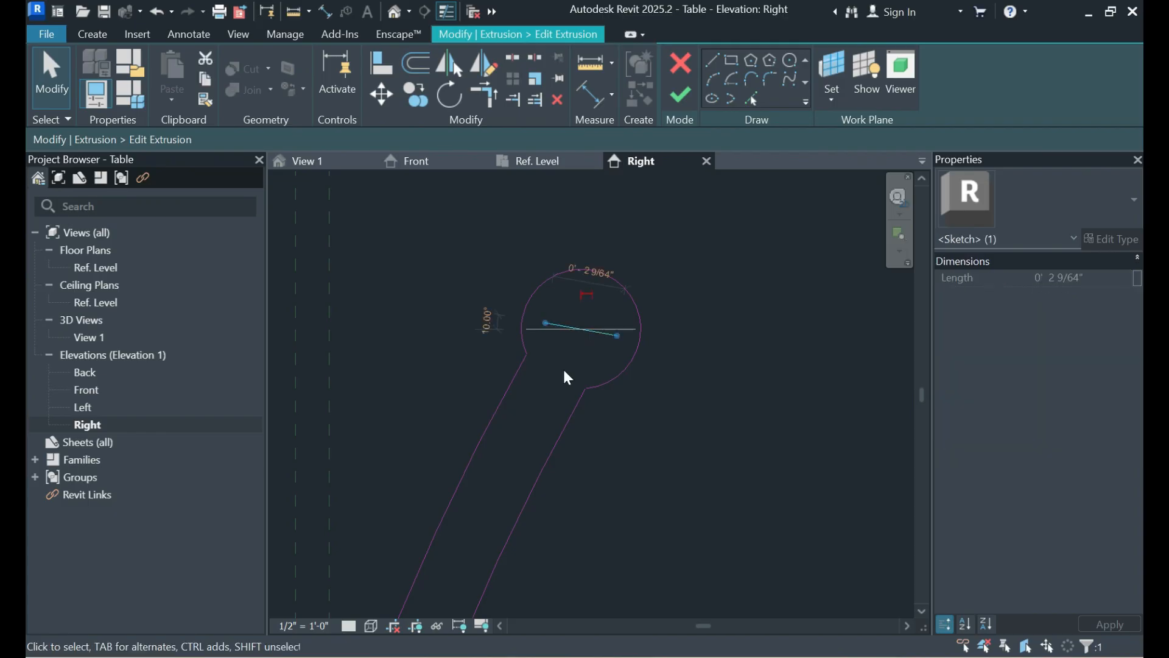
key(Delete)
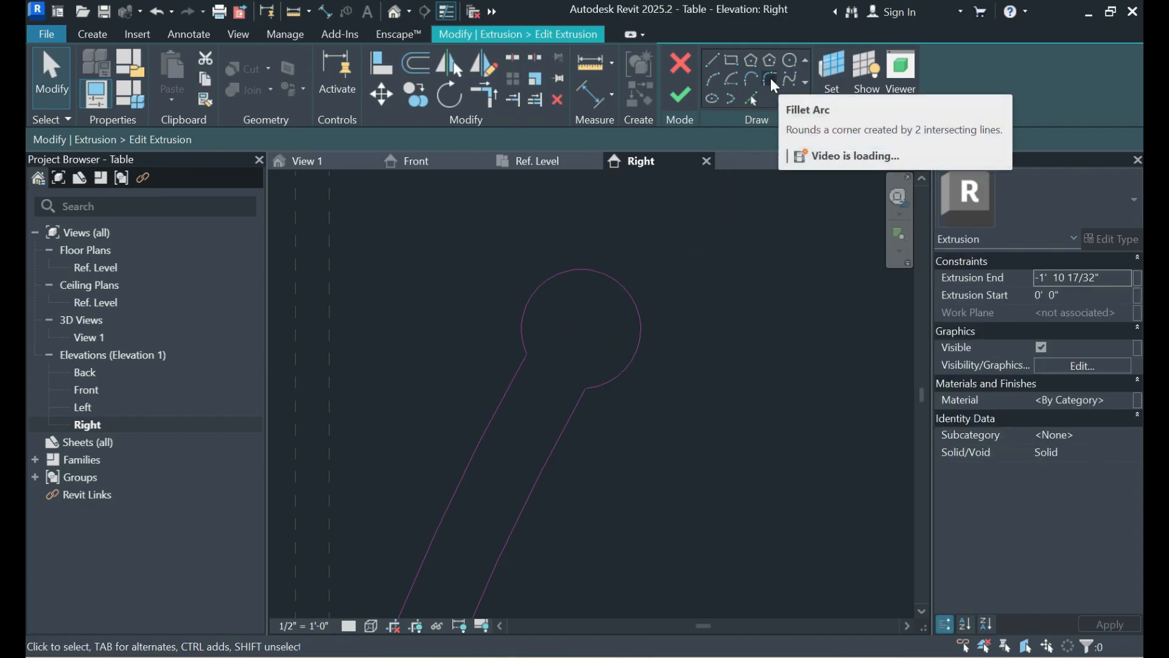
- Round the corner between the backrest's left side line and the circle with a fillet arc of 2" radius
click(770, 78)
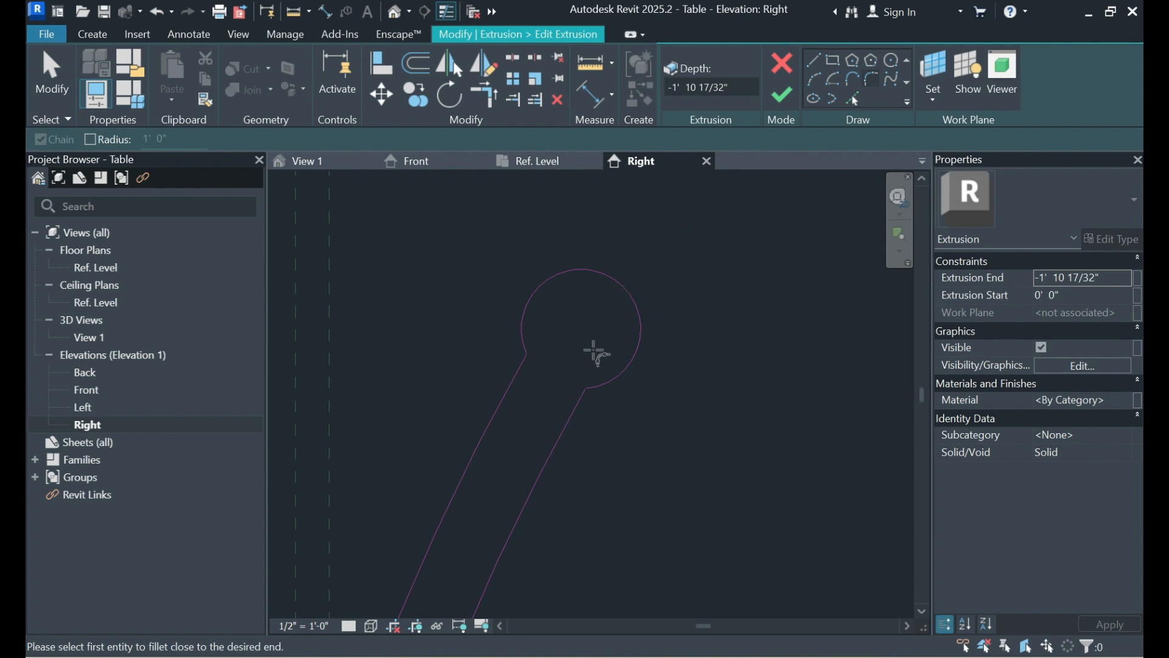
click(519, 373)
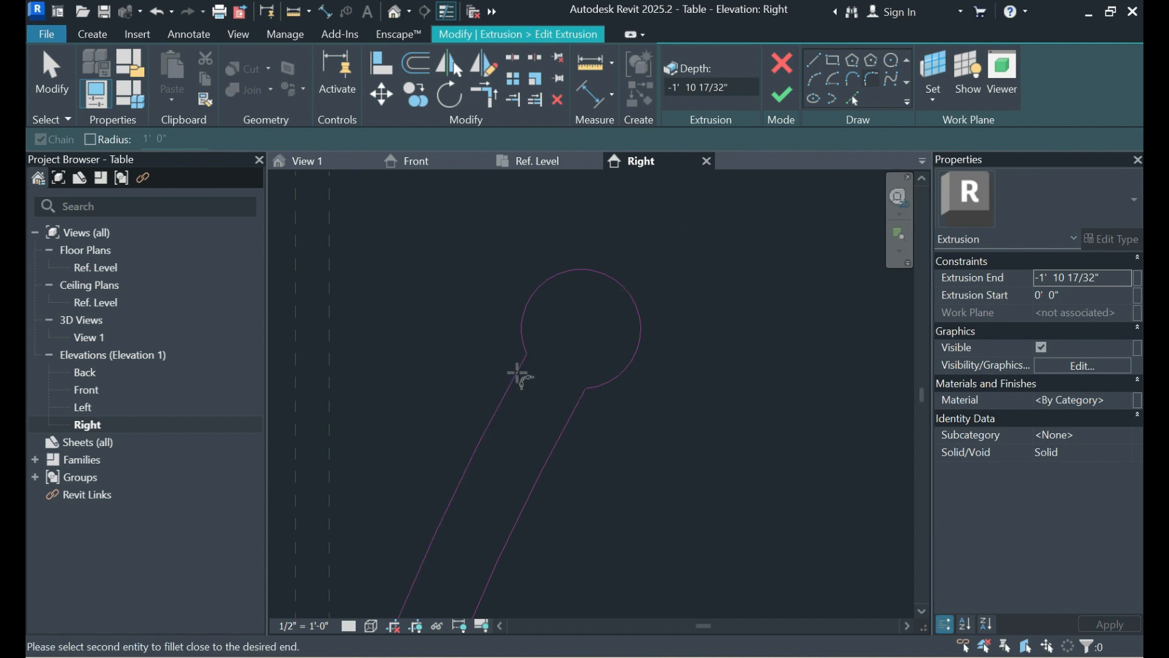
click(523, 339)
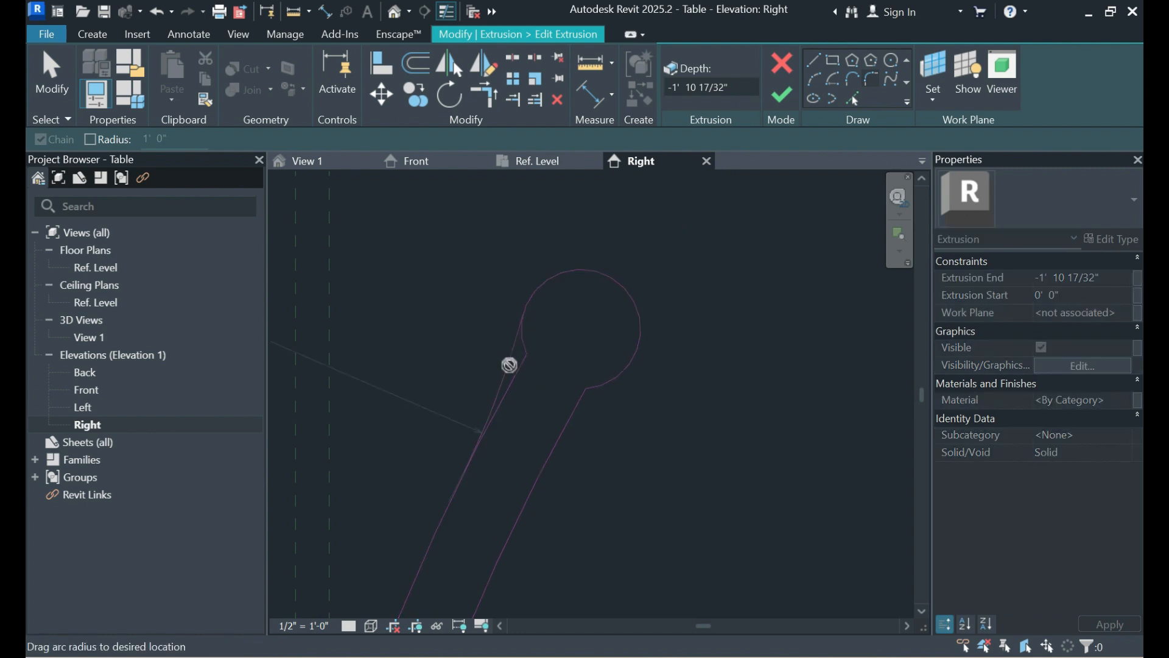
scroll(514, 364, up, 2)
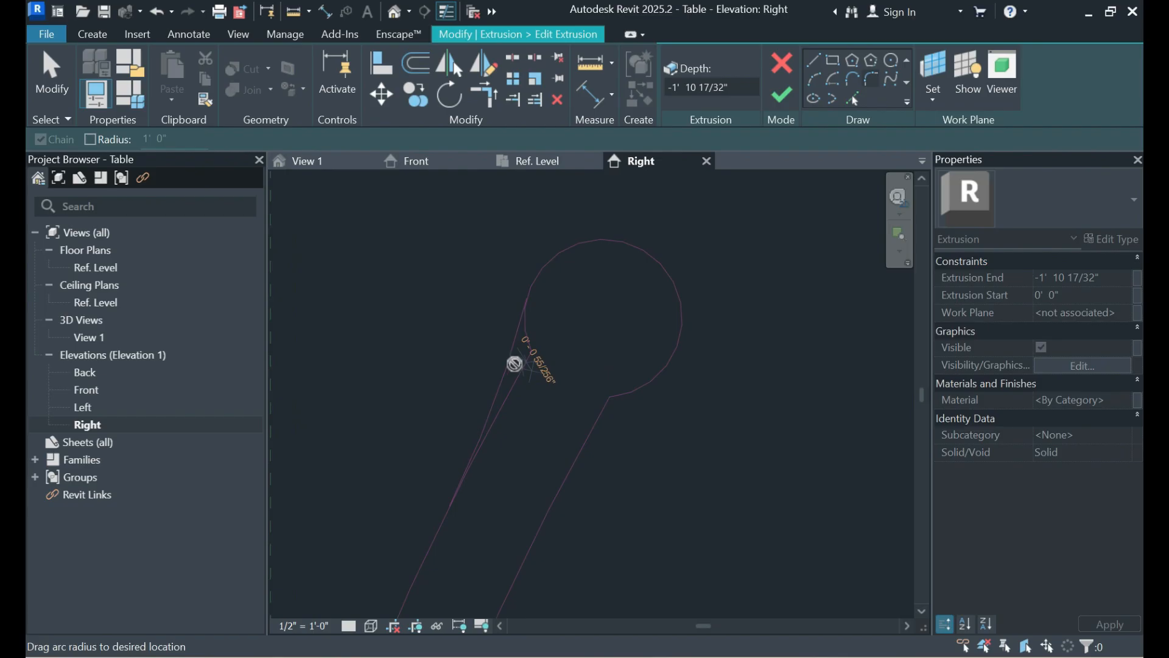
scroll(515, 364, up, 1)
scroll(525, 364, up, 2)
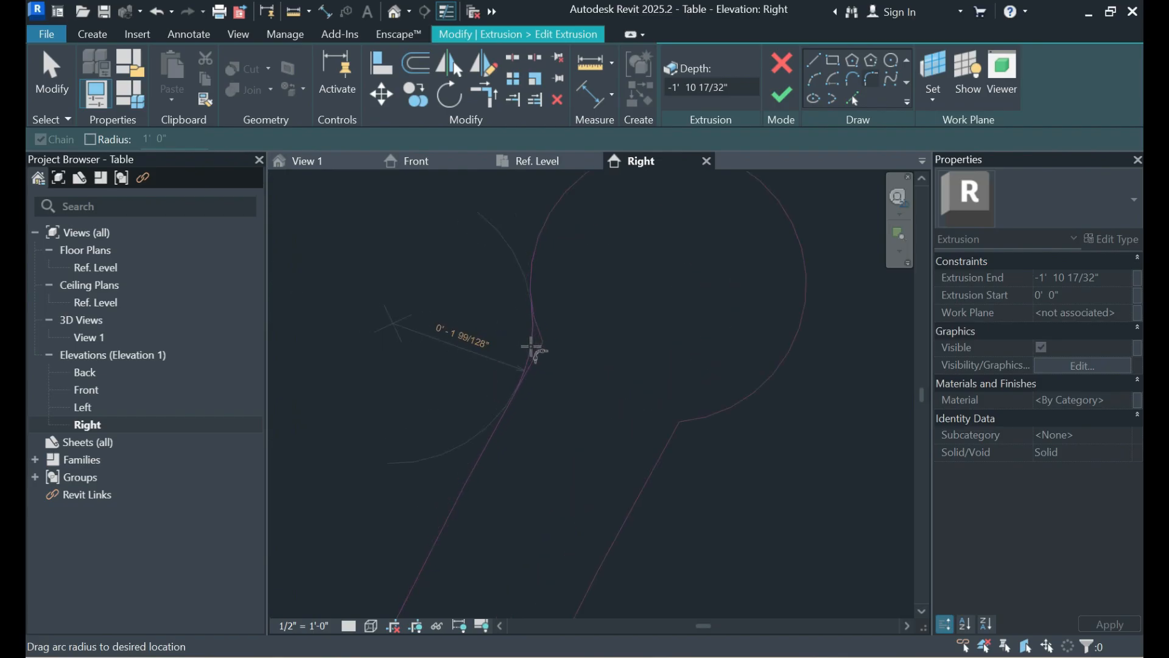
click(531, 349)
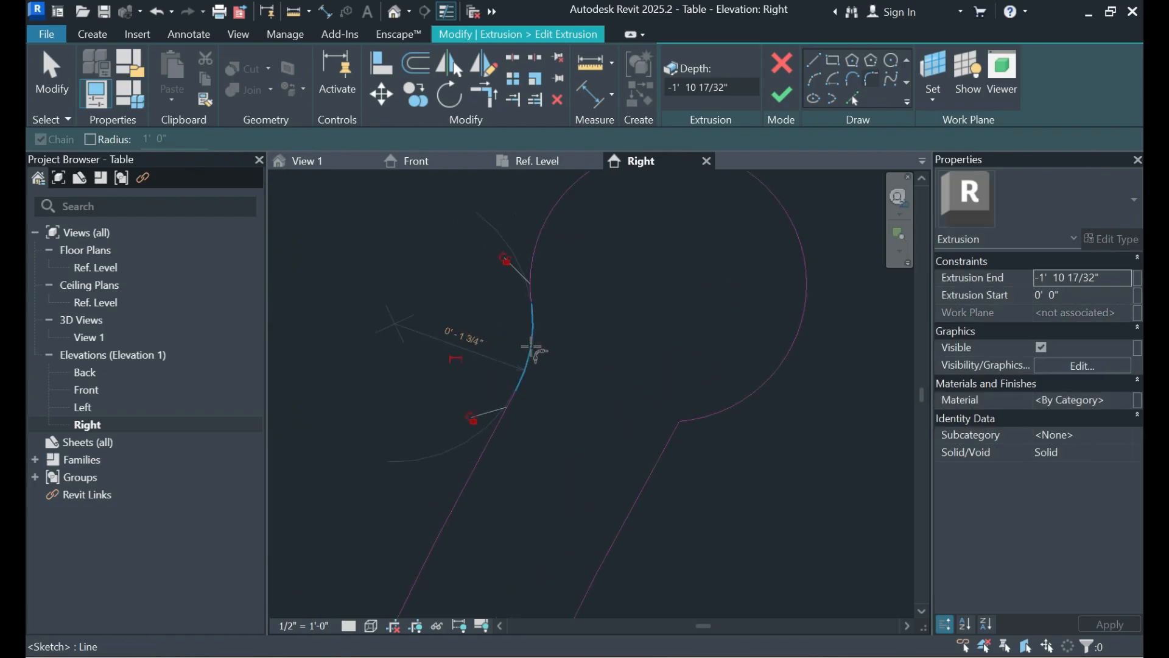
click(478, 342)
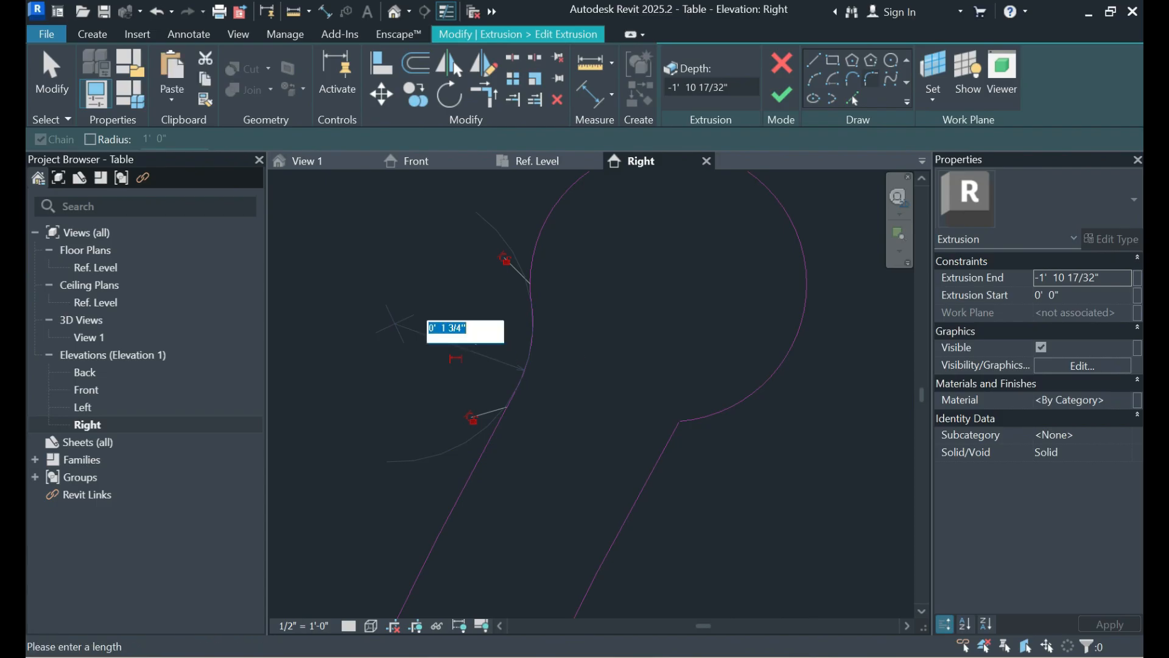
text(2)
key(Return)
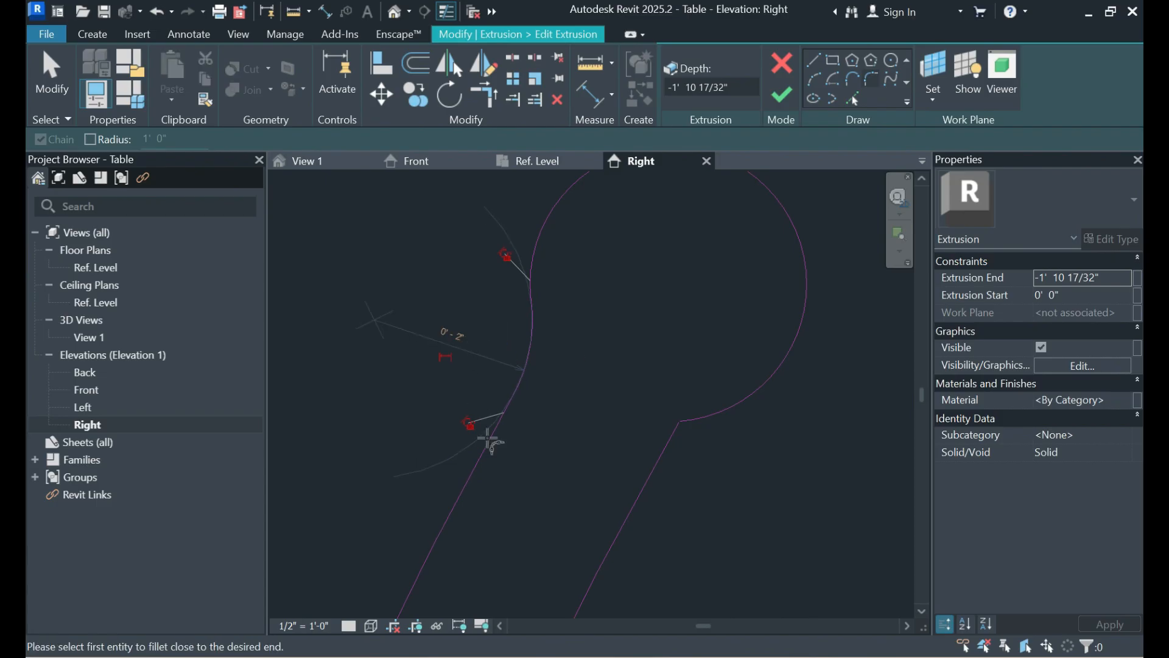
- Fillet the corner between the circle and the backrest's right side line with a 2" radius, and finish the extrusion sketch
click(710, 418)
click(663, 451)
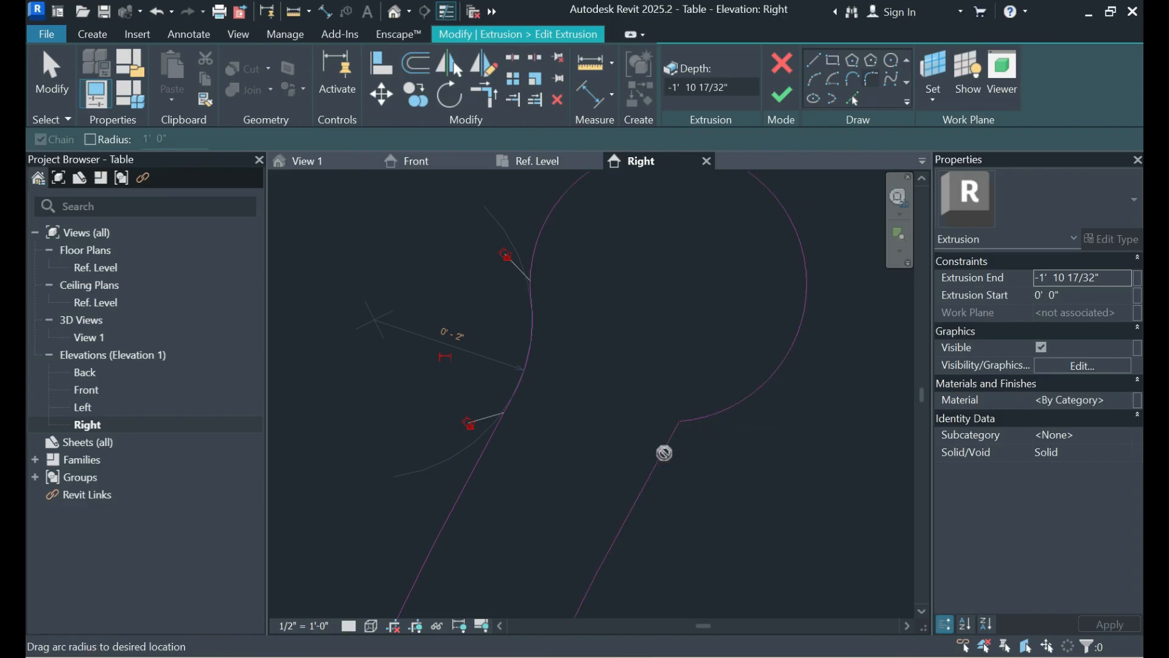
click(688, 438)
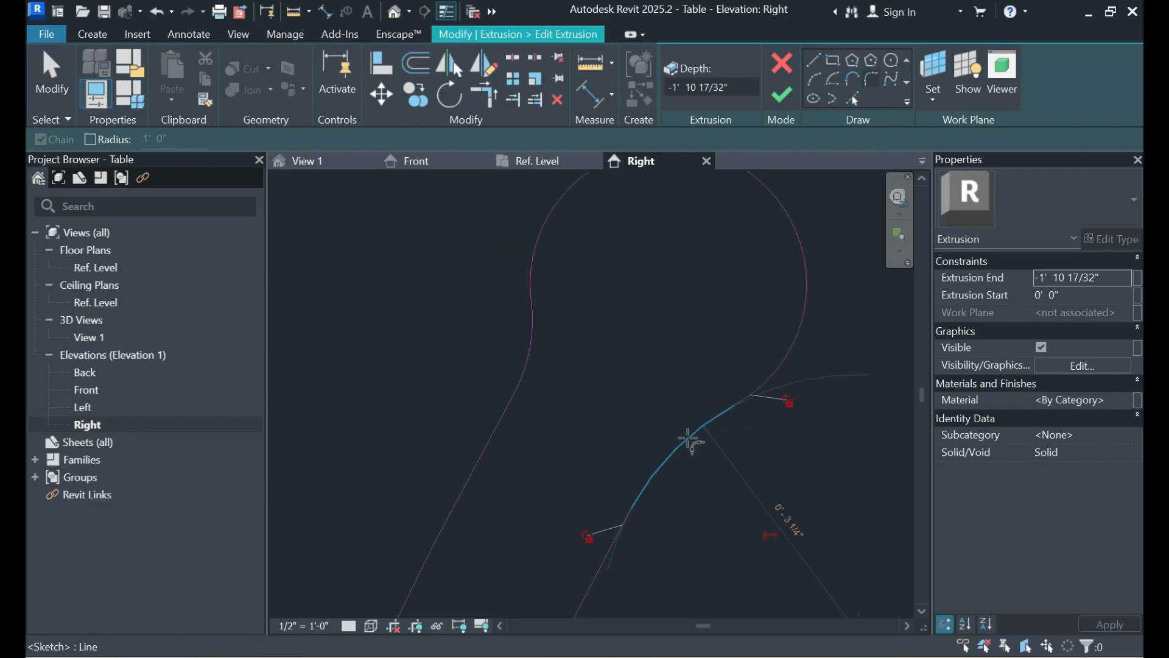
click(784, 519)
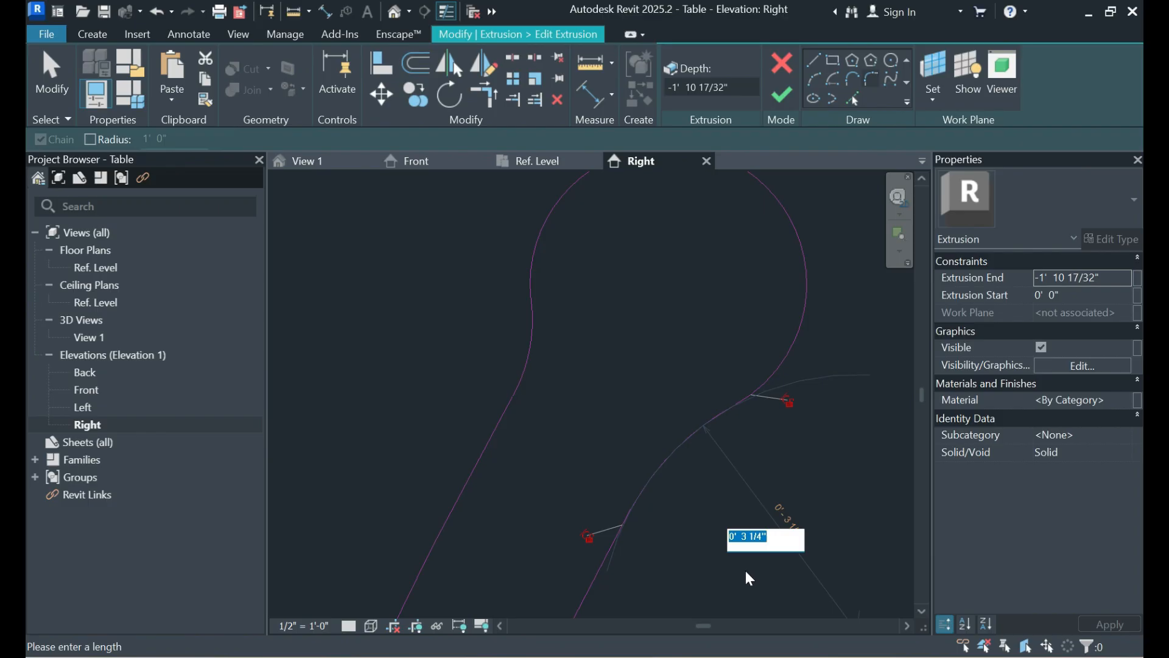
text(2")
key(Return)
scroll(619, 532, down, 5)
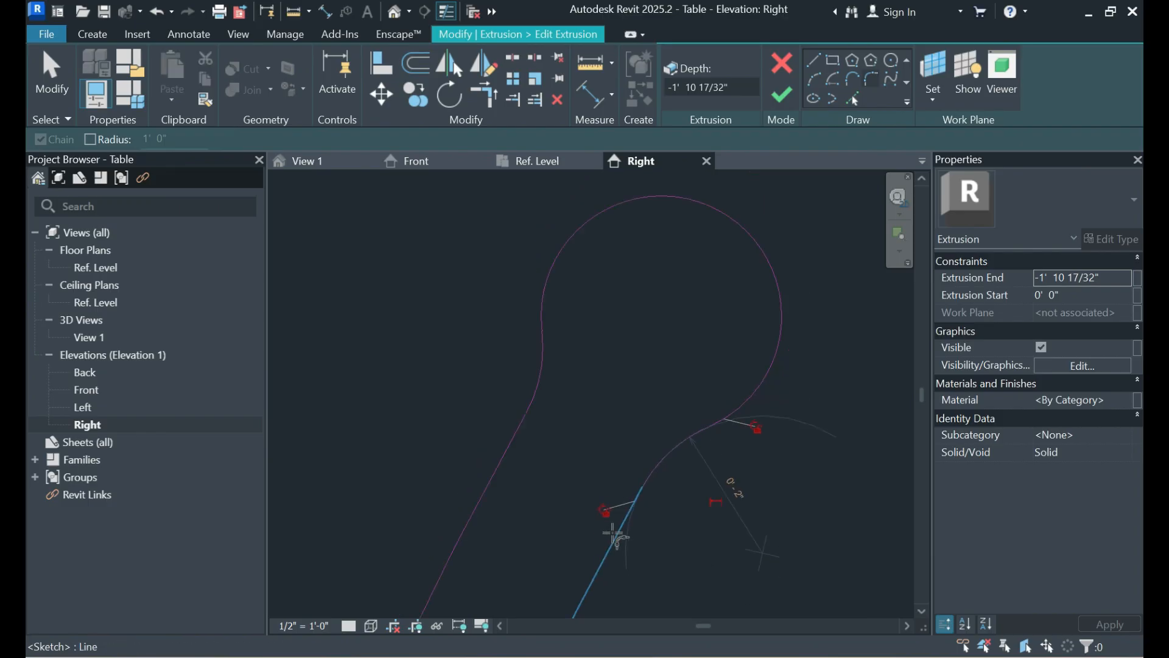
click(781, 97)
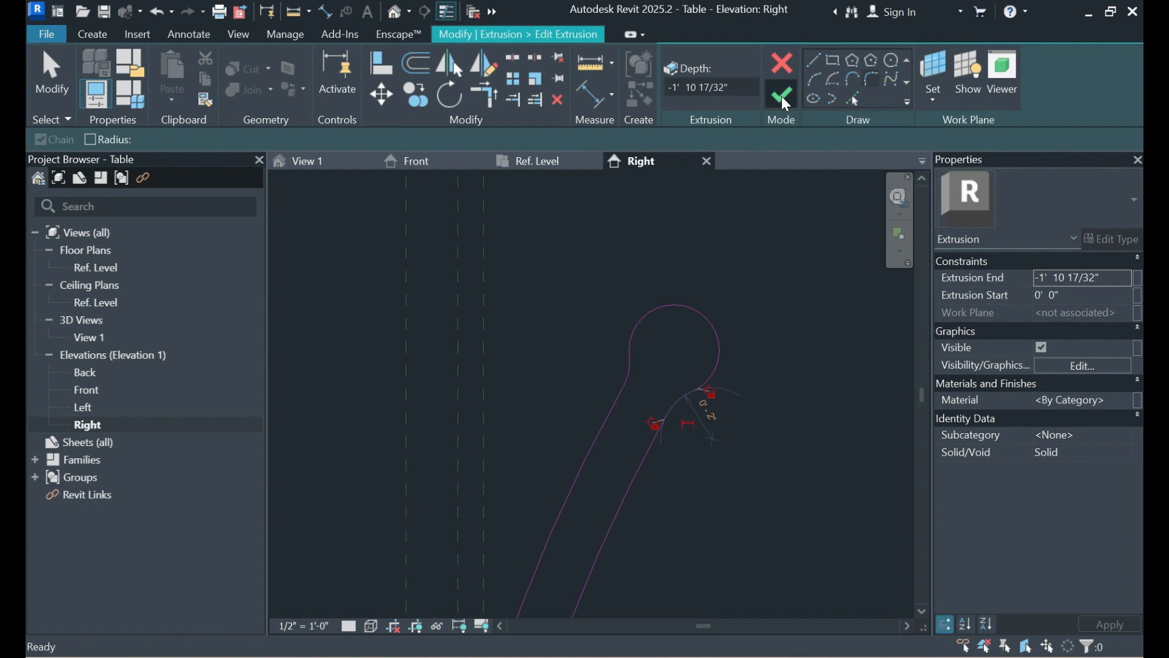
scroll(652, 259, down, 2)
- Examine the whole chair in 3D View 1, checking the backrest's rounded top and its fit with the seat
click(313, 159)
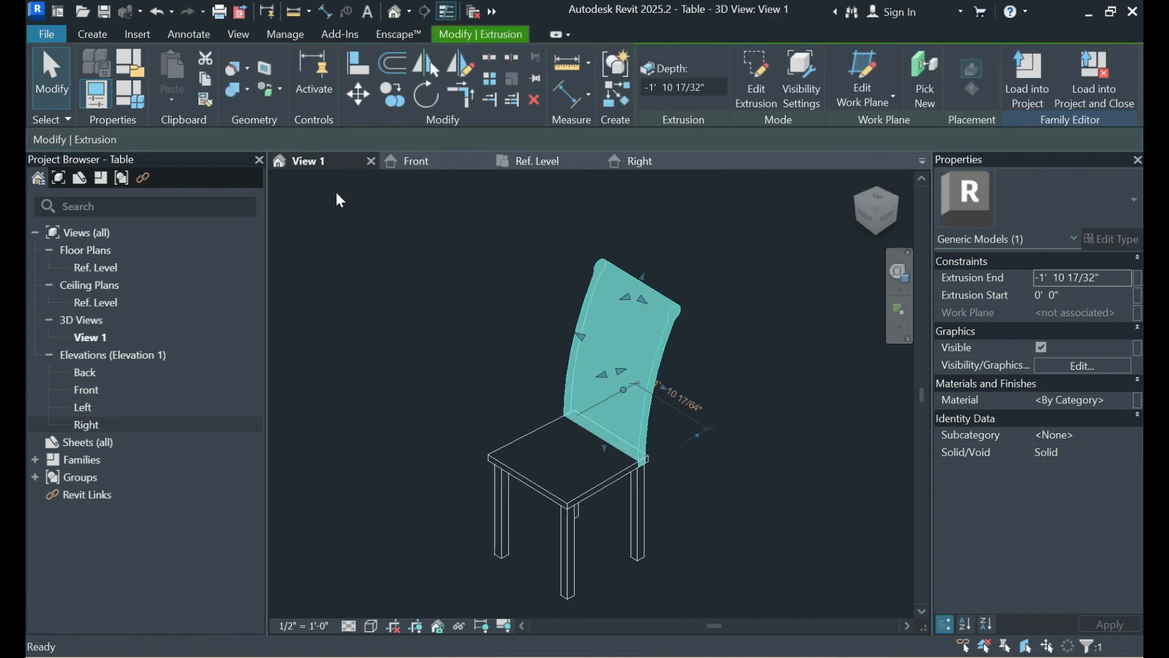
click(484, 287)
scroll(690, 295, down, 2)
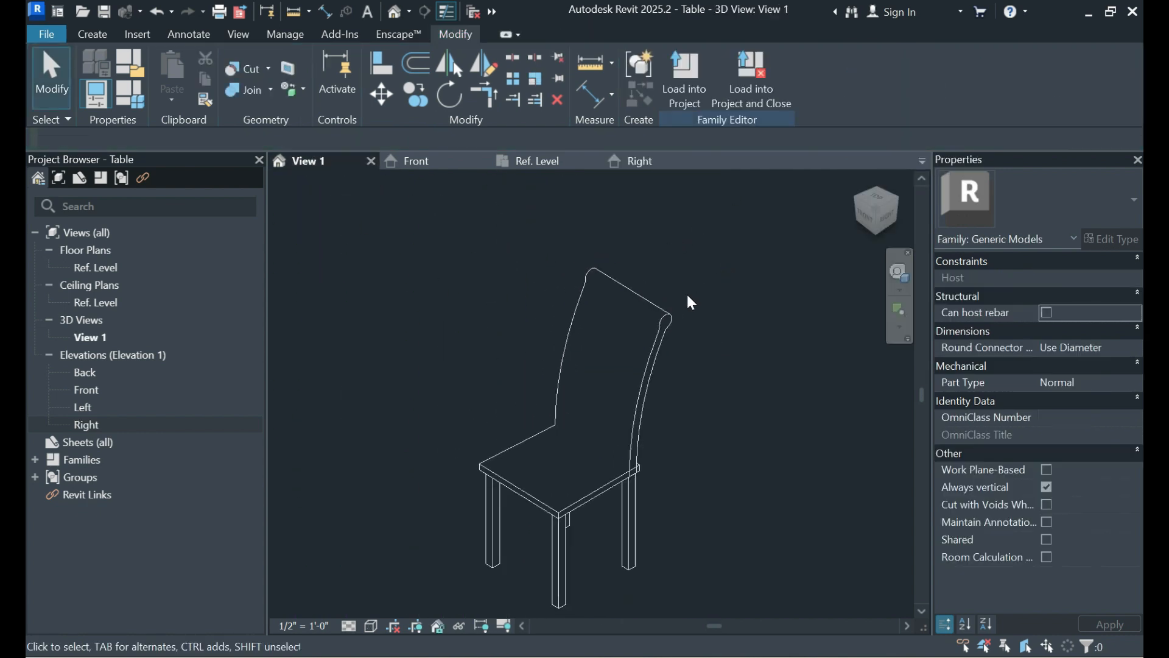
scroll(612, 516, up, 1)
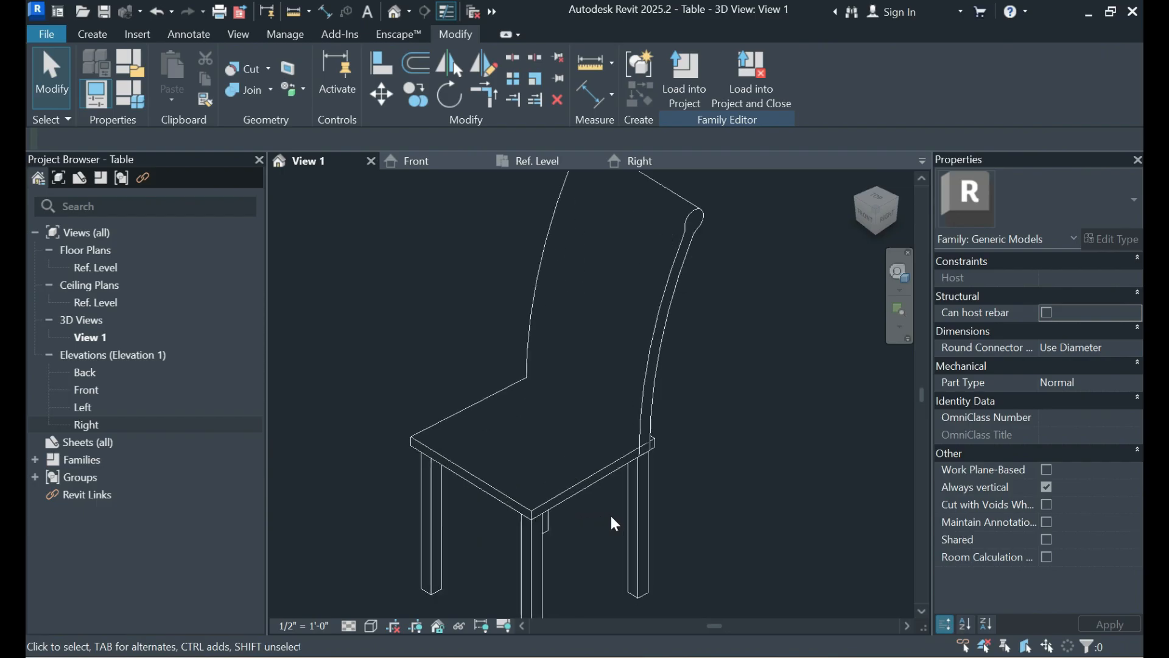
scroll(612, 517, down, 1)
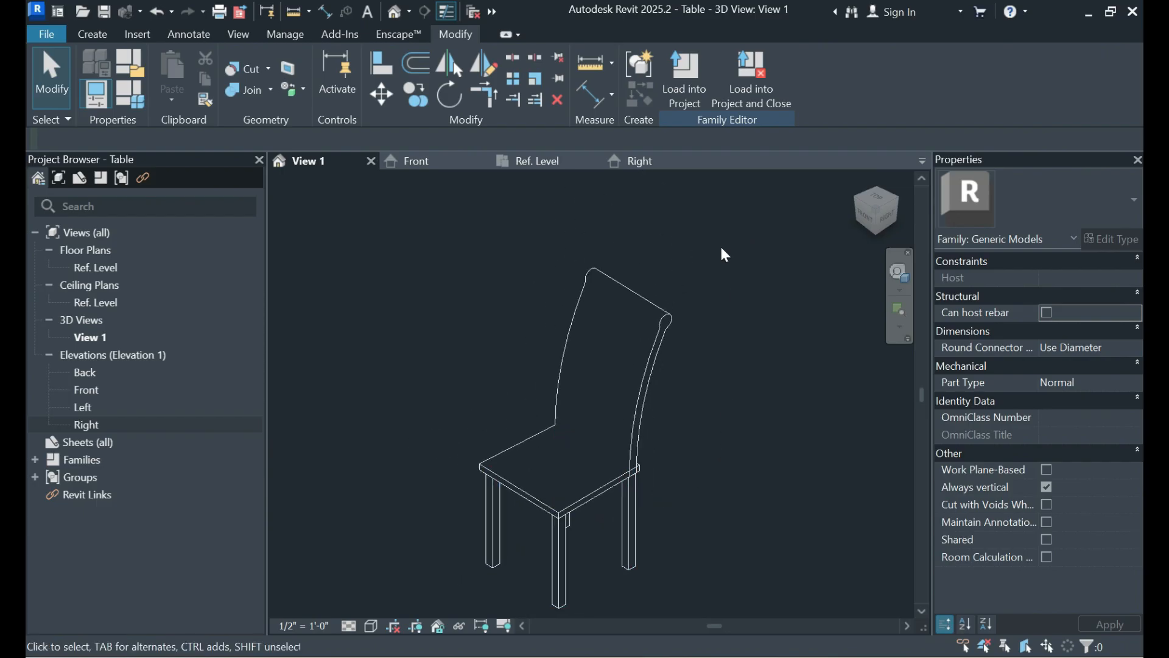
scroll(724, 250, down, 1)
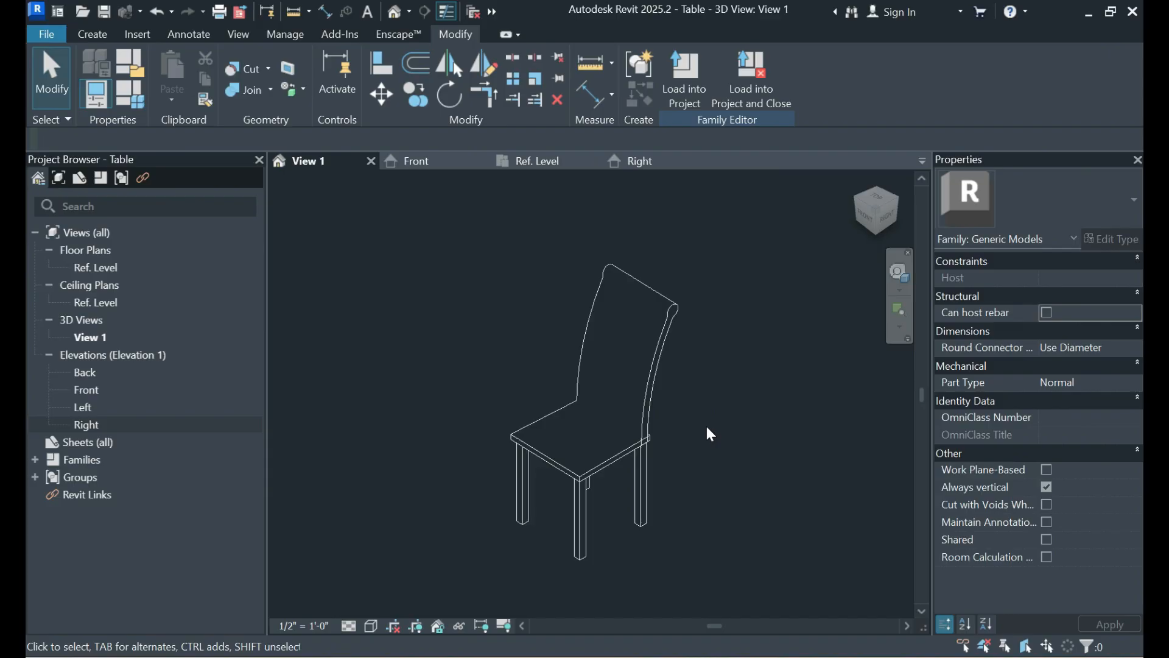